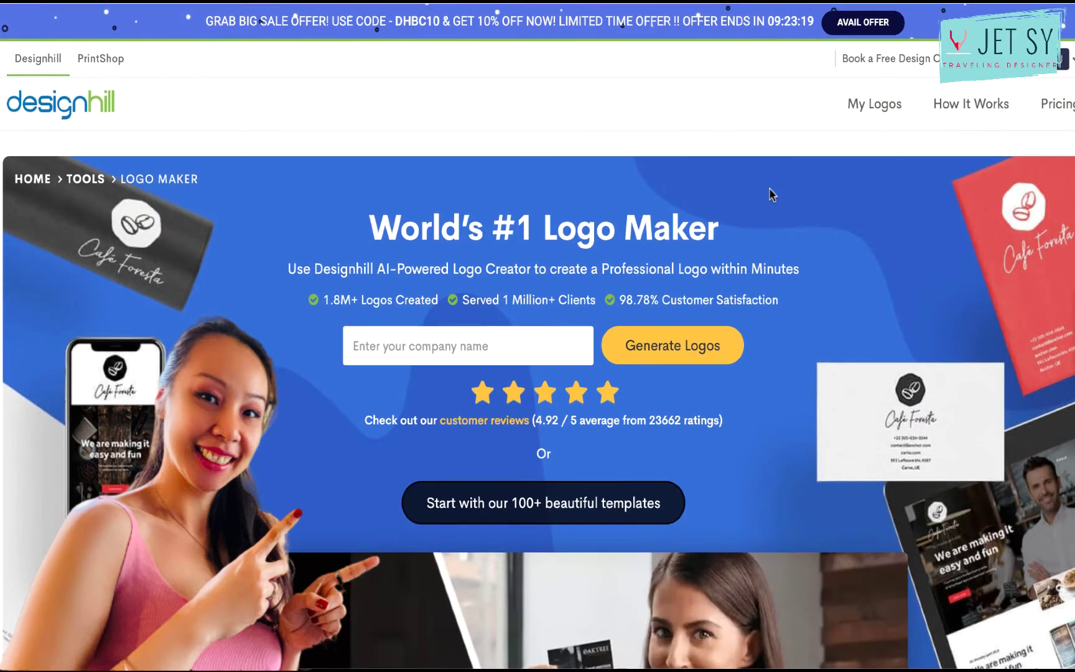
Enter the designer's brand name as the company name and start generating logos.
scroll(770, 194, "down", 1)
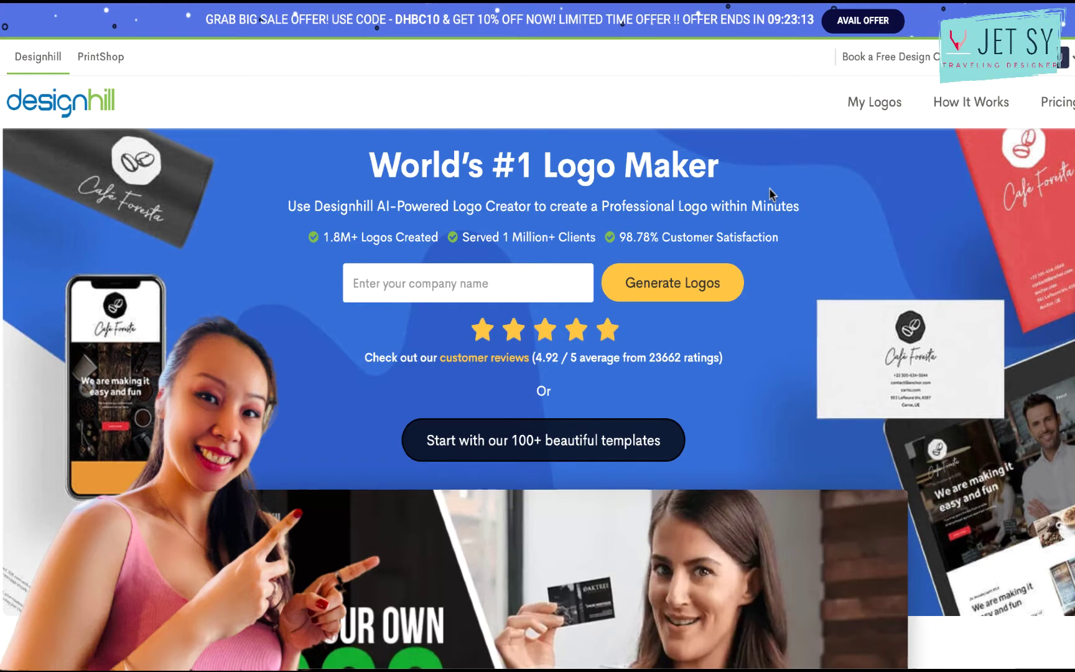
scroll(770, 193, "down", 2)
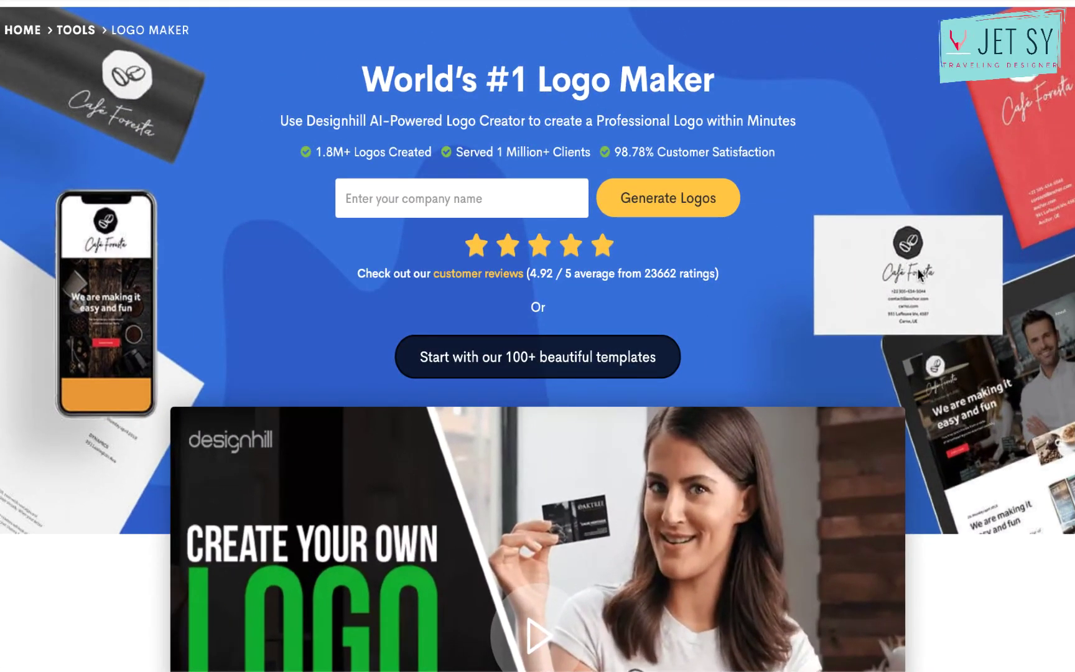
left_click(493, 197)
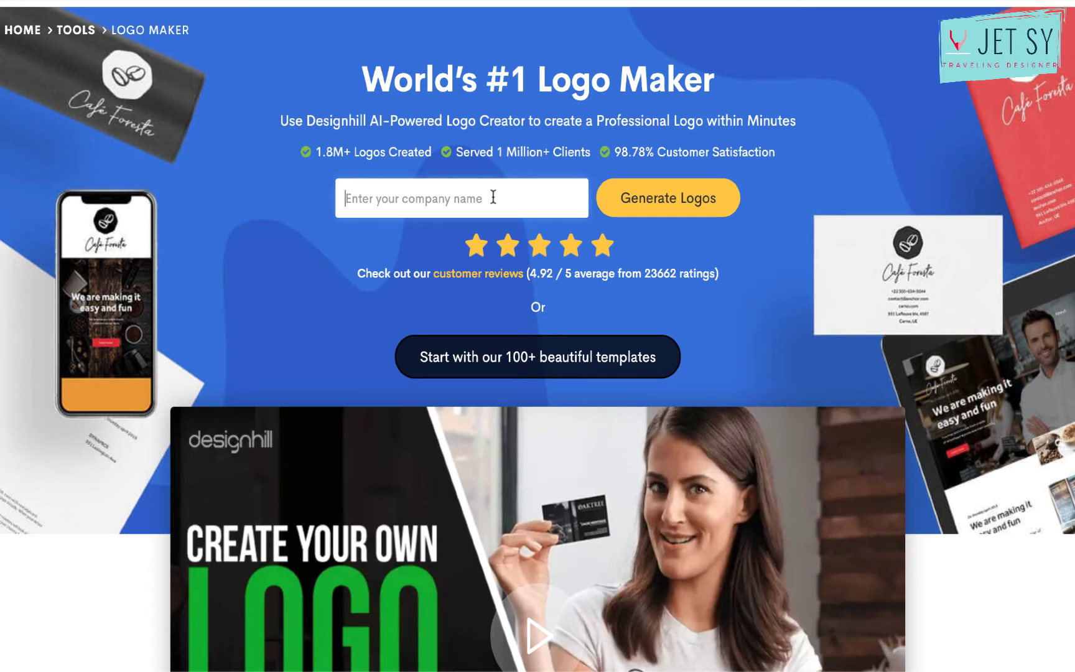
type("Jet Sy")
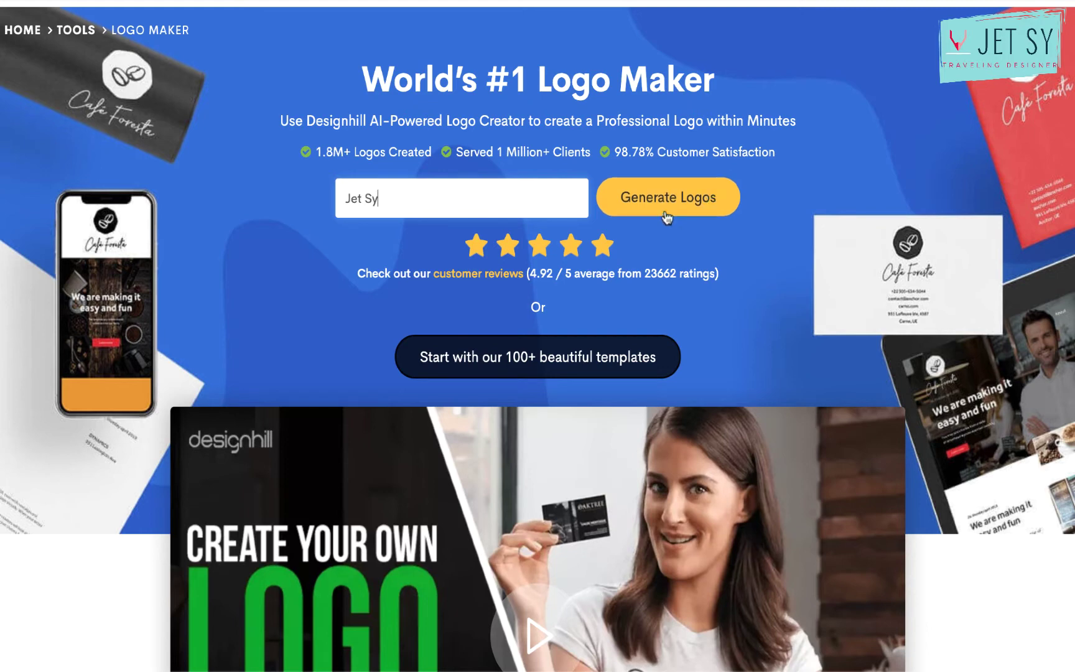
left_click(685, 198)
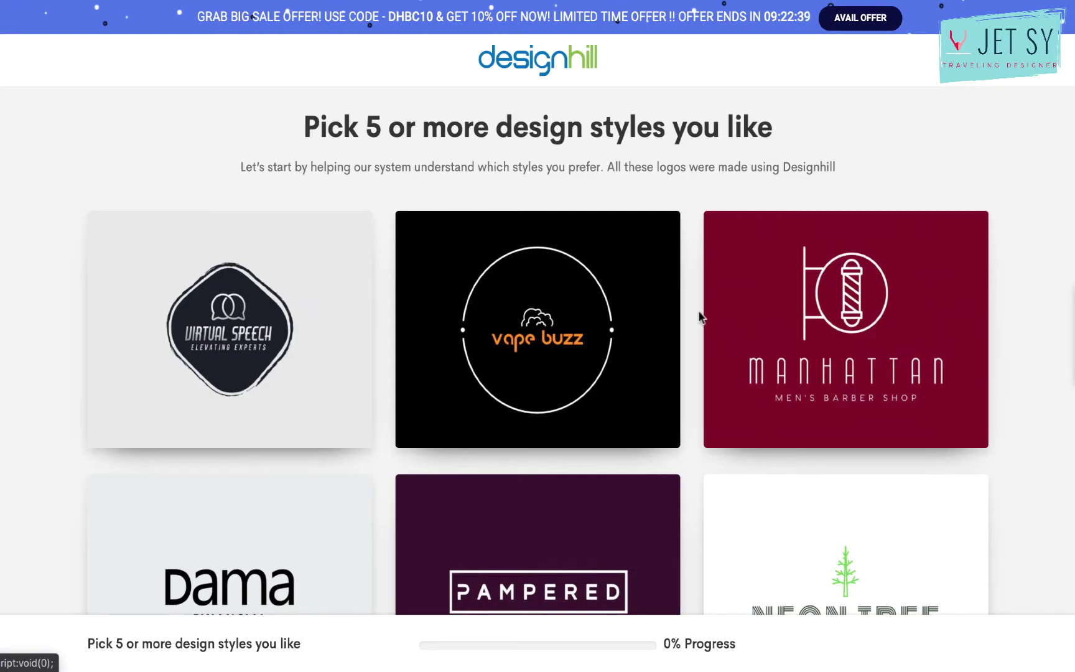
Choose the Vape Buzz, Manhattan and Virtual Speech logos as preferred design styles.
scroll(690, 329, "down", 5)
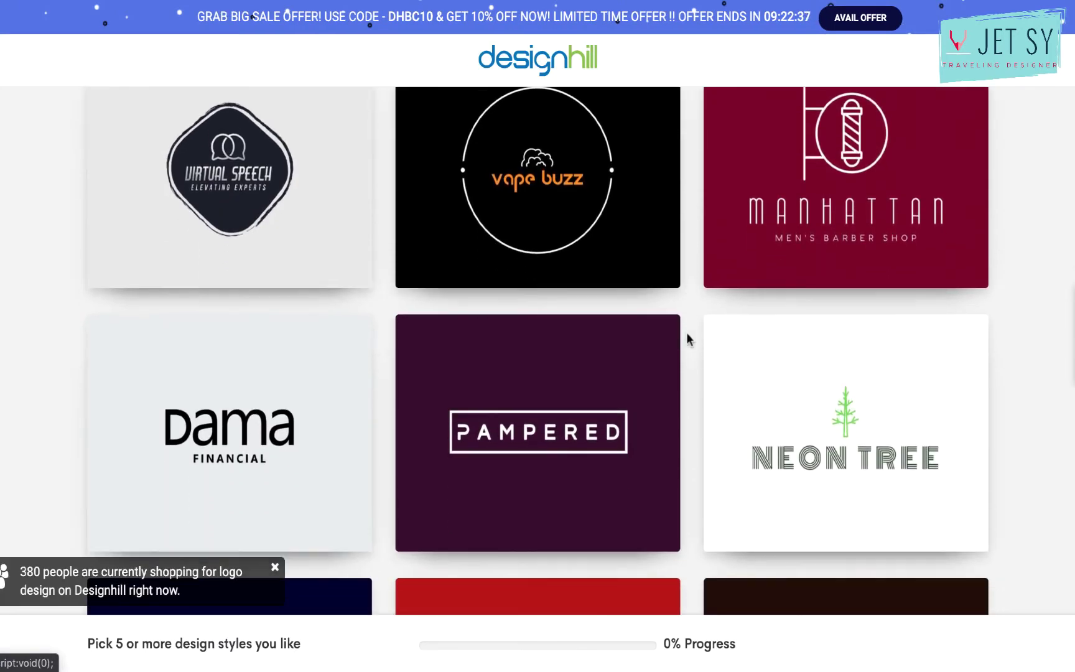
scroll(687, 338, "down", 2)
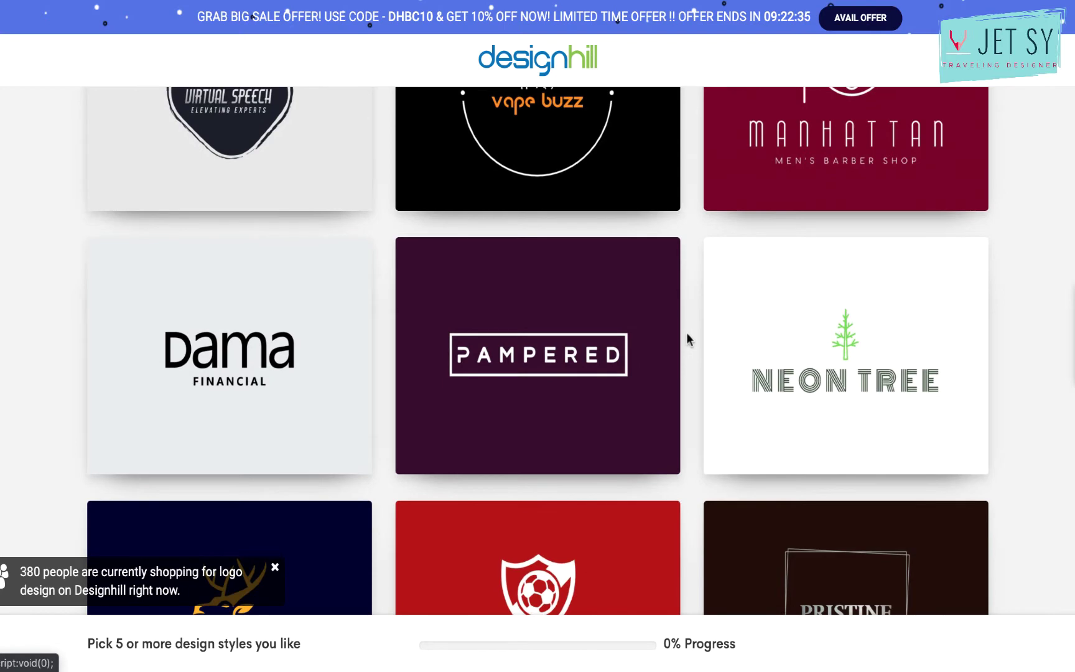
scroll(711, 311, "down", 4)
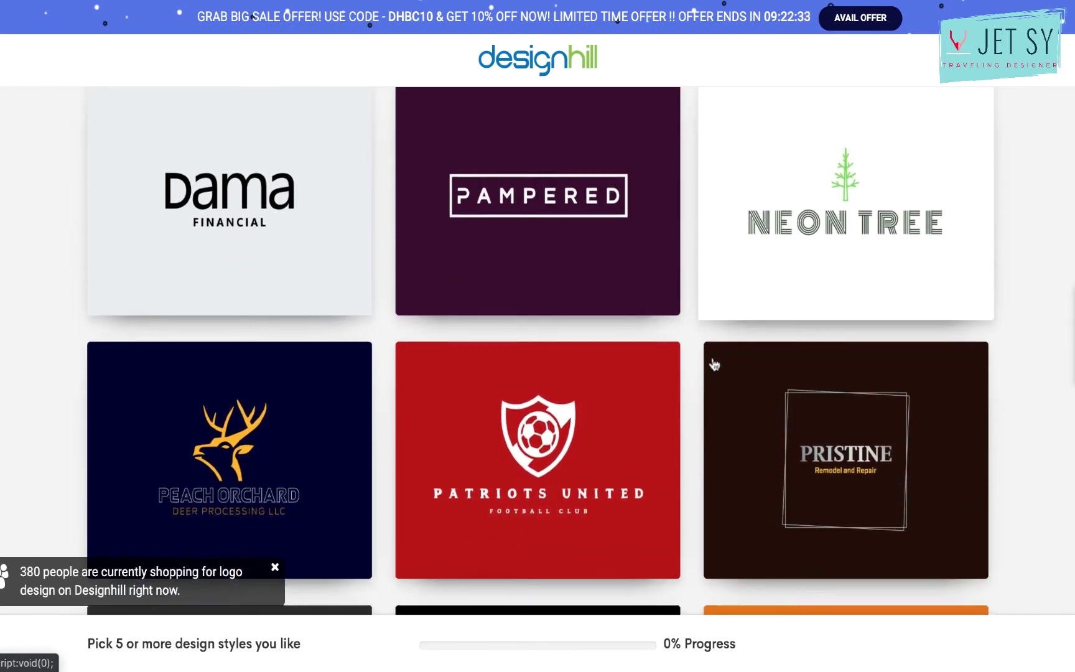
scroll(713, 365, "up", 3)
scroll(714, 366, "up", 7)
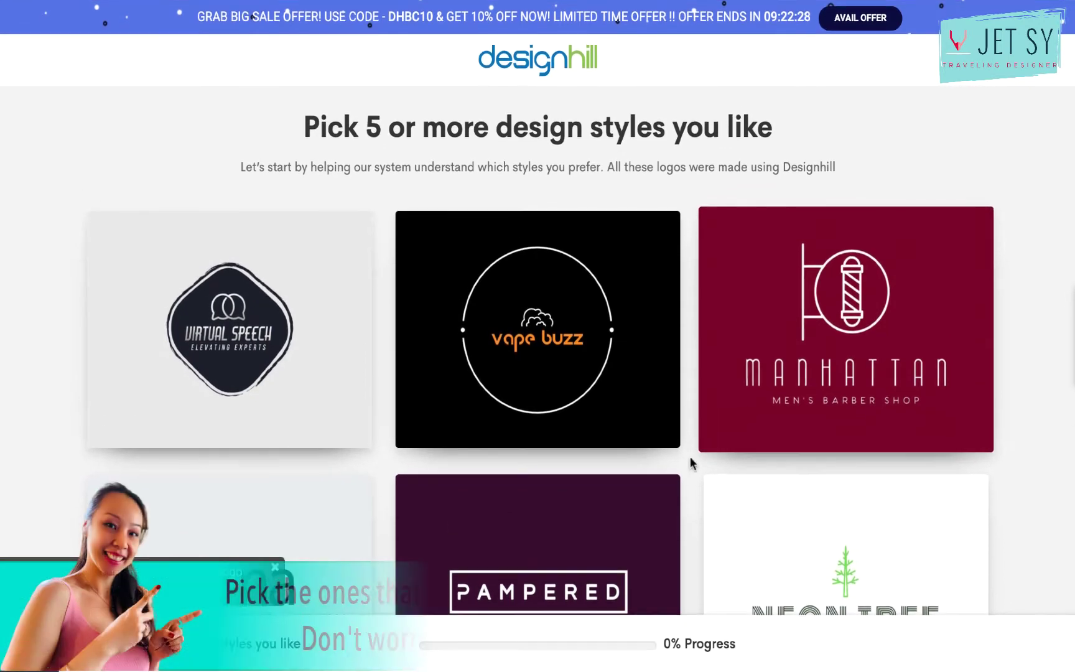
scroll(688, 460, "down", 1)
left_click(676, 385)
left_click(924, 391)
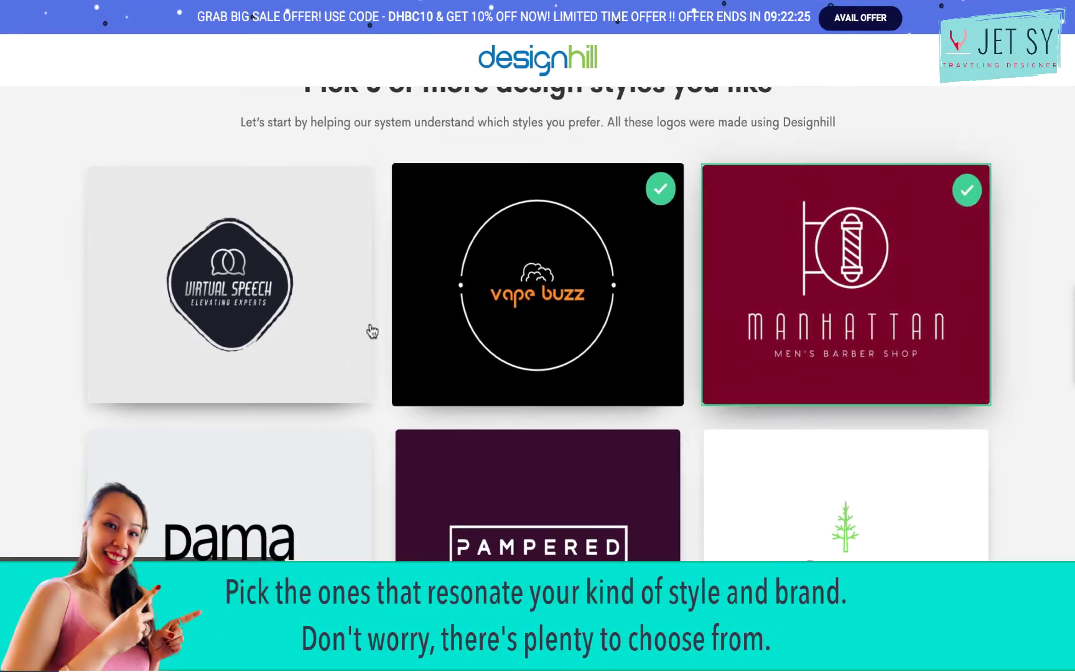
left_click(250, 303)
Add the gold circular Strategic Visual Communication logo to the preferred design styles.
scroll(327, 413, "down", 10)
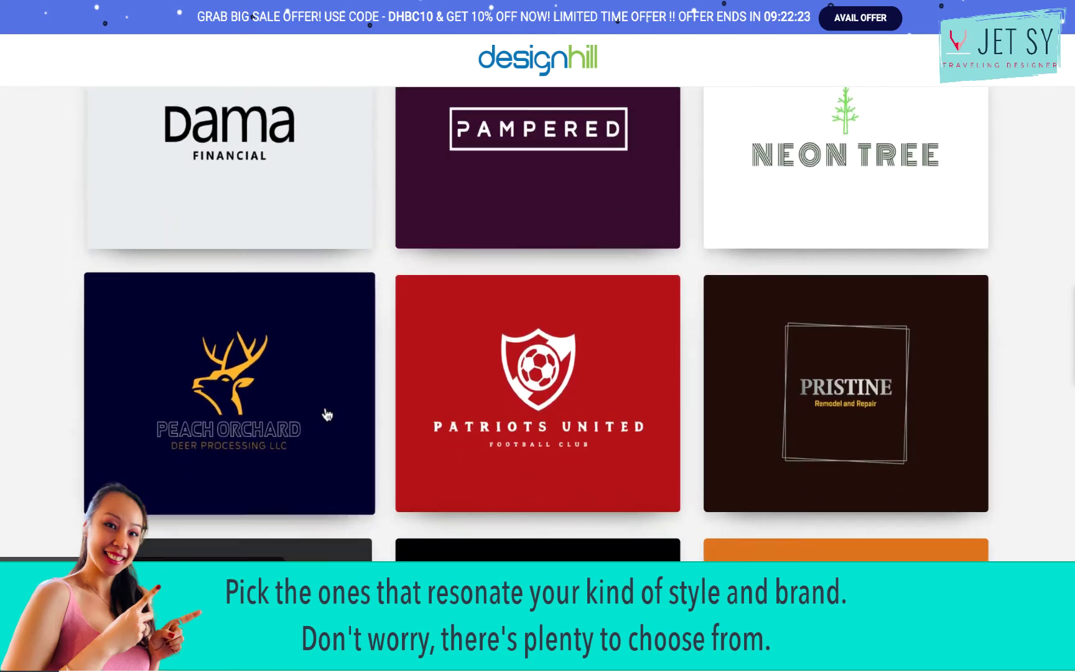
scroll(327, 412, "down", 15)
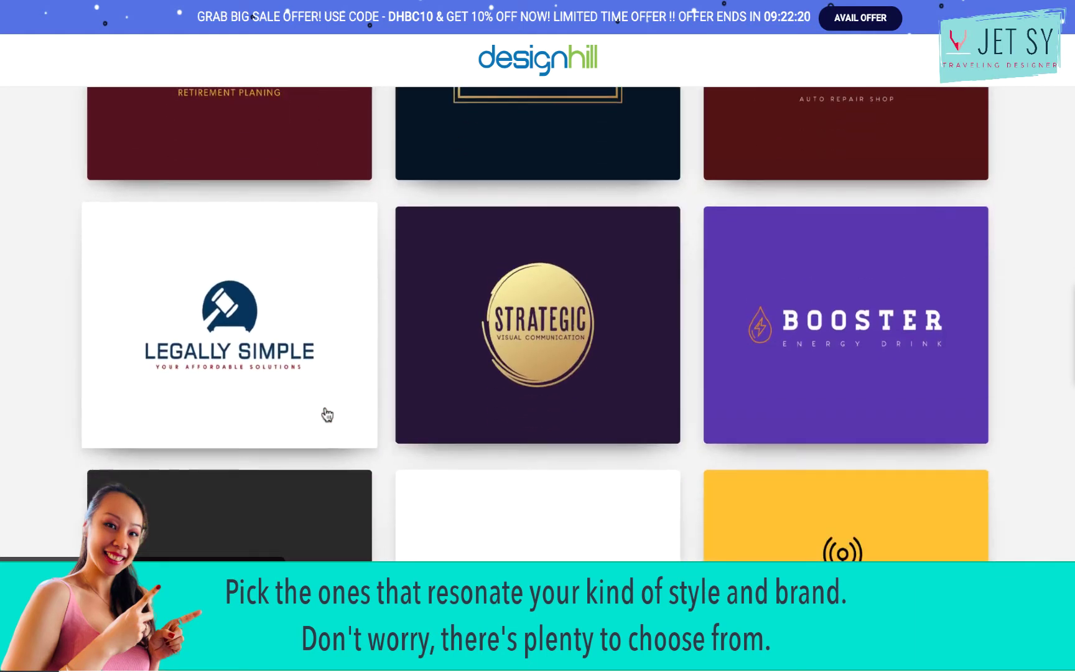
scroll(327, 412, "up", 4)
scroll(327, 413, "down", 2)
left_click(607, 372)
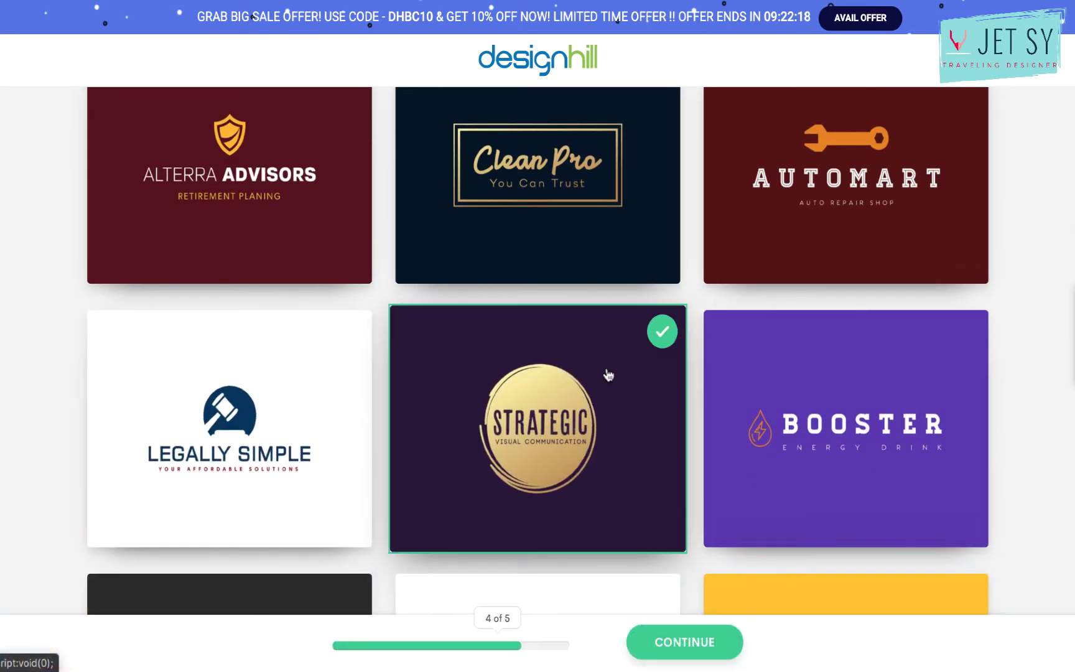
Add the Sweet Treats cupcake logo as the fifth preferred style and continue to the colour choice.
scroll(609, 372, "down", 10)
scroll(614, 369, "down", 18)
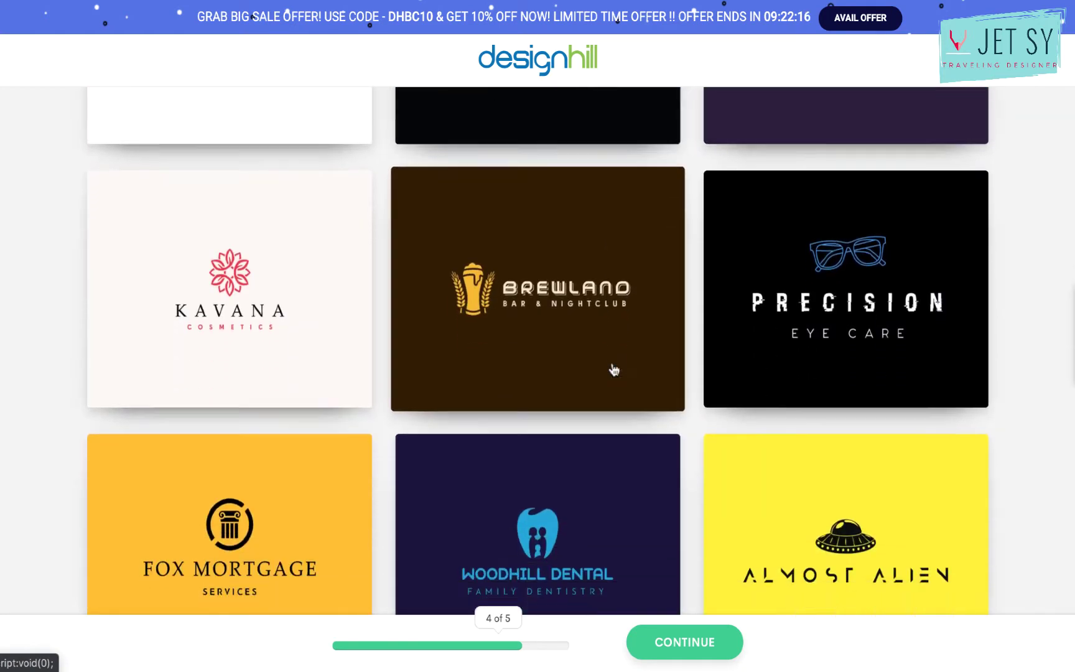
scroll(614, 369, "down", 18)
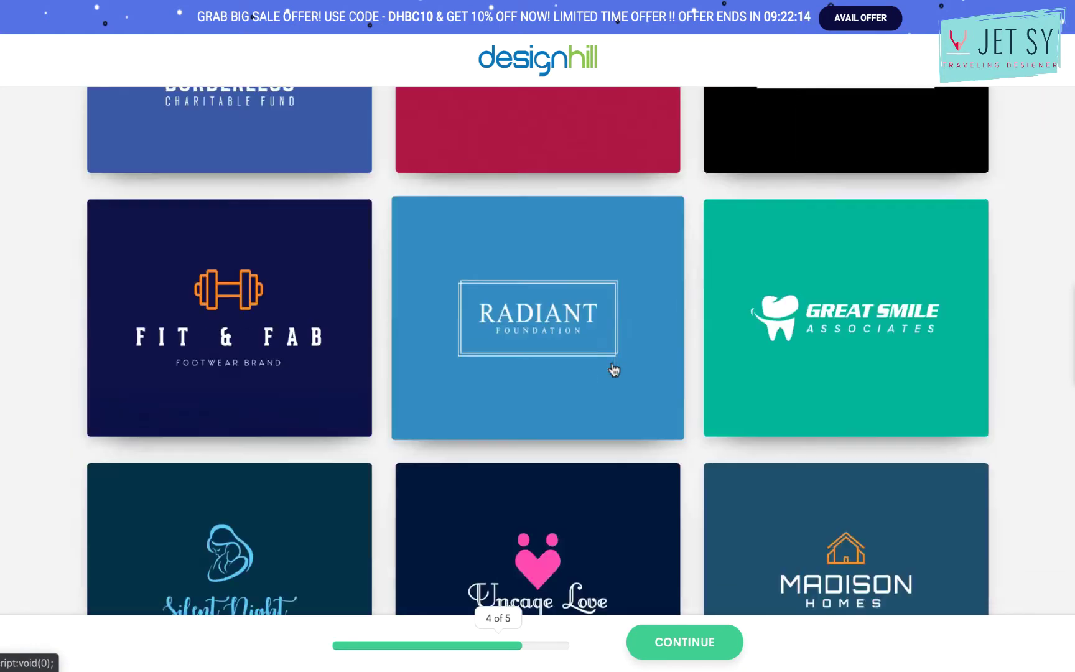
scroll(611, 368, "down", 8)
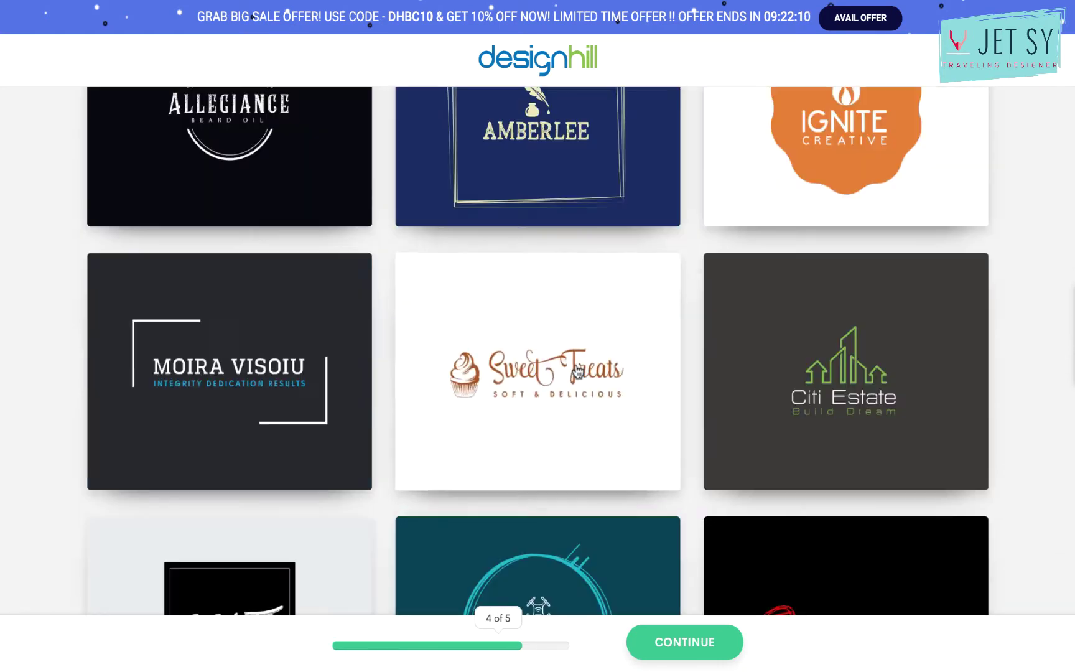
left_click(550, 373)
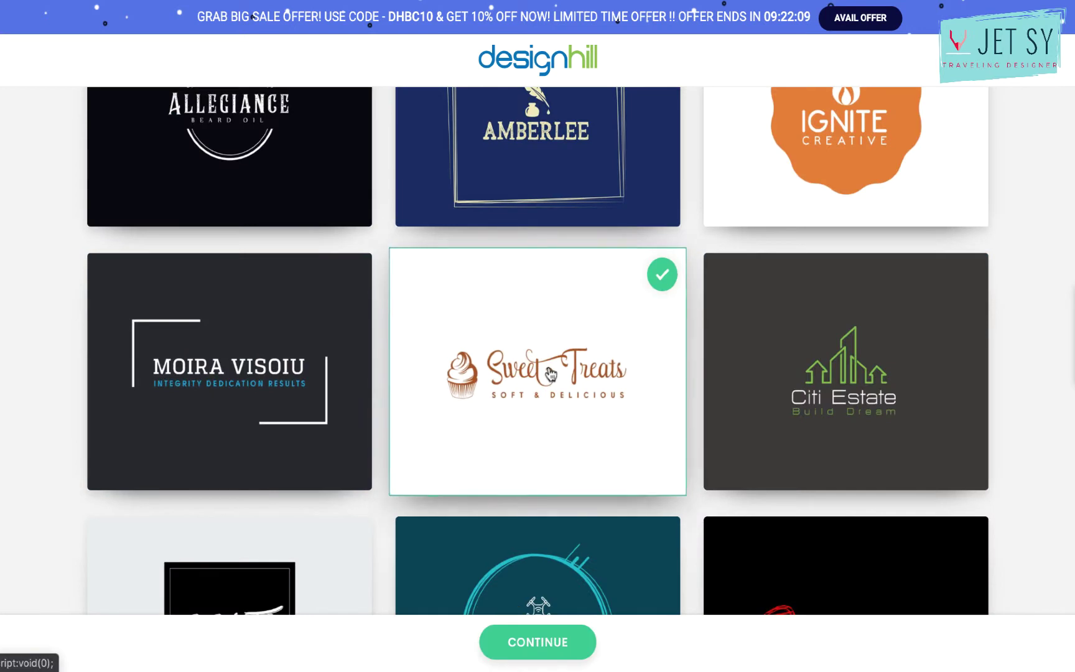
left_click(547, 650)
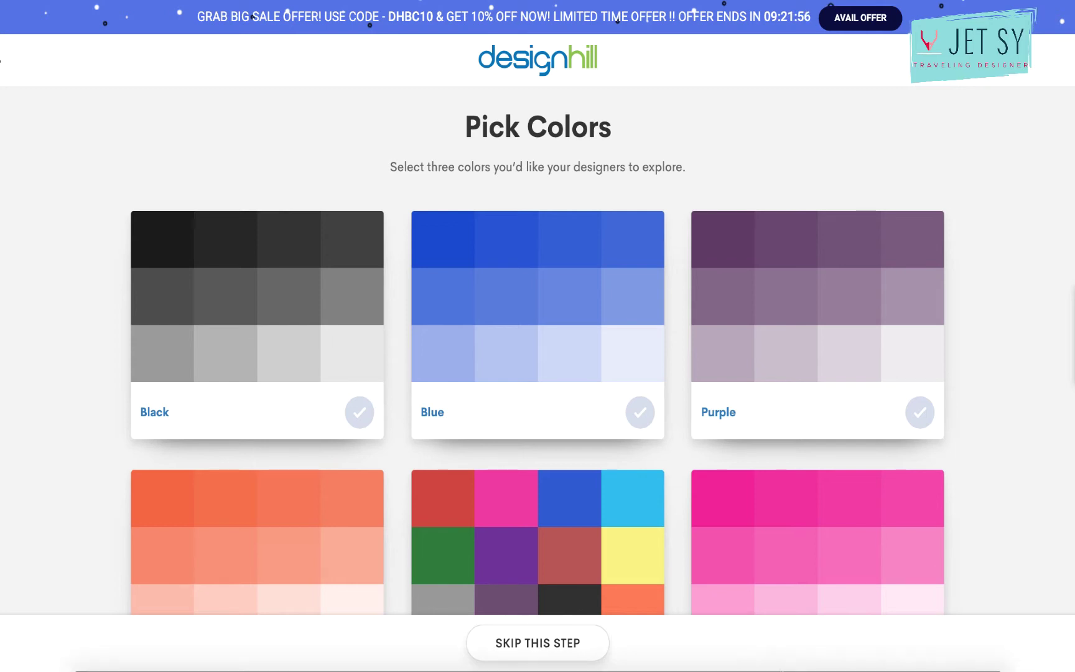
Choose Let The System Choose Colors as the colour preference and continue to the company details.
mouse_move(781, 669)
scroll(652, 432, "down", 3)
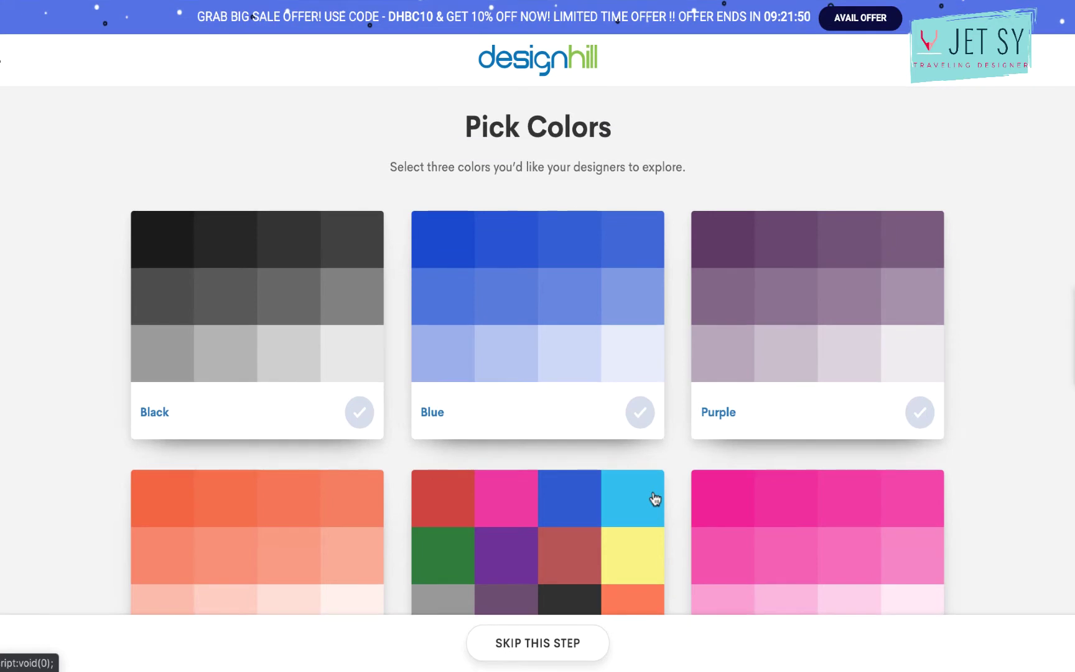
scroll(643, 521, "down", 5)
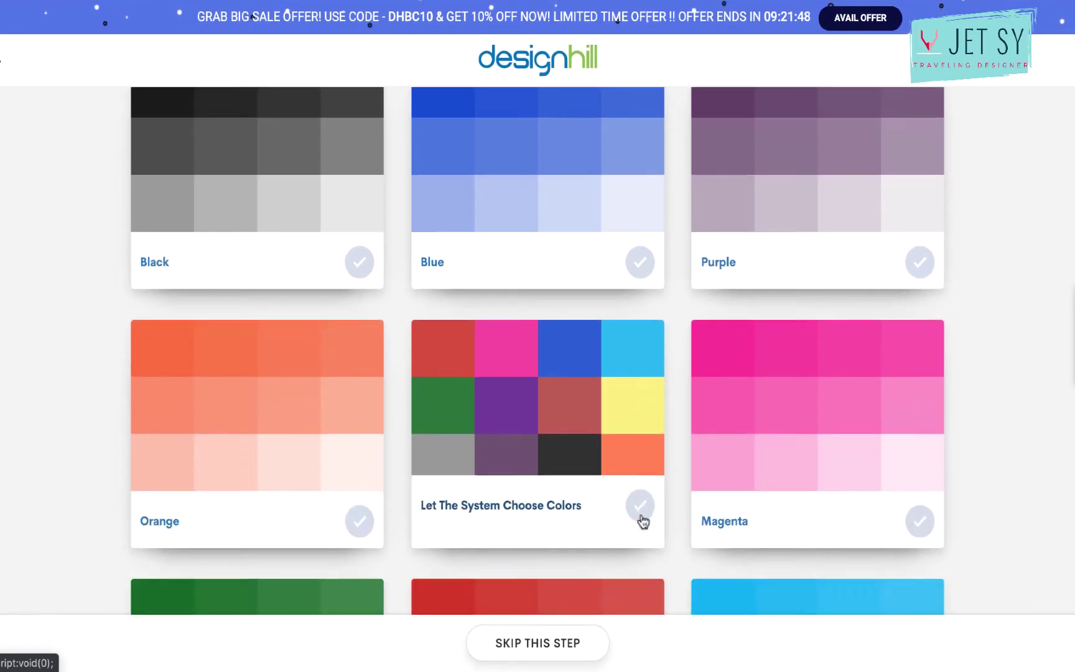
scroll(643, 521, "down", 2)
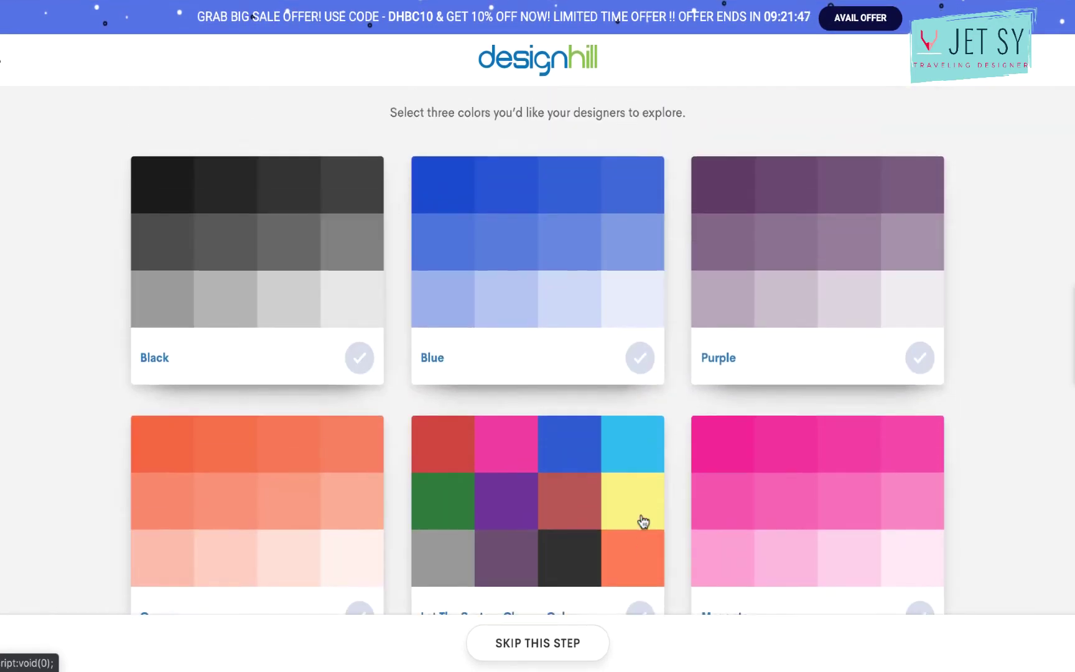
scroll(643, 521, "down", 6)
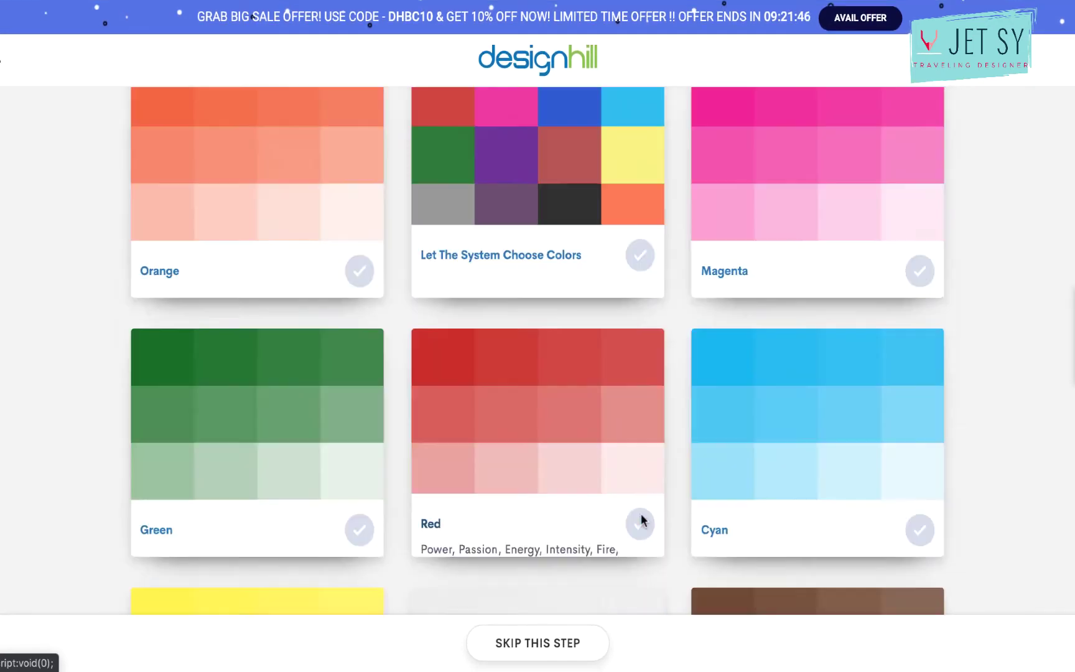
scroll(643, 521, "up", 5)
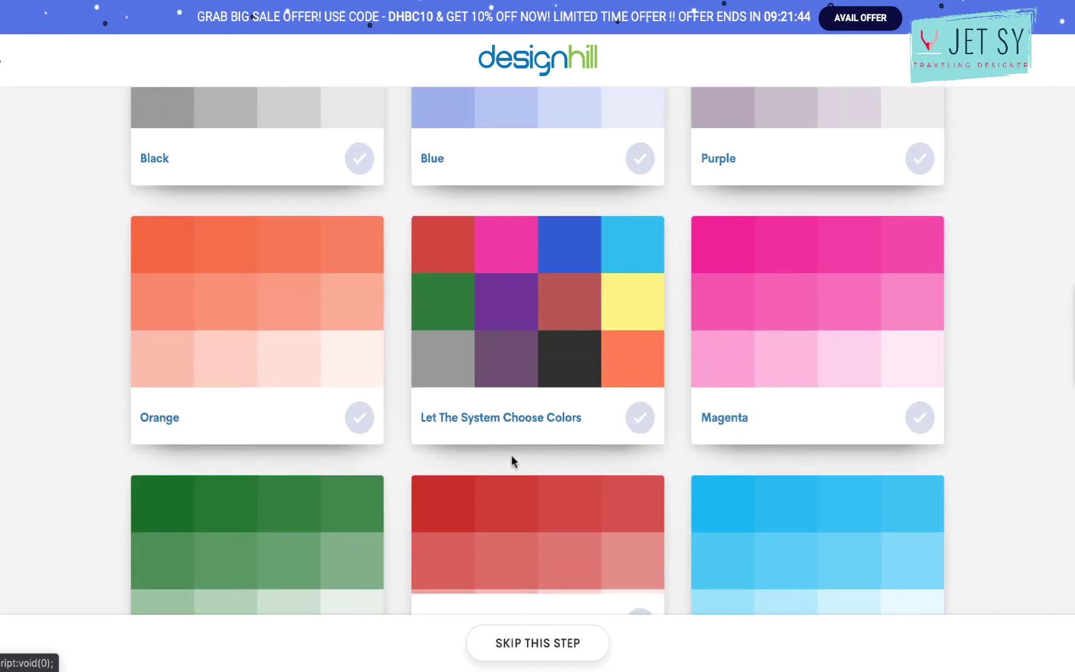
left_click(569, 426)
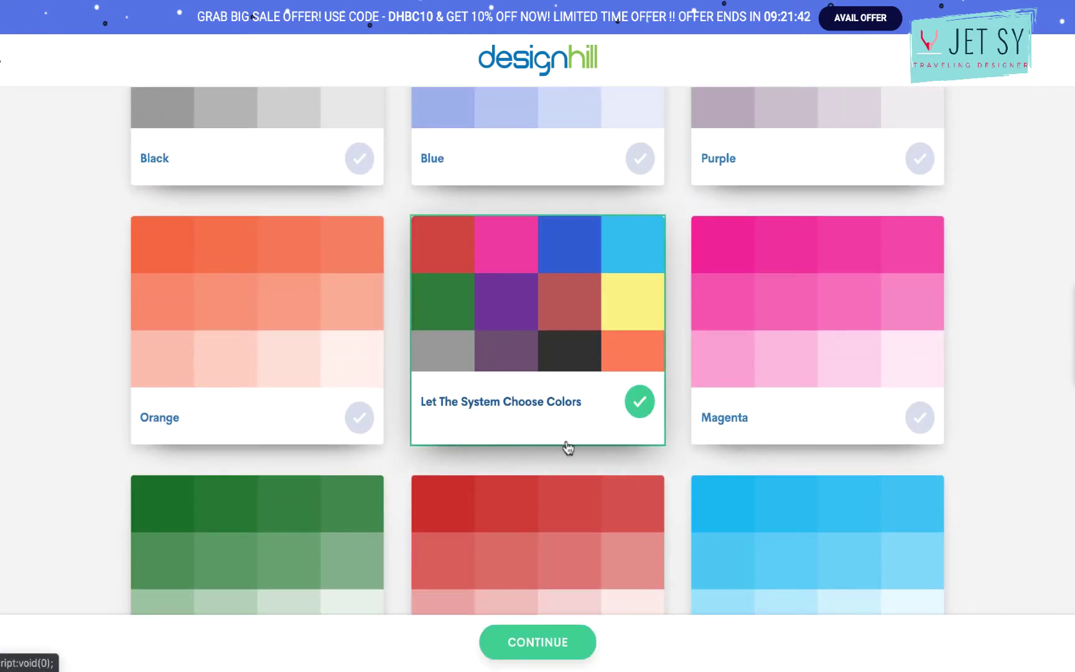
left_click(527, 643)
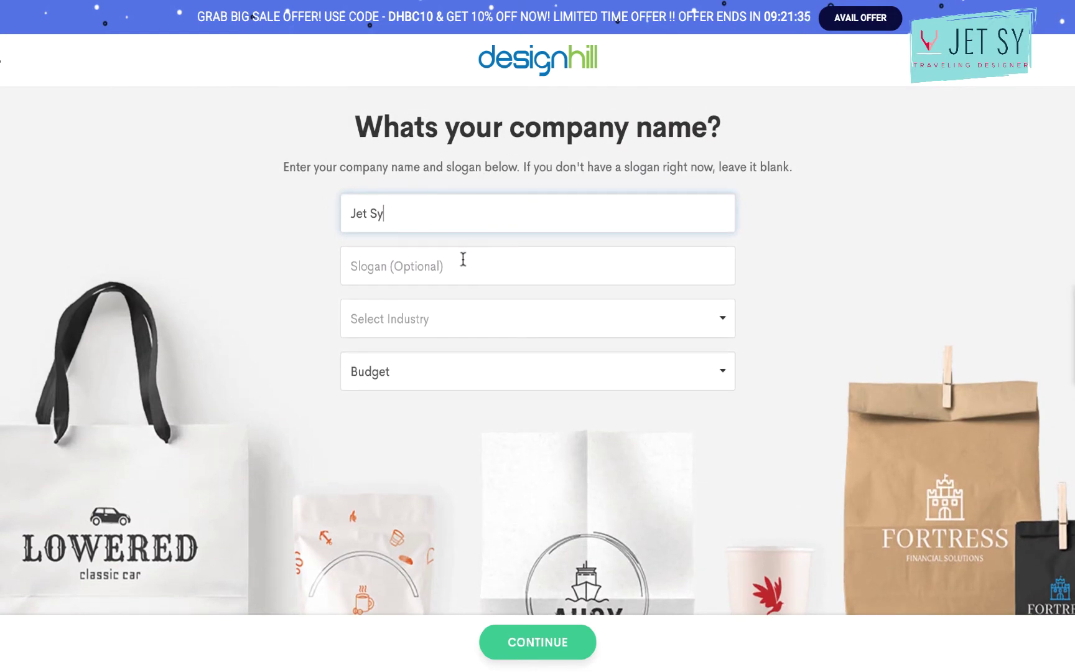
Enter "Traveling Designer" as the company slogan.
left_click(546, 277)
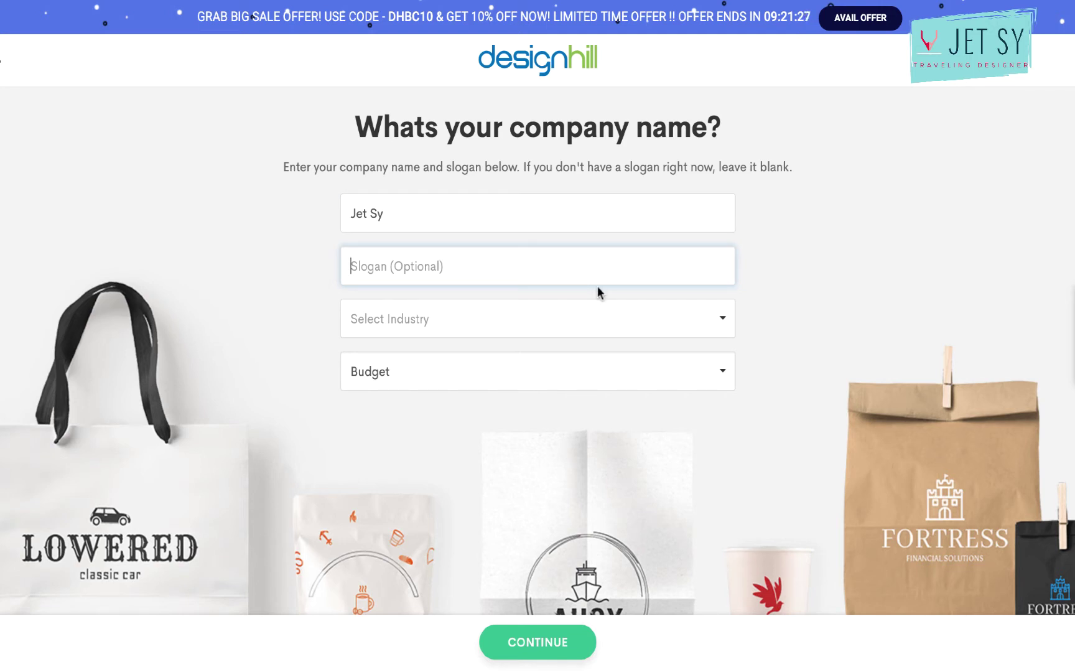
type("Tra")
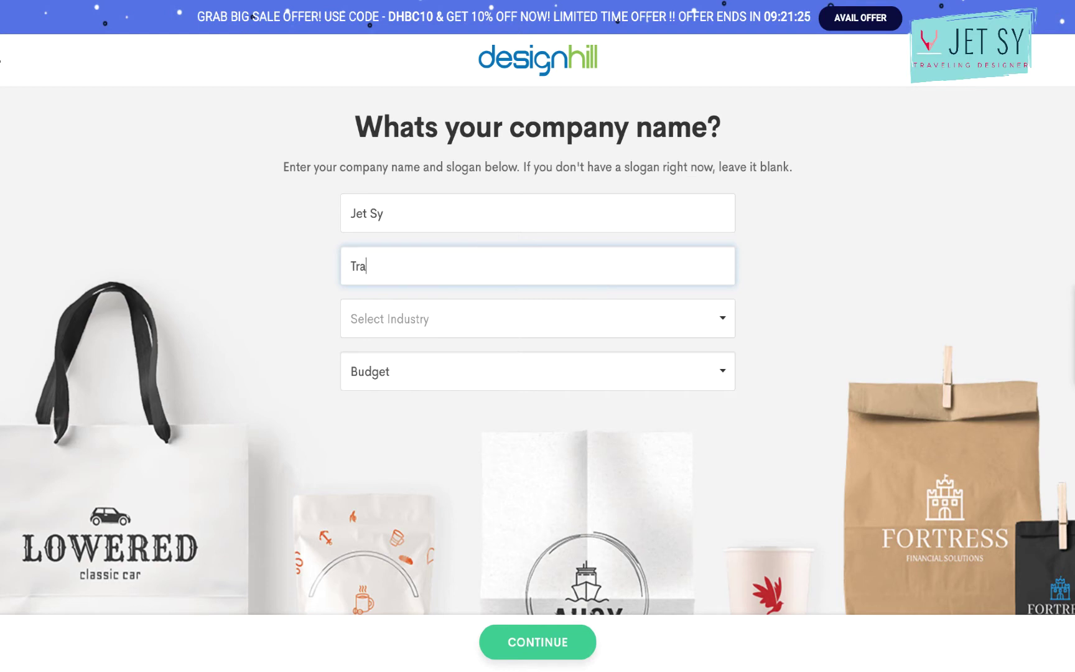
type("veling Designer")
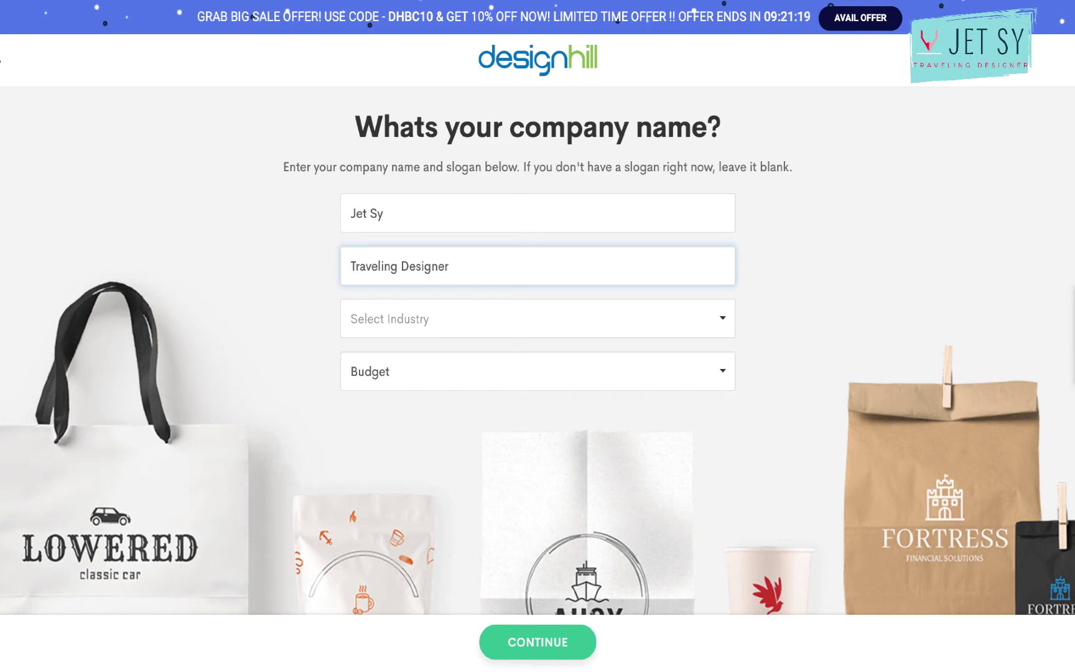
Set the industry to Art & Design and the budget to $1-$99, and continue to the symbol selection.
left_click(454, 319)
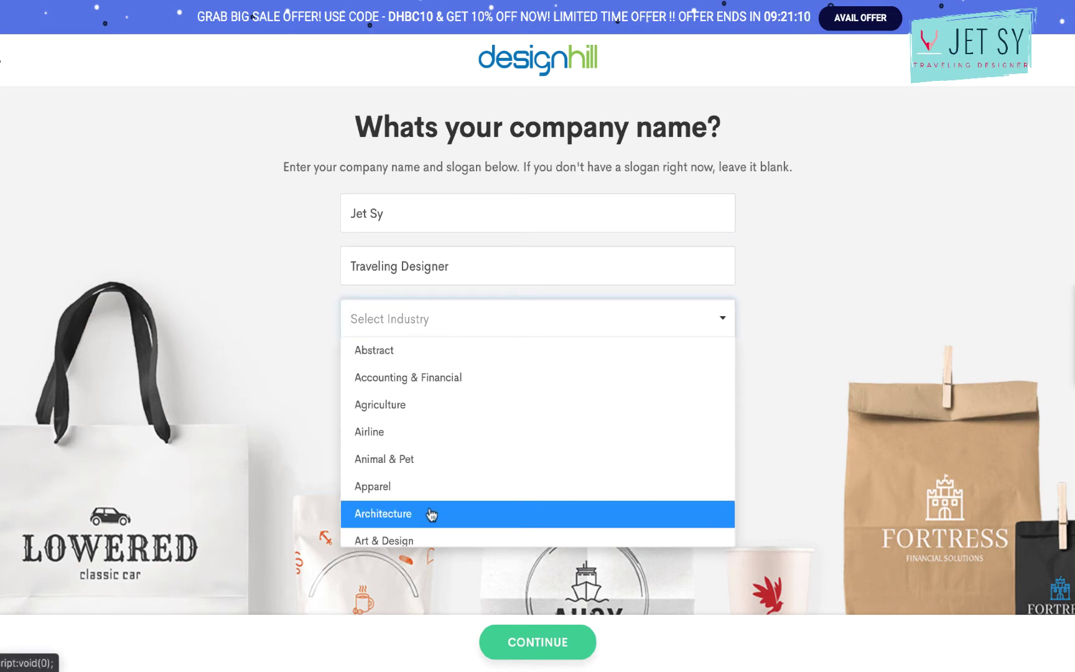
left_click(424, 539)
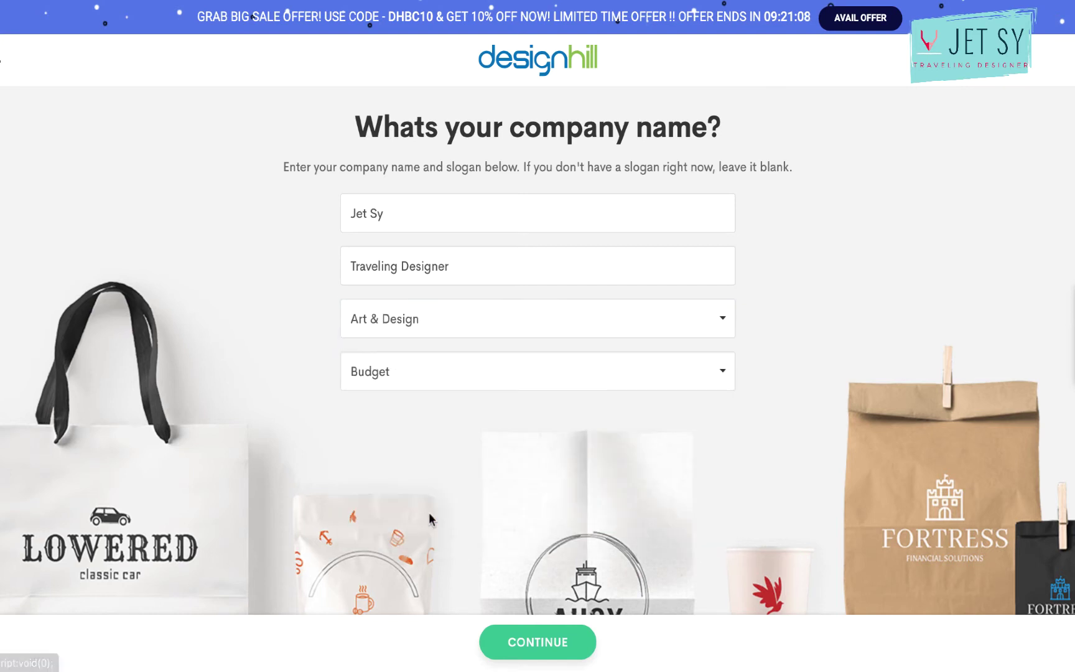
left_click(443, 384)
left_click(438, 407)
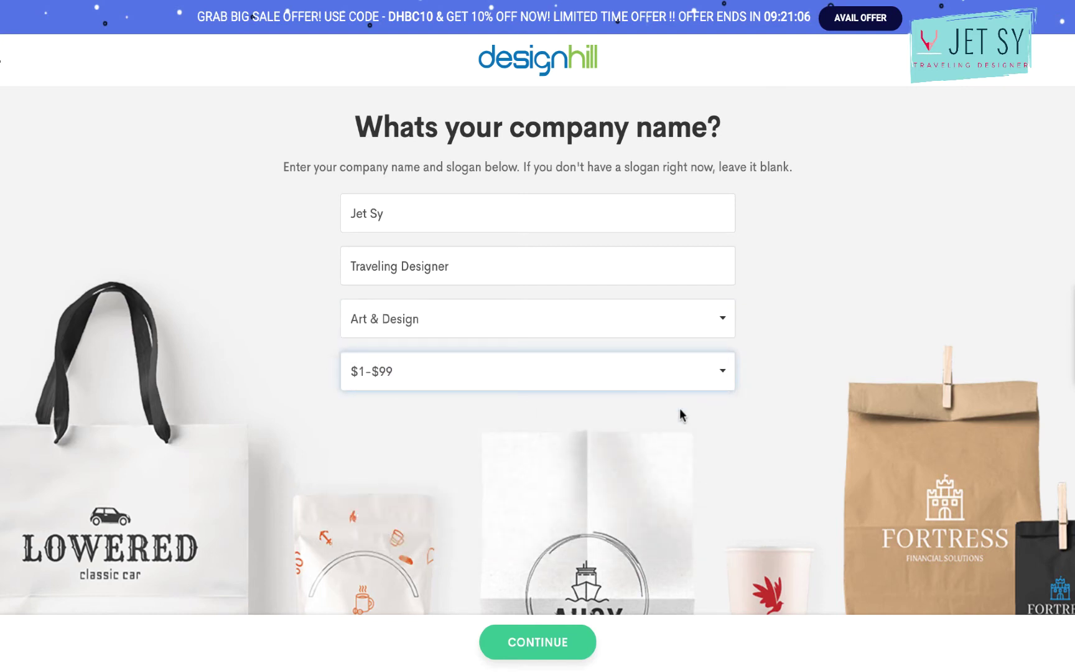
left_click(527, 644)
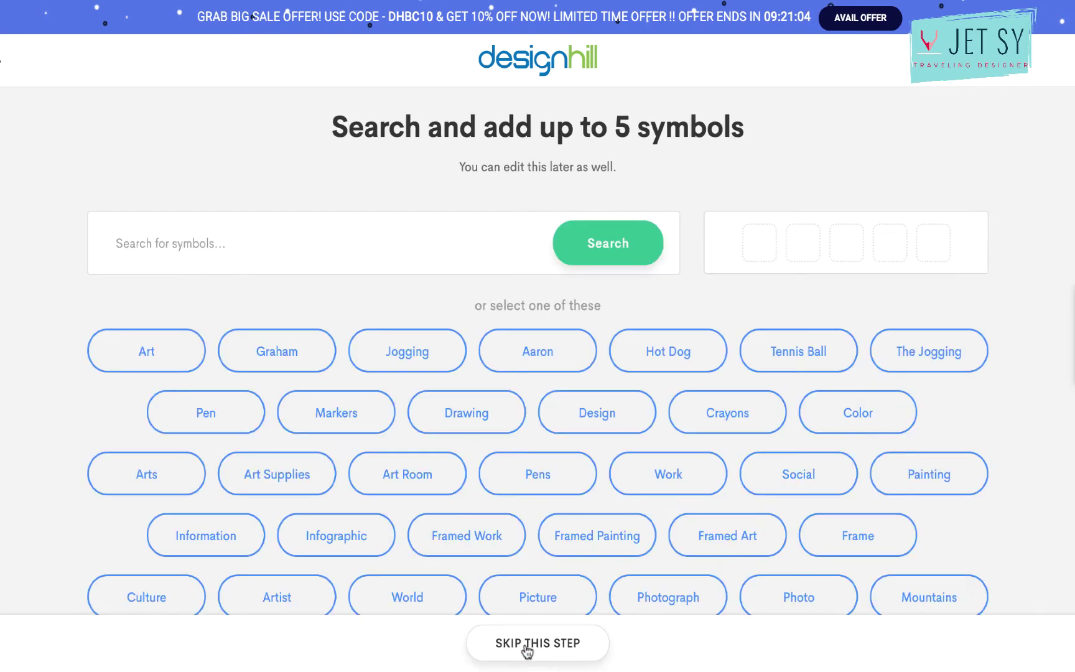
Look through the suggested symbol categories for ones that suit the brand.
scroll(513, 496, "down", 1)
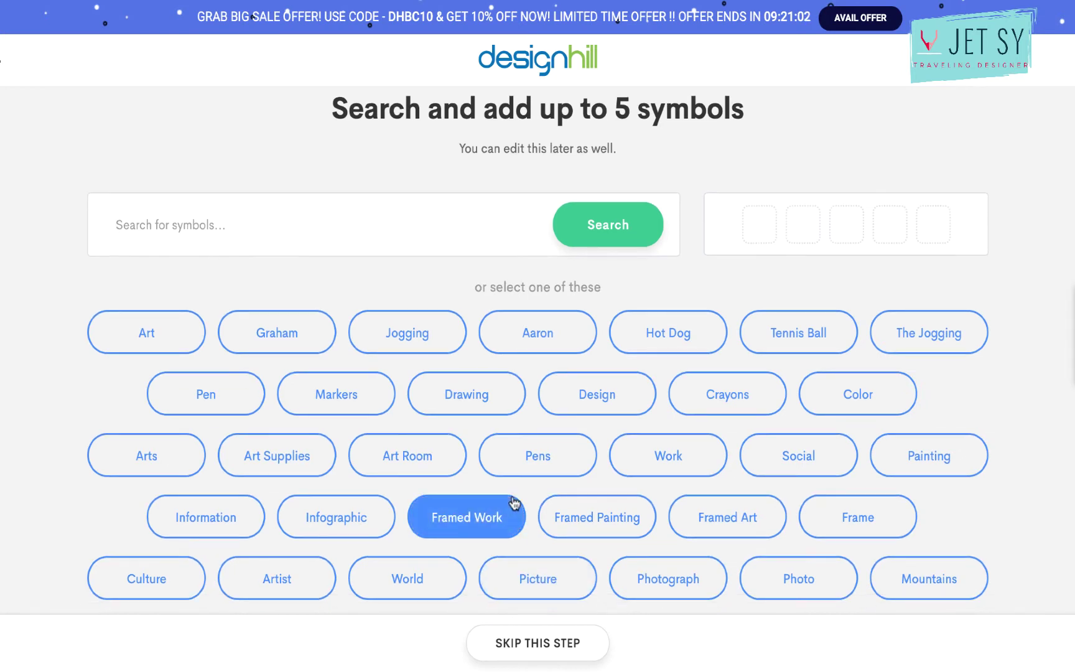
scroll(513, 502, "down", 1)
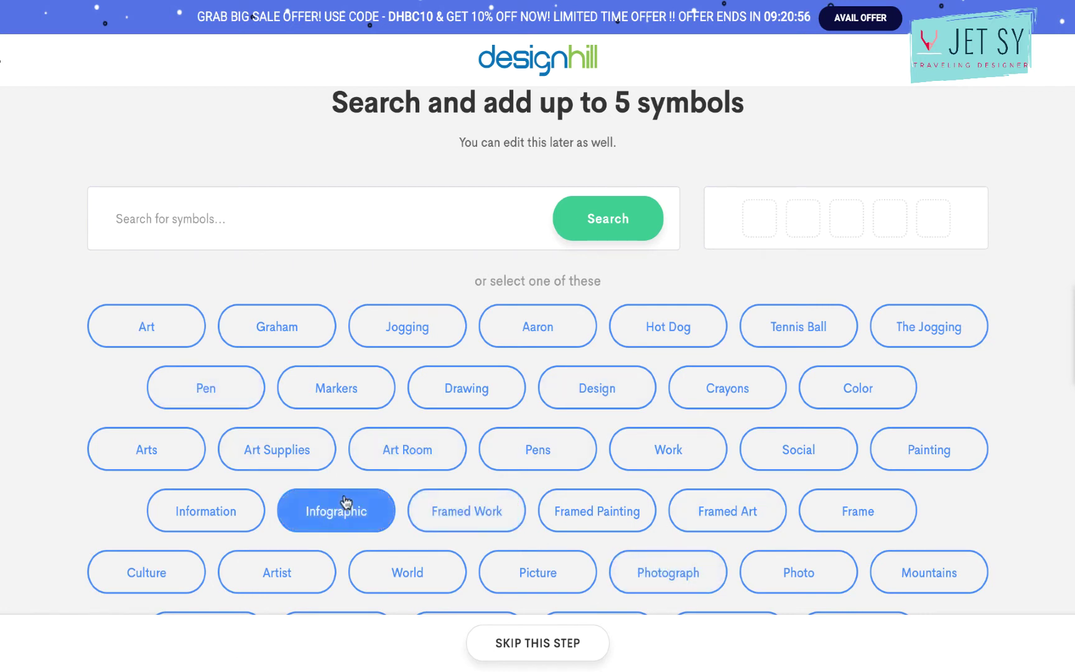
left_click(819, 520)
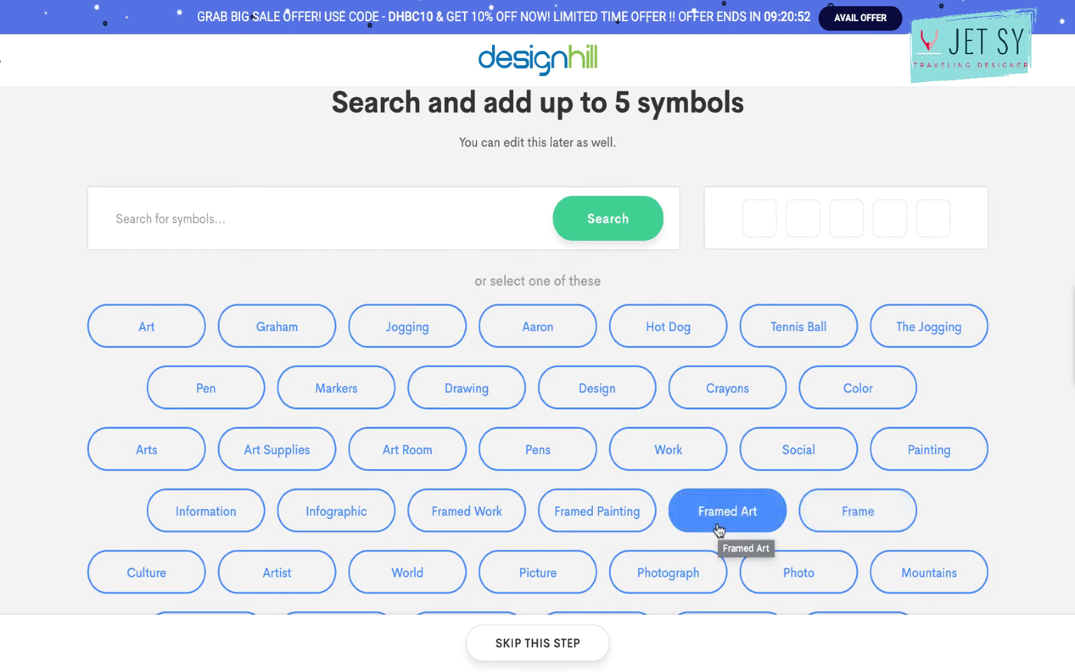
scroll(719, 529, "down", 1)
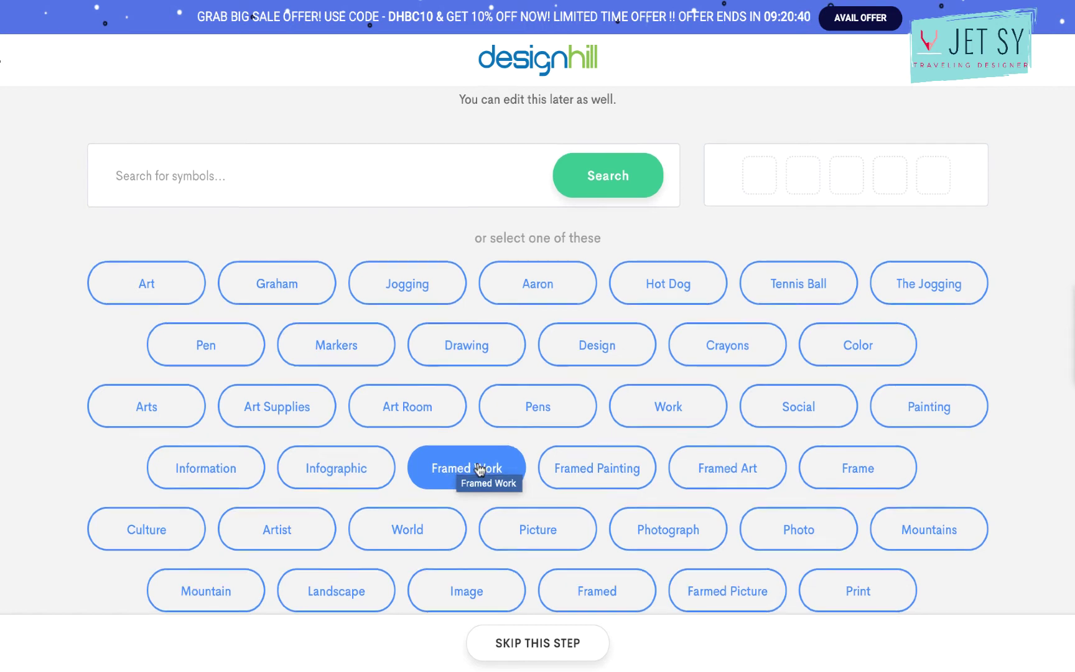
scroll(467, 465, "down", 1)
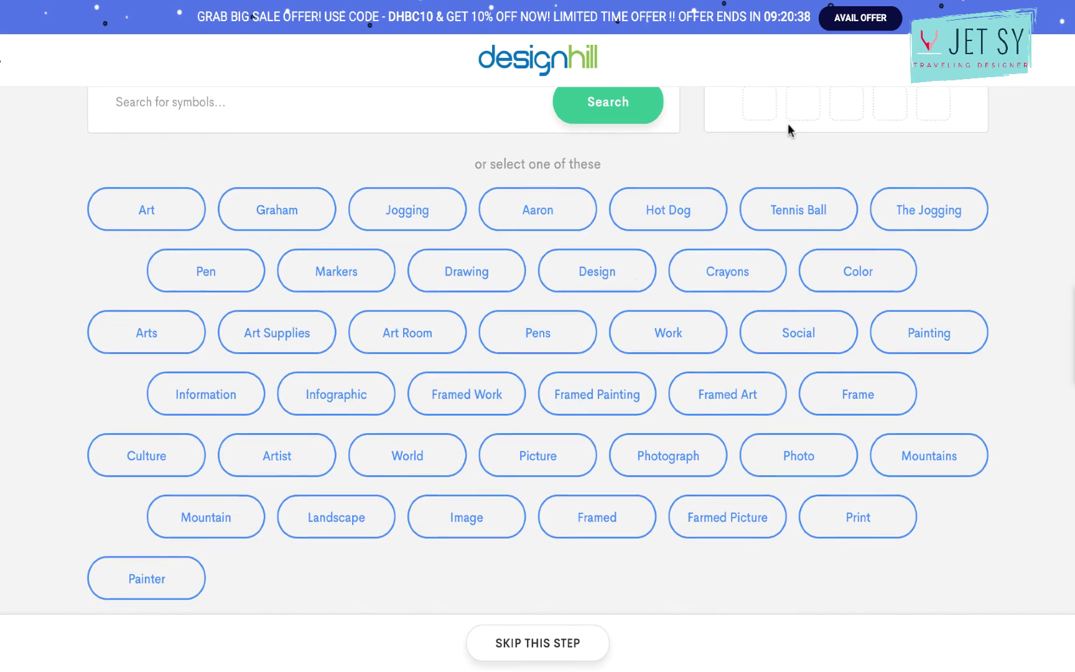
scroll(788, 128, "down", 1)
scroll(765, 140, "up", 1)
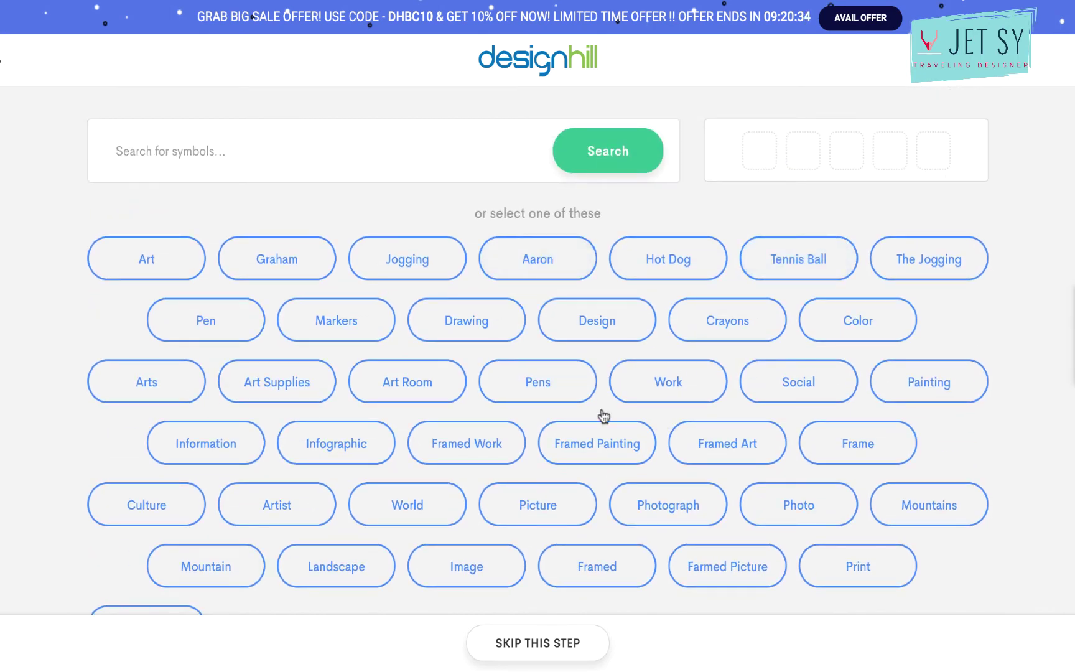
left_click(337, 142)
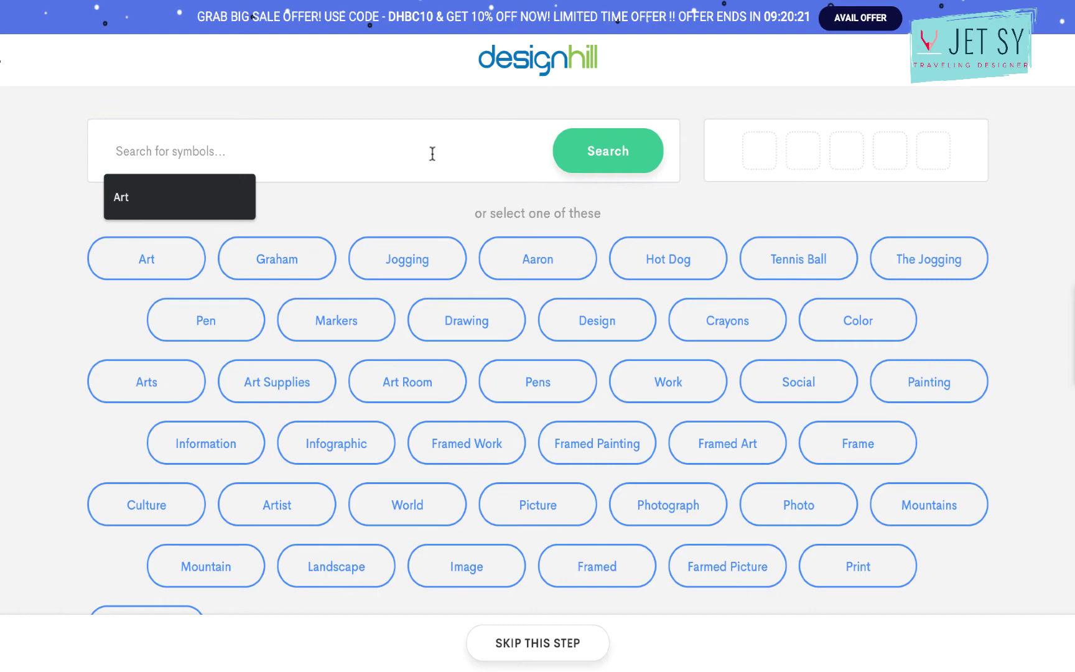
scroll(57, 211, "down", 1)
scroll(64, 249, "down", 1)
scroll(64, 249, "up", 2)
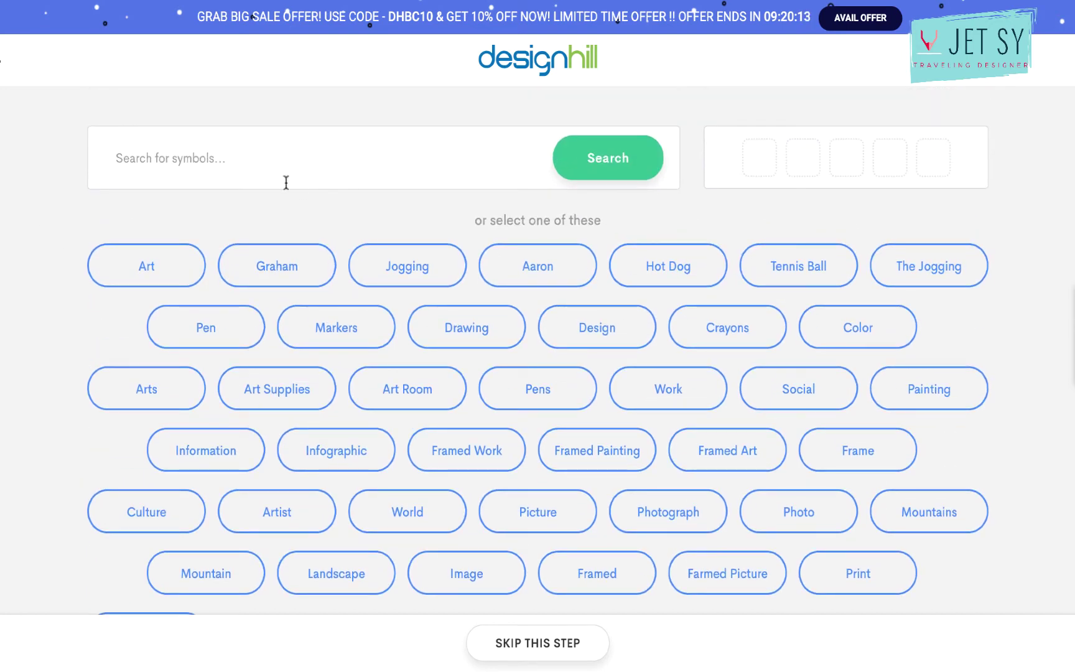
Search the symbols for "art" and add the solid round paint palette with a brush as the first symbol.
left_click(322, 158)
type("art")
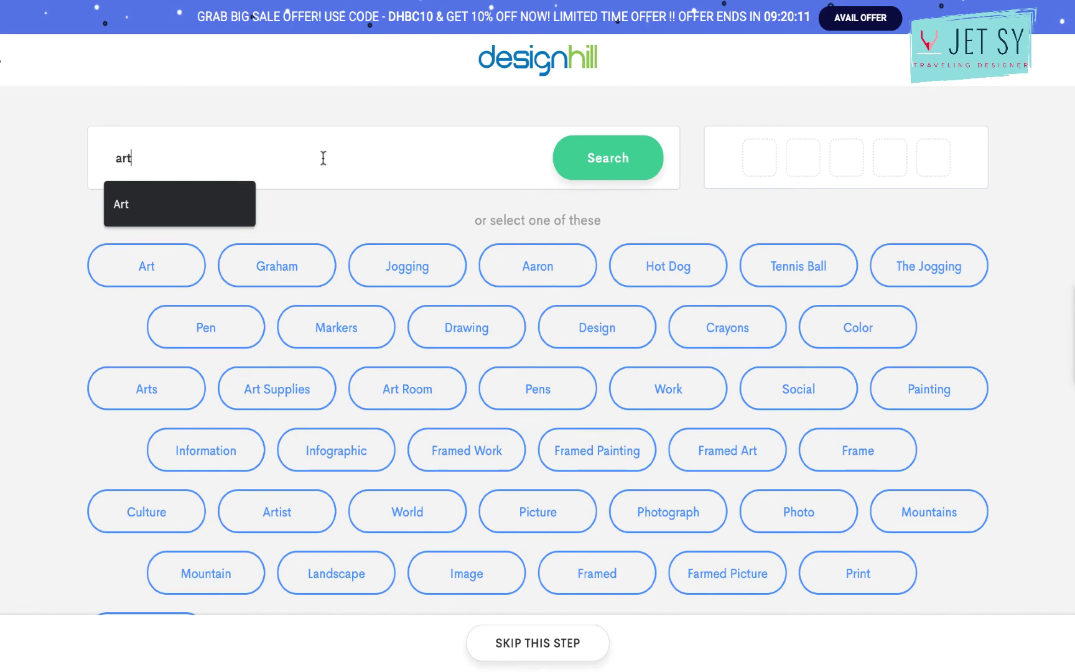
left_click(609, 167)
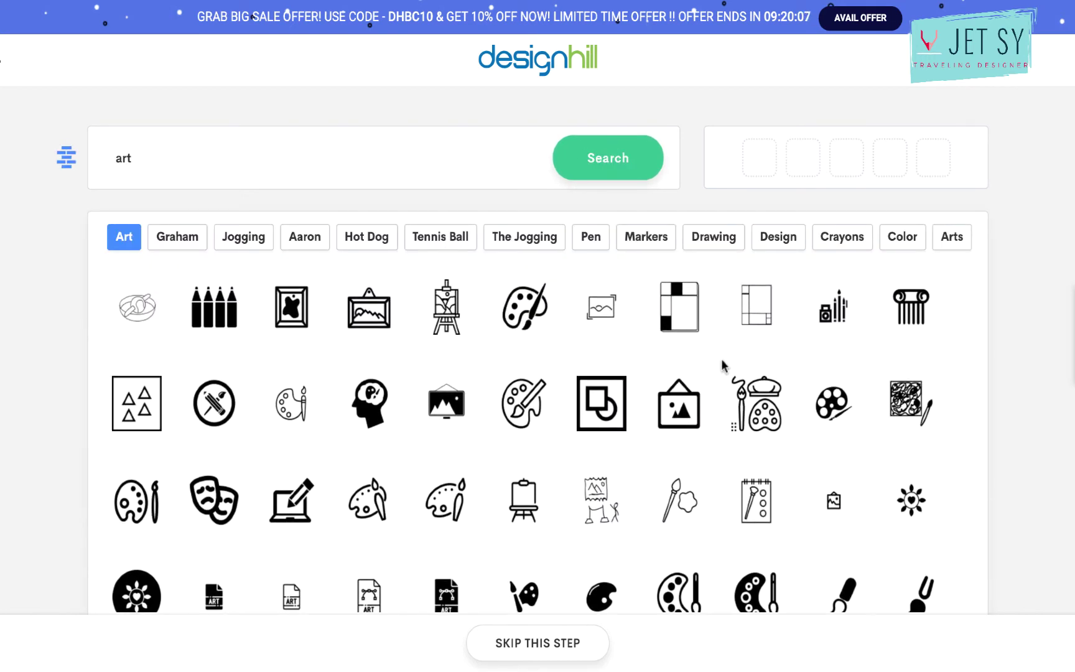
left_click(832, 403)
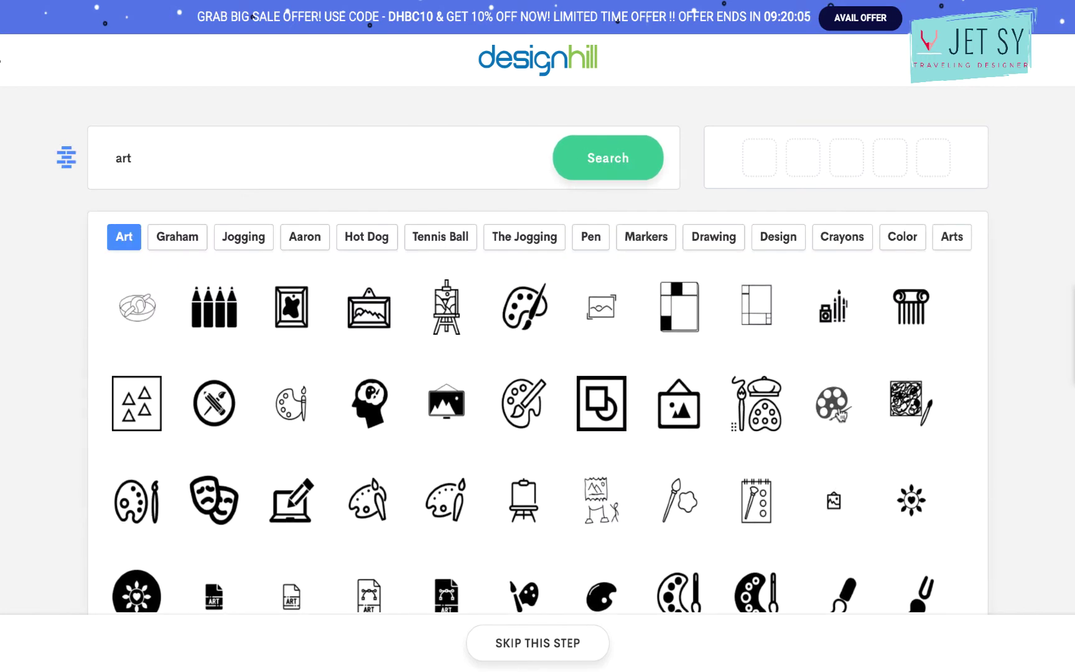
Search the symbols for "design" and add the thin vector curve with anchor points and the outlined monitor with a pencil.
left_click(309, 162)
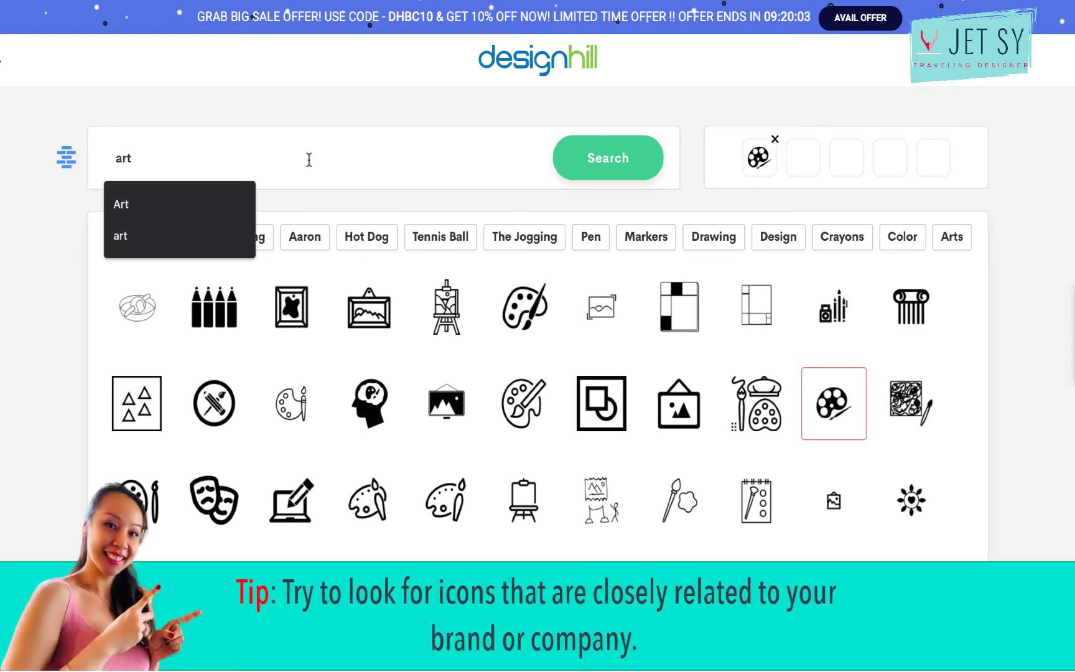
key("ctrl+a")
type("design")
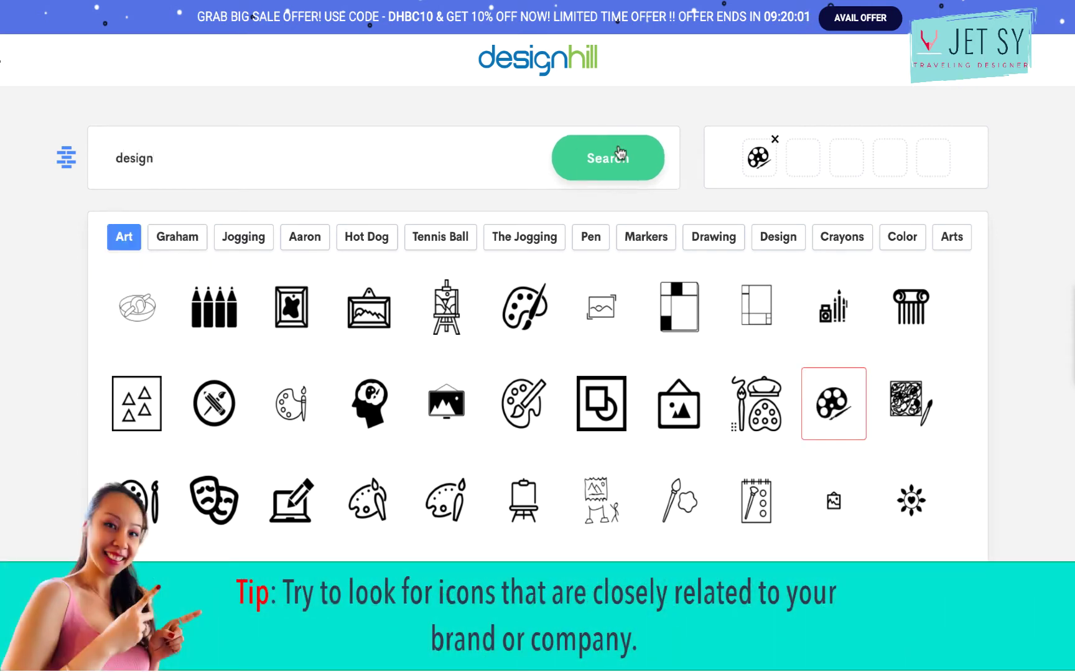
left_click(620, 153)
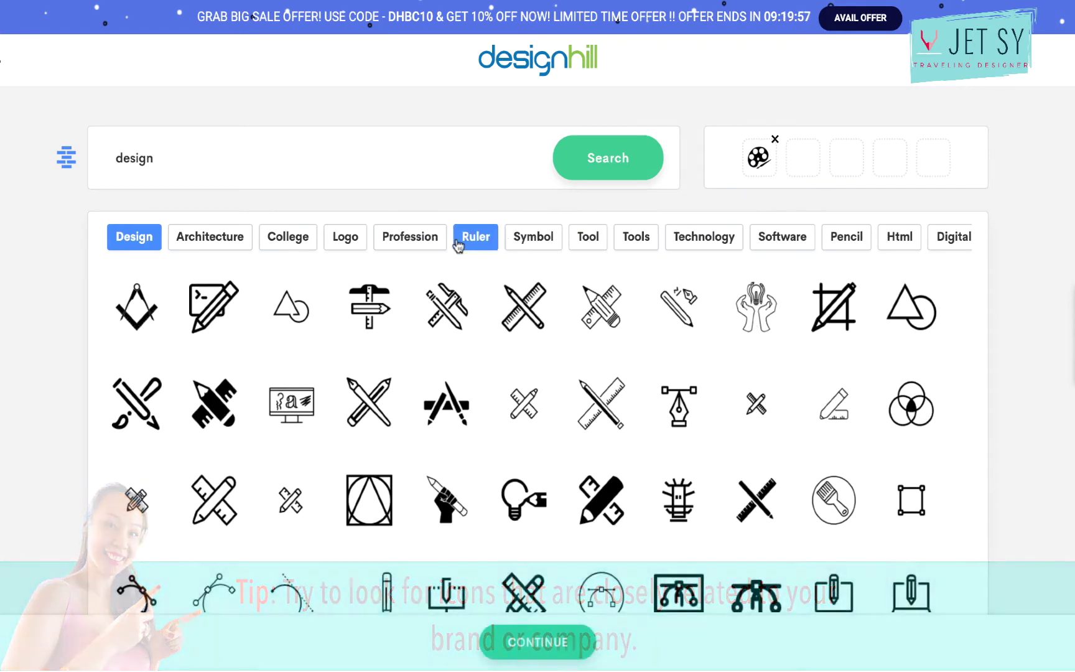
scroll(211, 485, "down", 2)
left_click(214, 485)
scroll(837, 376, "down", 2)
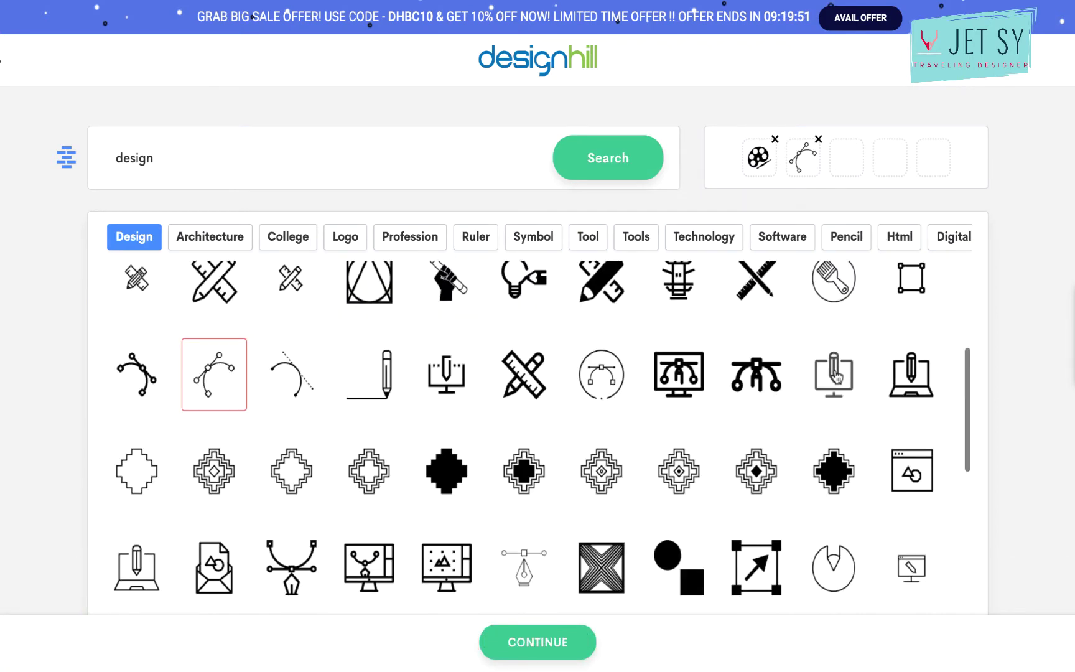
left_click(836, 377)
Search the symbols for "Art" and add the solid paintbrush drawing a stroke as the fourth symbol.
double_click(134, 158)
type("art")
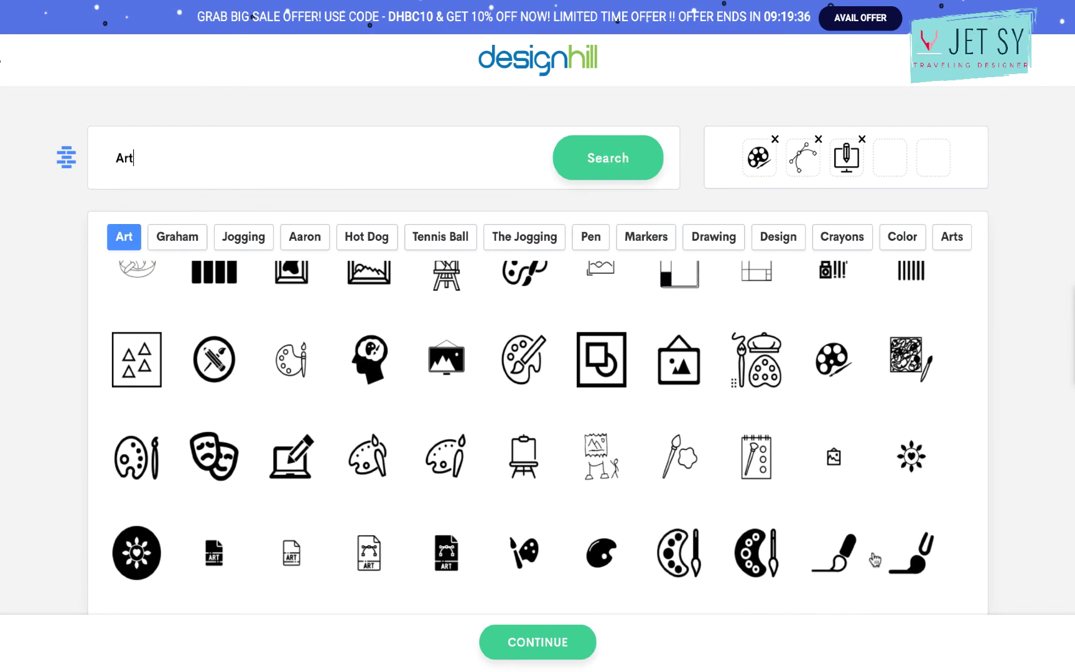
left_click(864, 557)
scroll(885, 341, "up", 1)
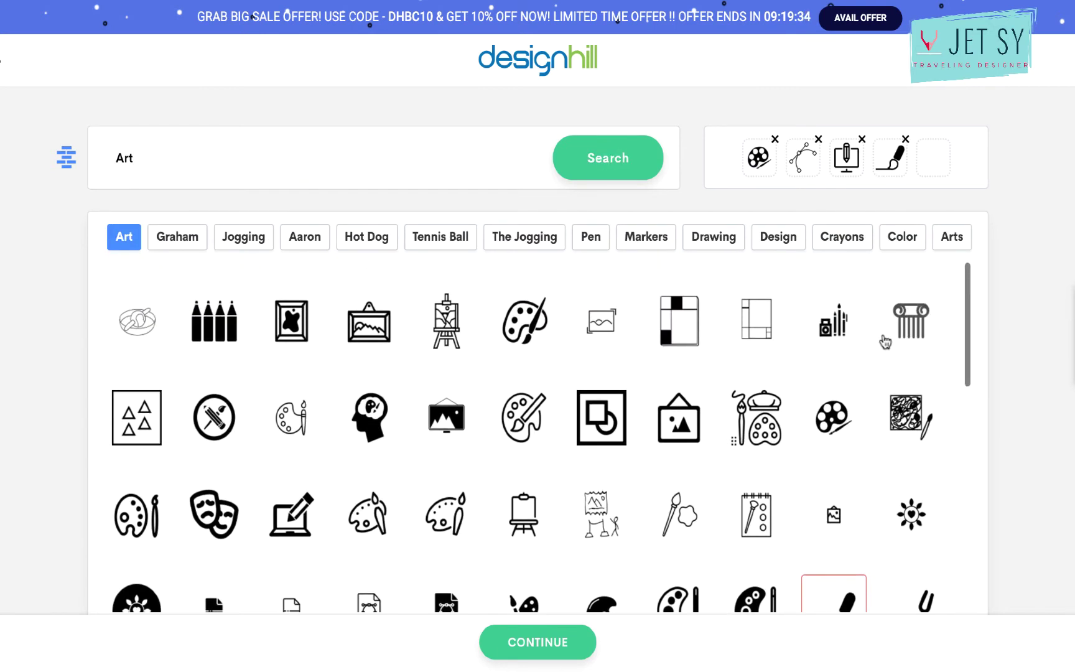
scroll(883, 340, "up", 2)
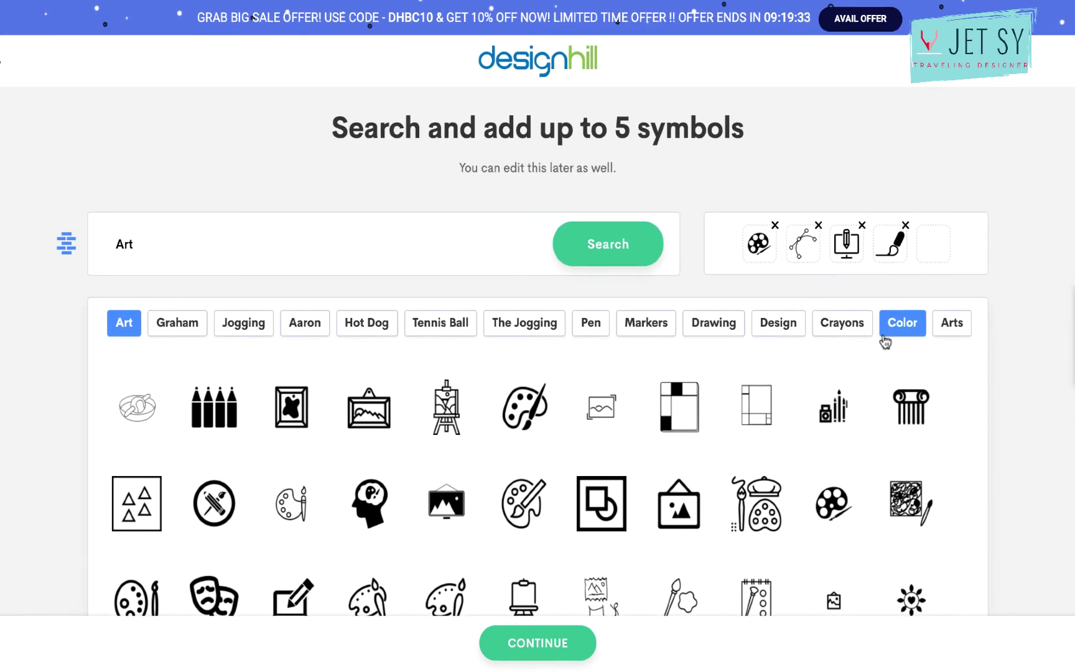
left_click(844, 428)
scroll(777, 423, "down", 1)
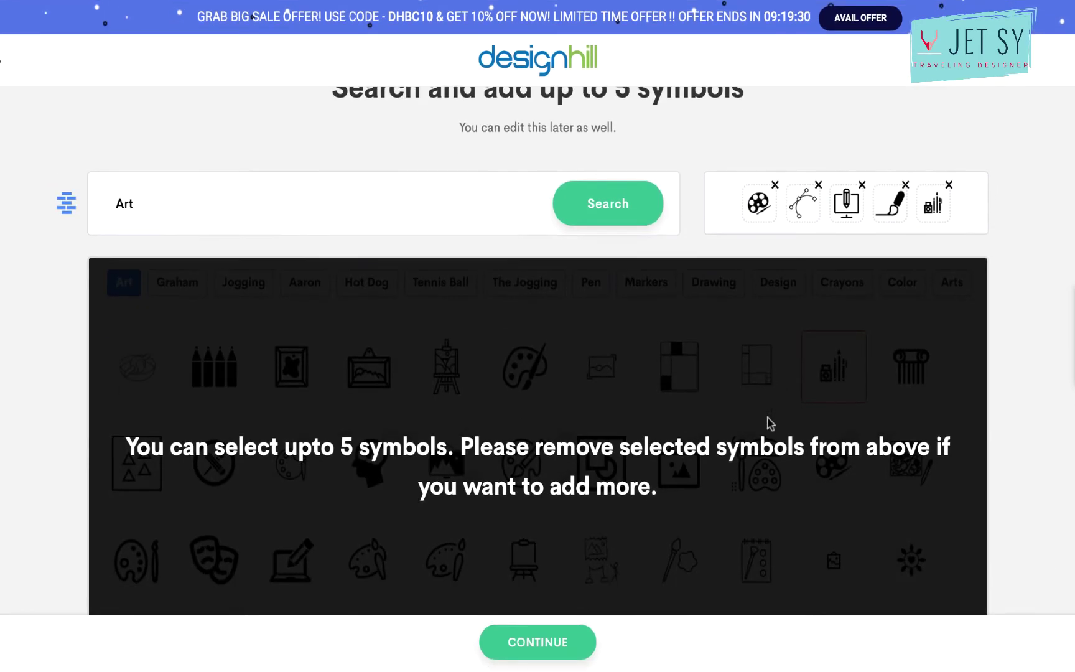
scroll(769, 423, "down", 3)
scroll(884, 250, "up", 3)
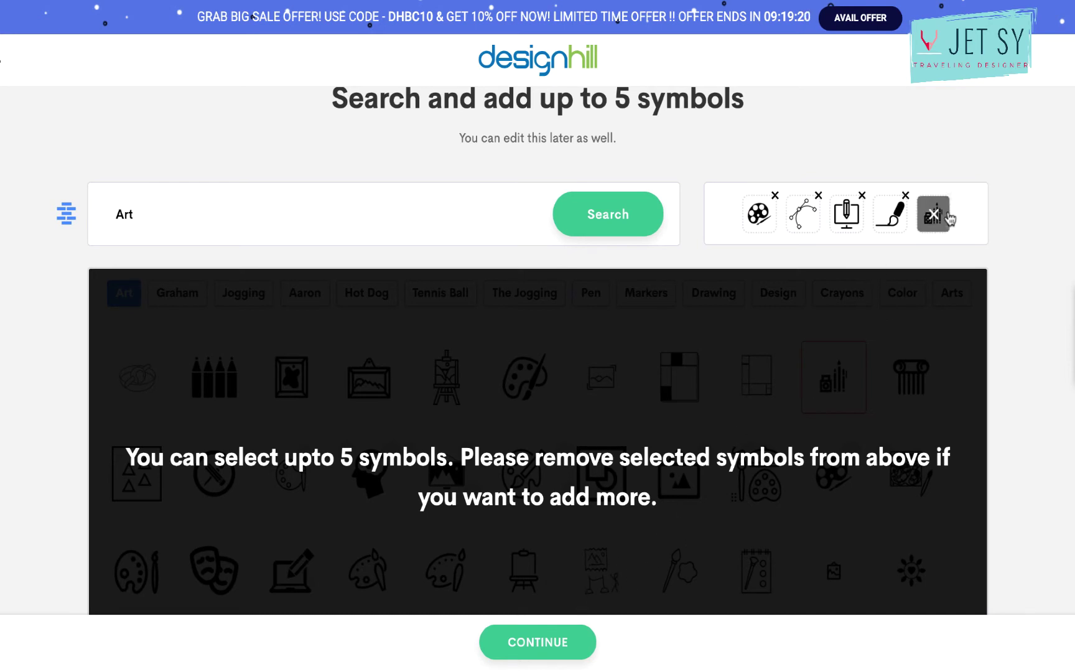
left_click(942, 212)
Add the hand-with-quill symbol from the Drawing category as the fifth symbol and continue to the generated logos, dismissing the sign-up form.
scroll(733, 403, "down", 3)
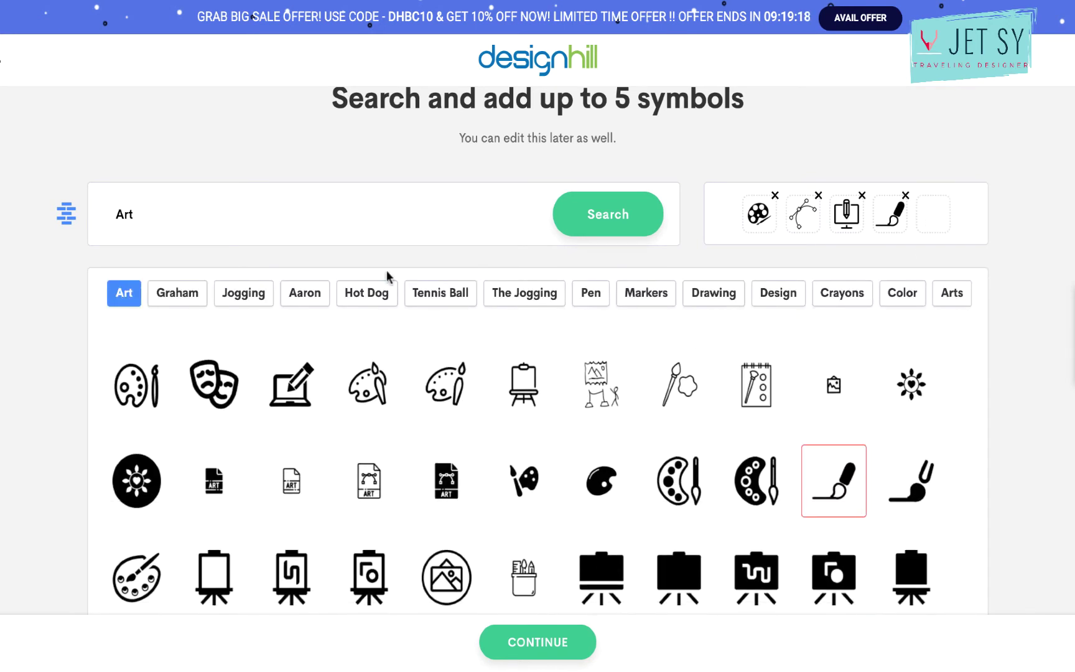
left_click(726, 296)
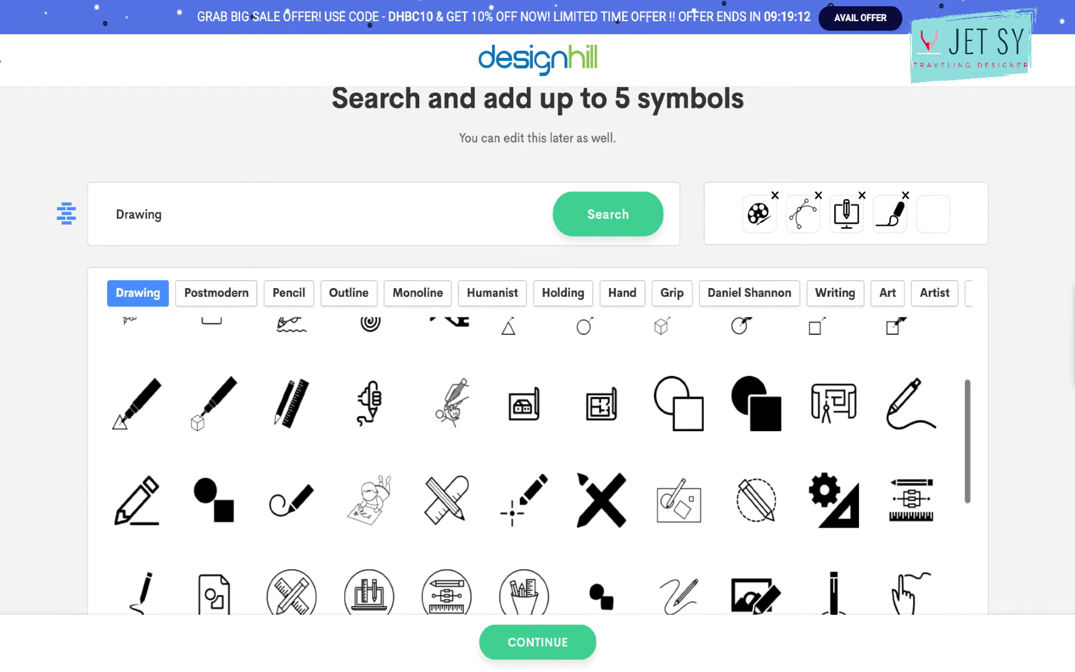
left_click(453, 407)
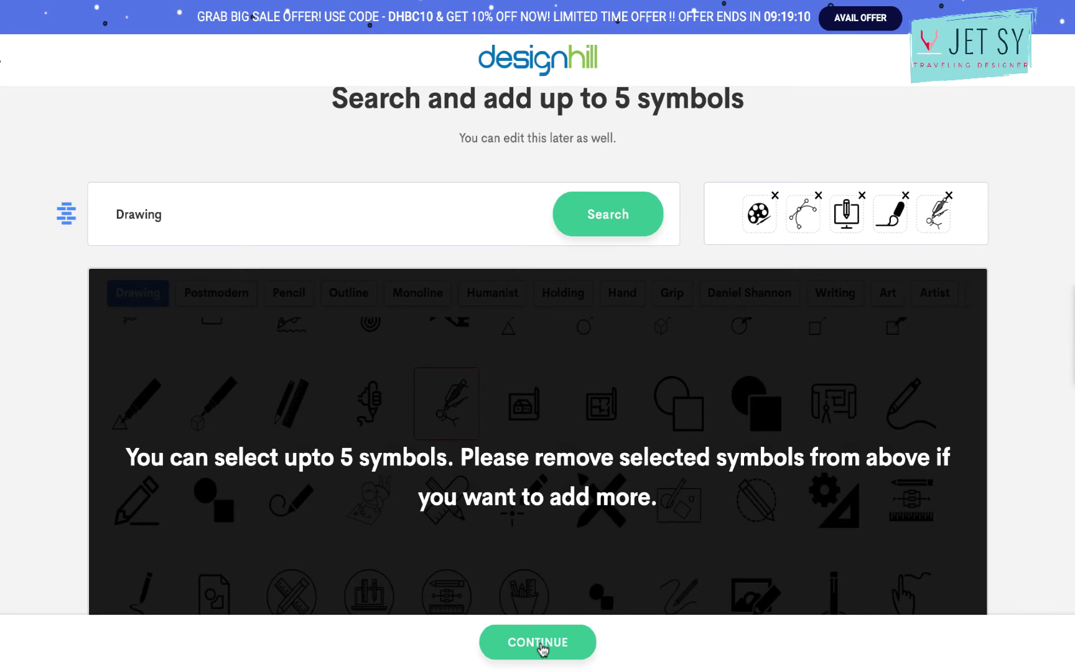
left_click(539, 642)
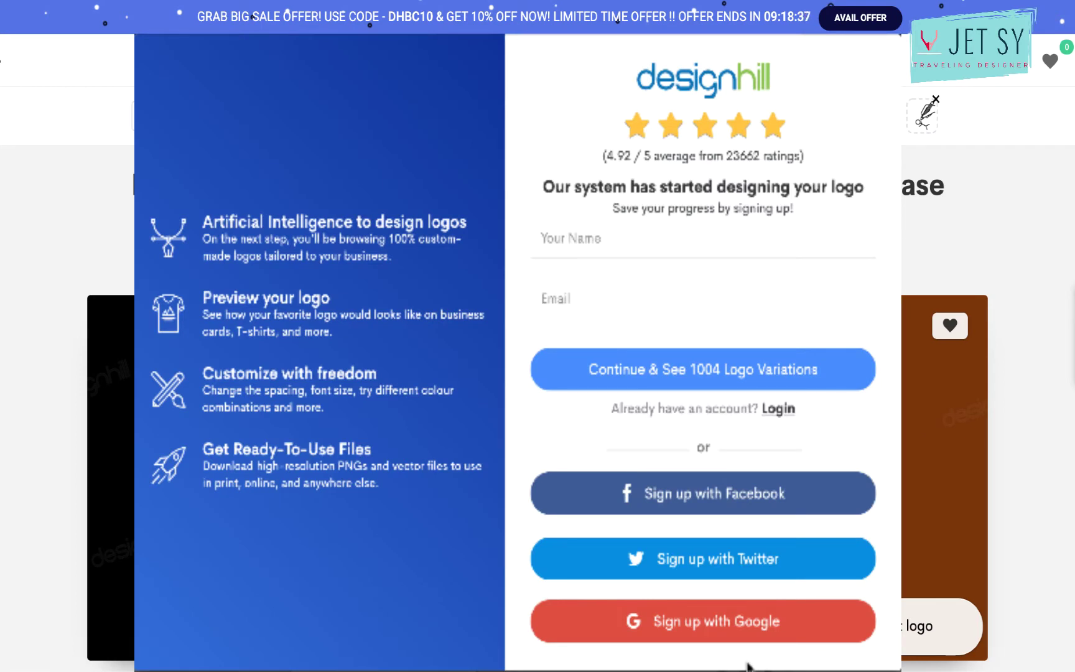
key("Escape")
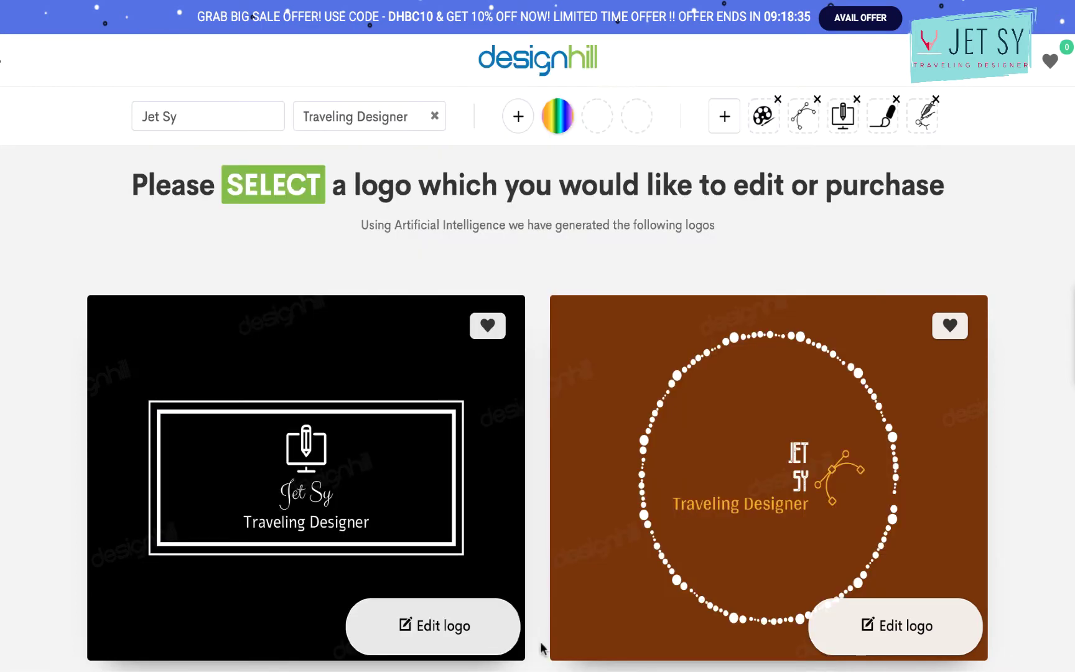
Browse the generated logo variations and compare their symbols, fonts, colours and frames to find one that fits the brand.
scroll(543, 645, "down", 5)
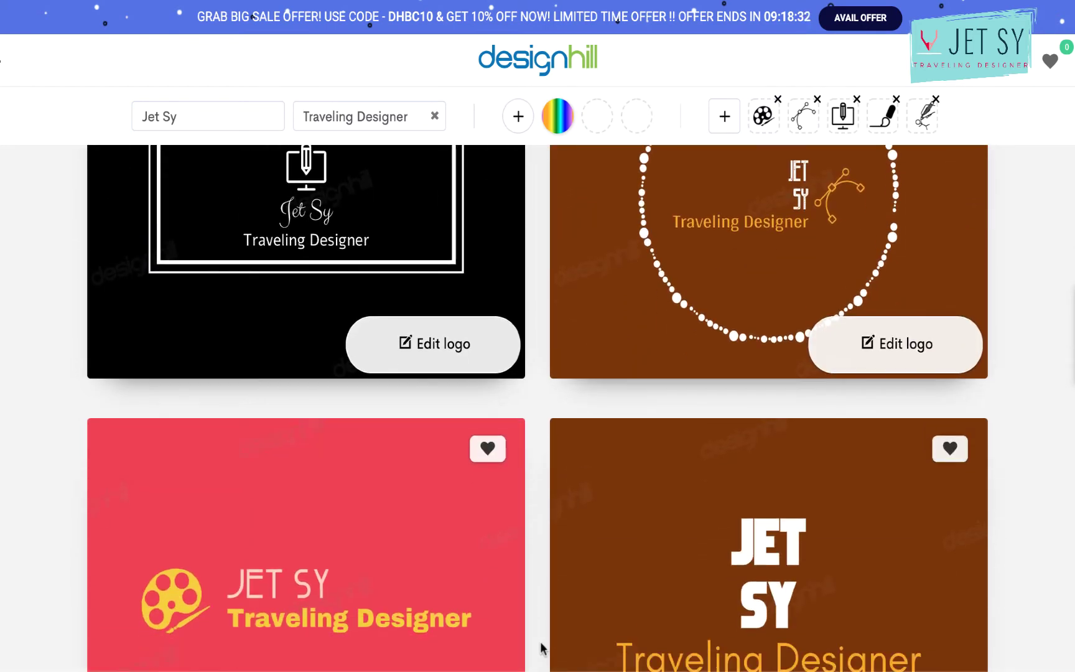
scroll(543, 648, "up", 4)
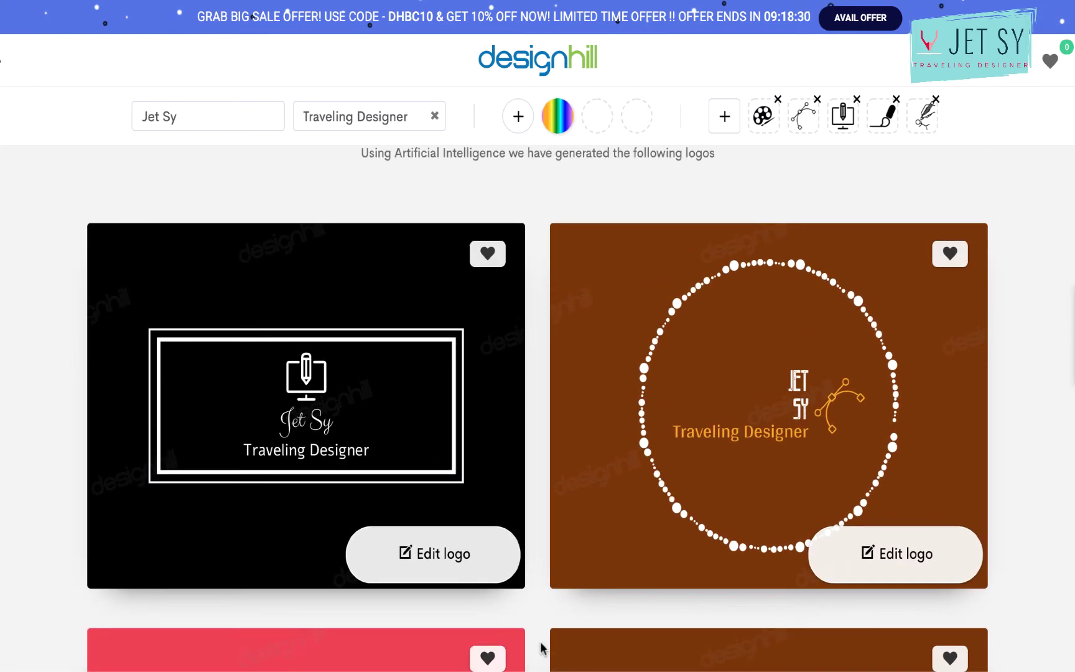
scroll(542, 648, "down", 9)
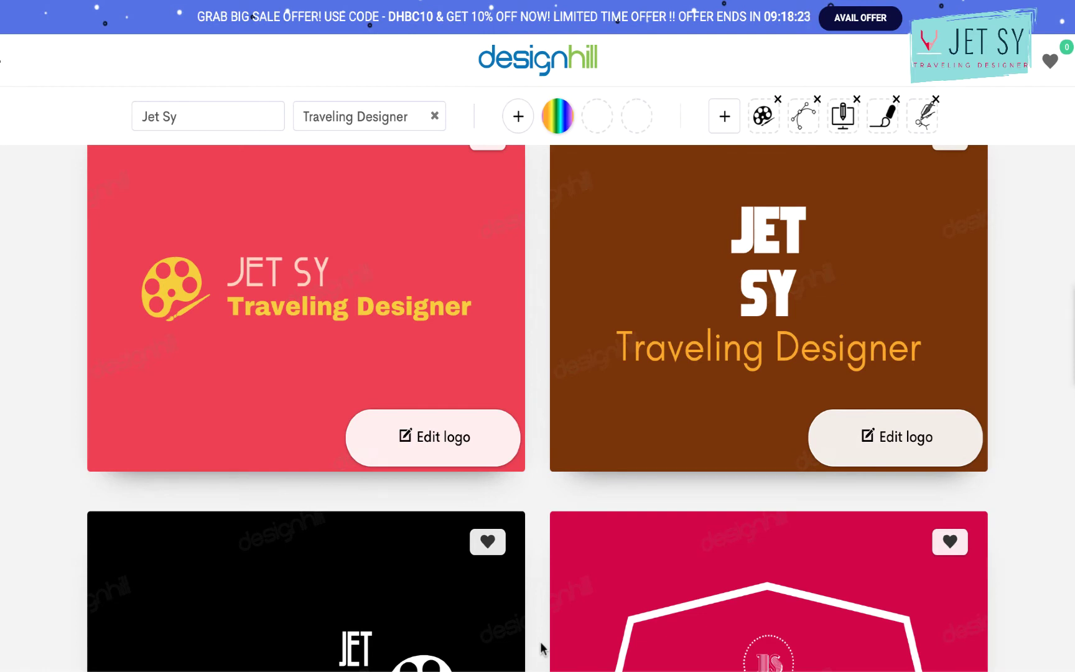
scroll(543, 647, "down", 6)
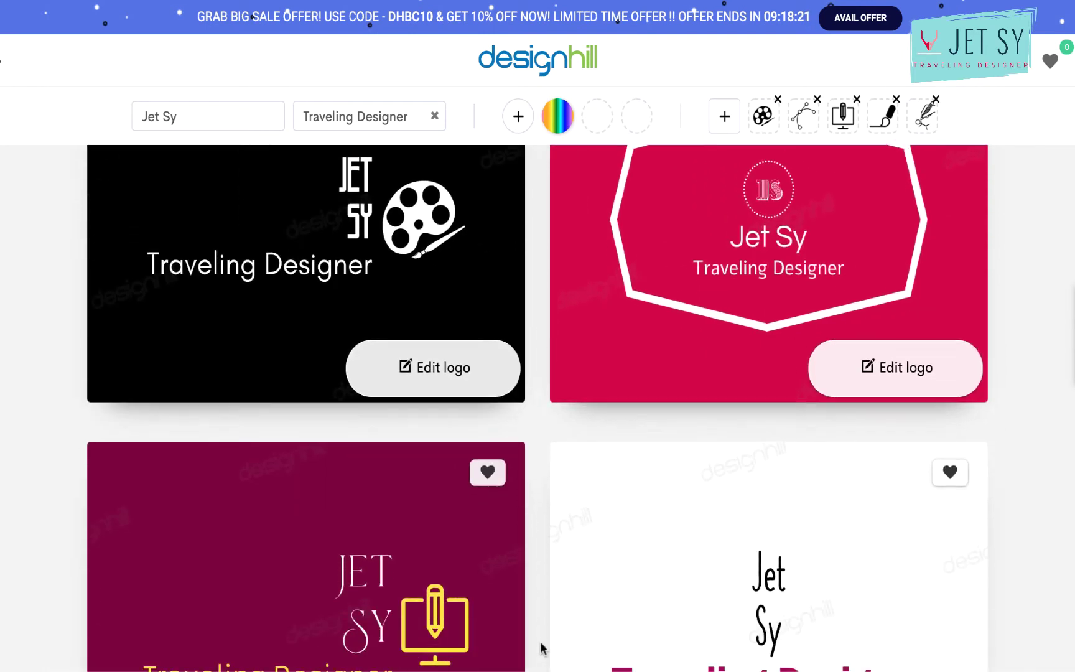
scroll(541, 648, "down", 14)
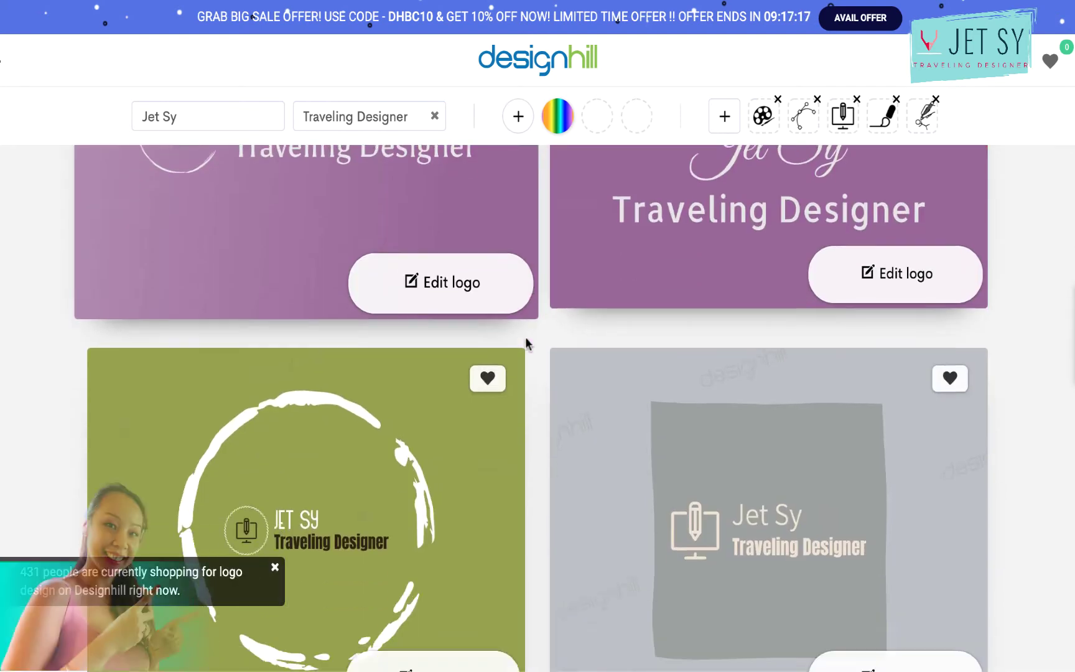
scroll(525, 339, "down", 12)
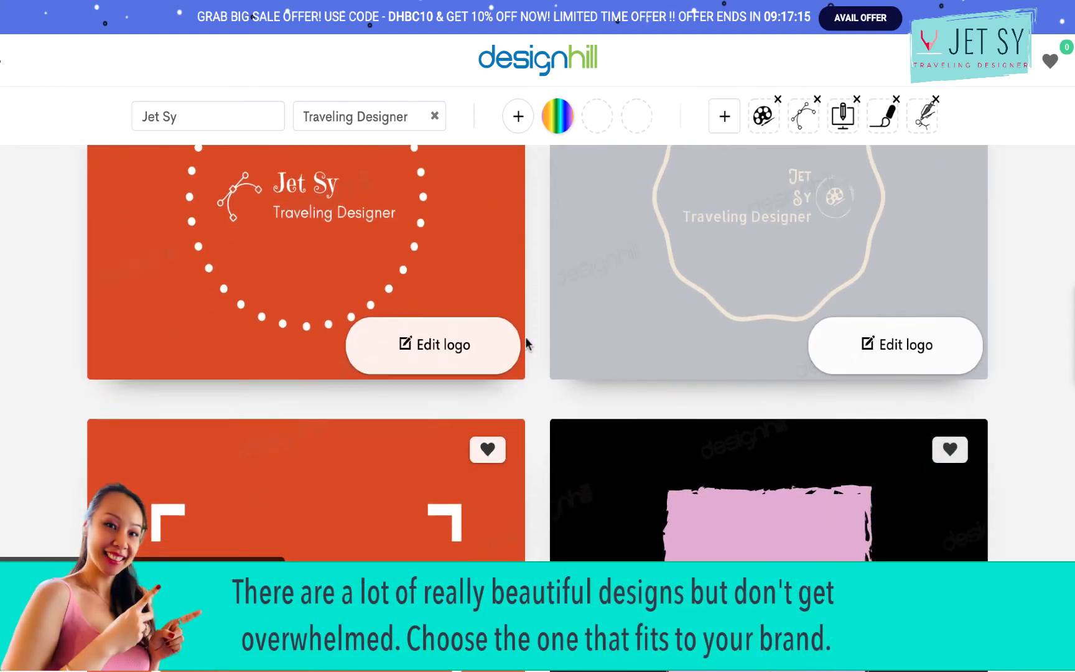
scroll(526, 342, "down", 4)
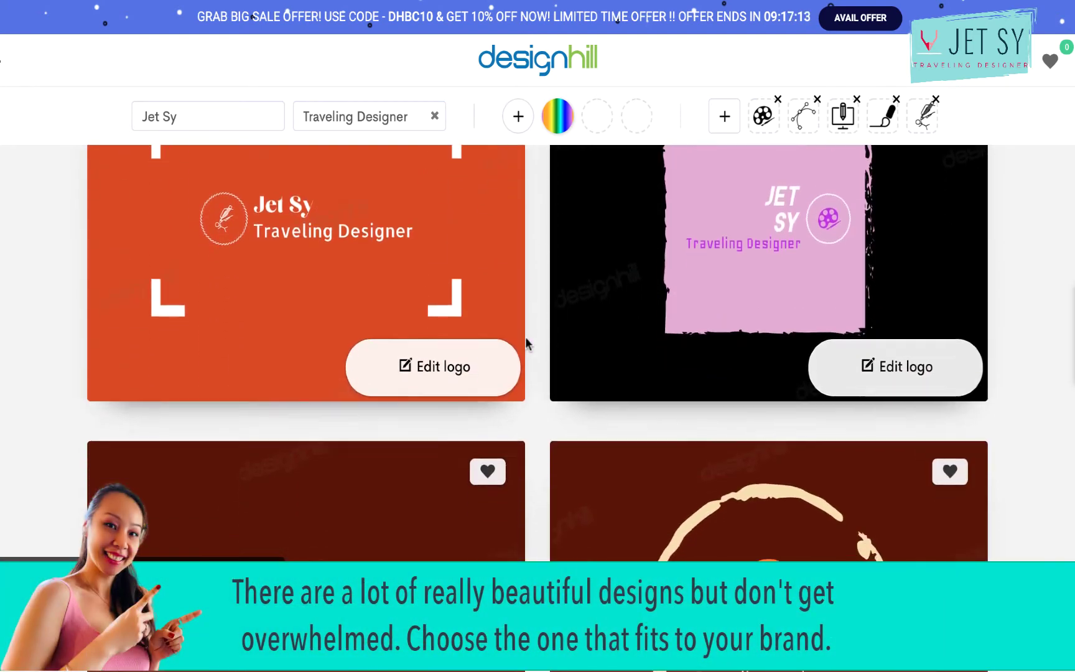
scroll(525, 336, "down", 4)
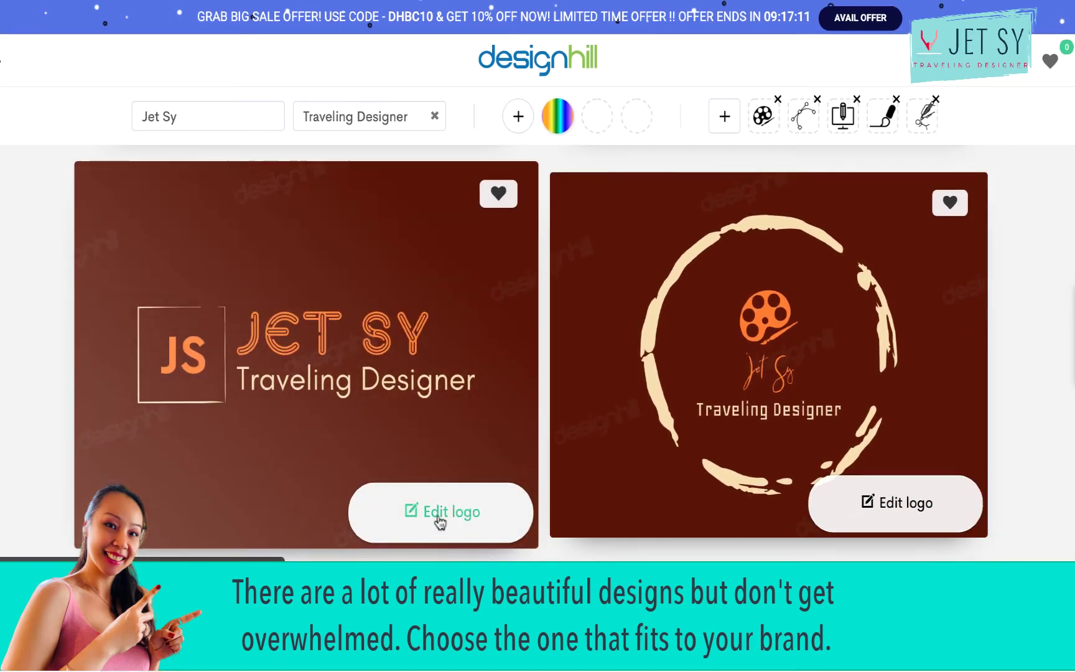
scroll(593, 328, "up", 7)
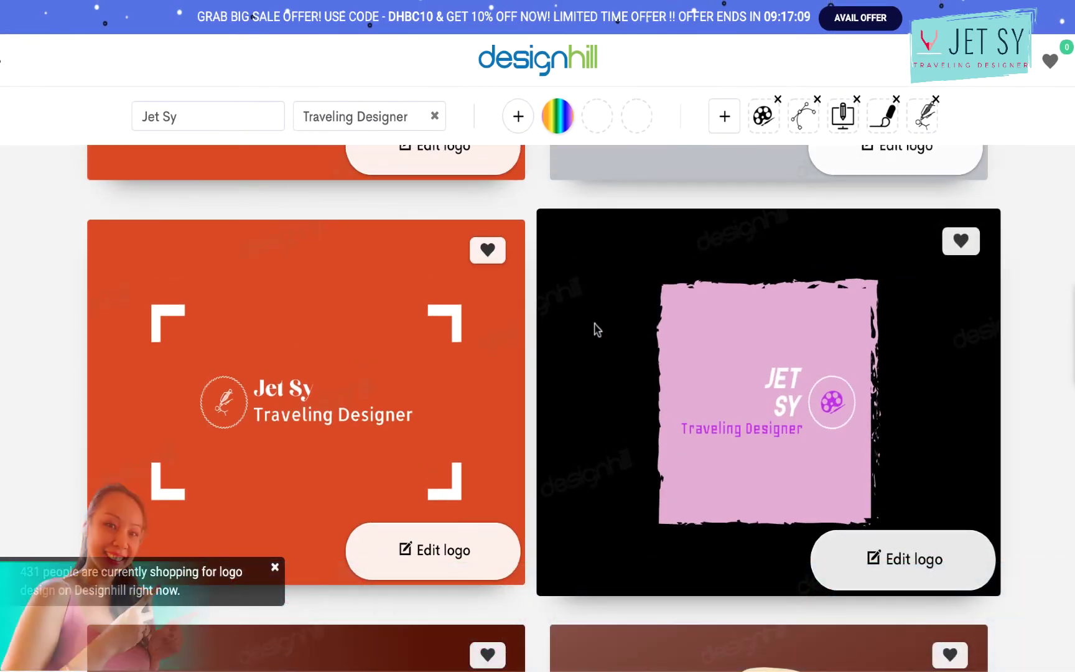
scroll(593, 329, "up", 4)
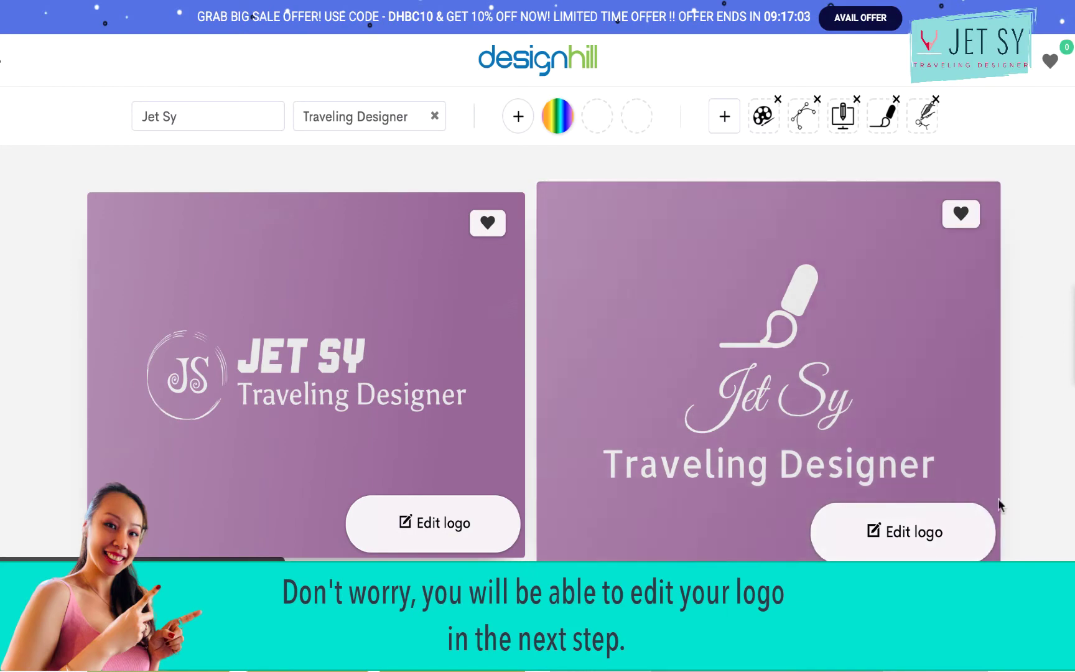
Open the purple logo with the paintbrush above the script company name for editing.
left_click(911, 541)
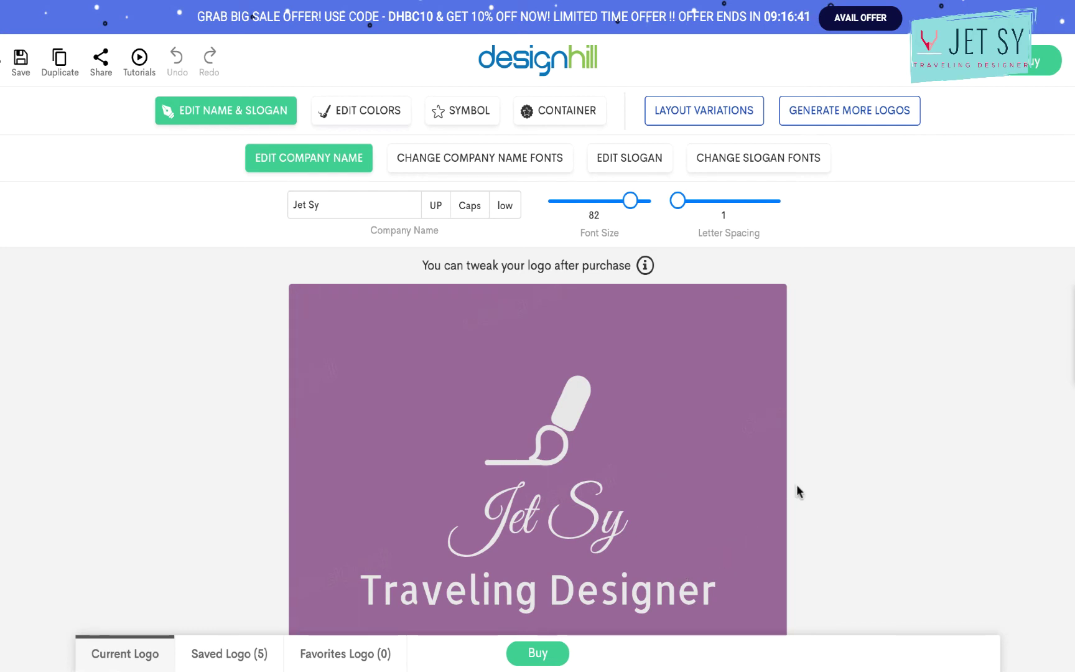
scroll(798, 491, "down", 1)
scroll(796, 484, "down", 1)
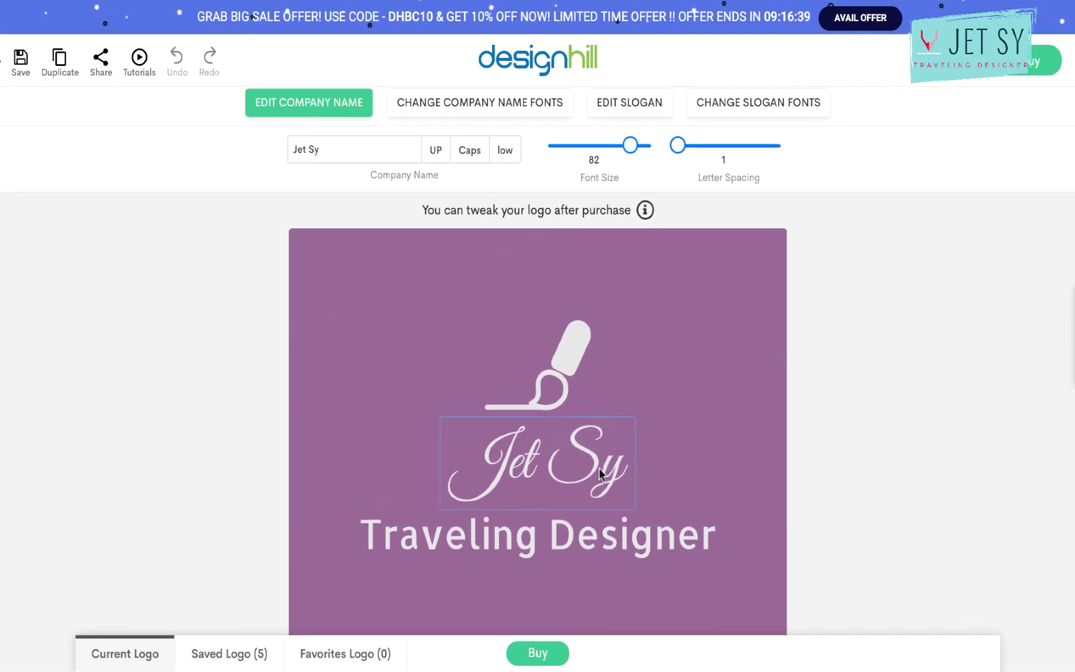
scroll(600, 474, "up", 1)
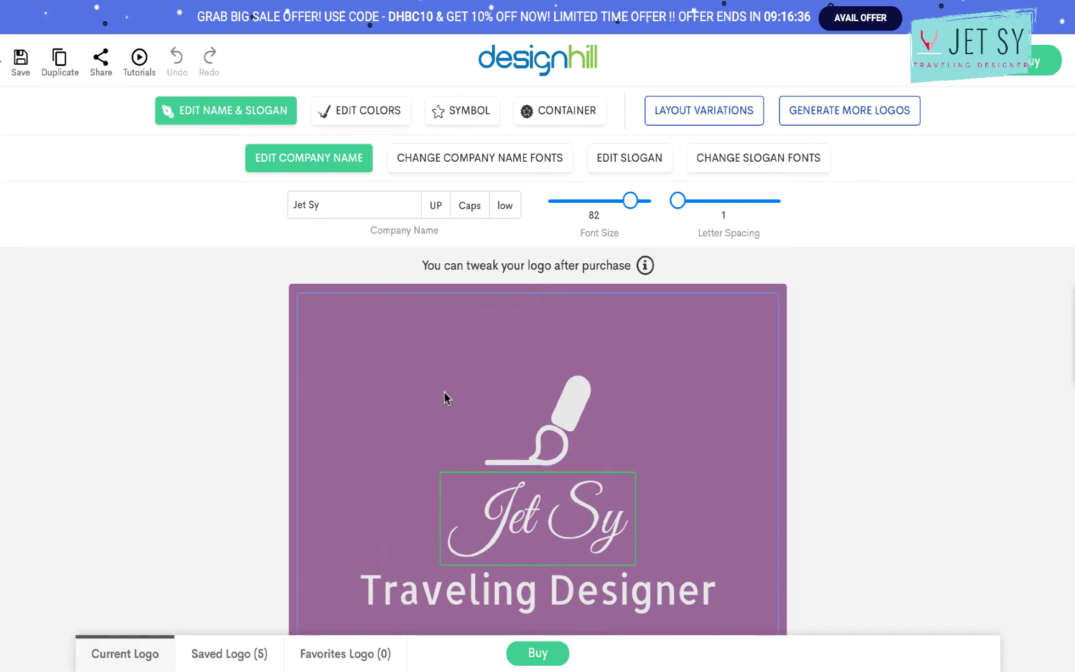
Change the company name's font to the chunky rounded variation with thick, soft letters.
left_click(545, 163)
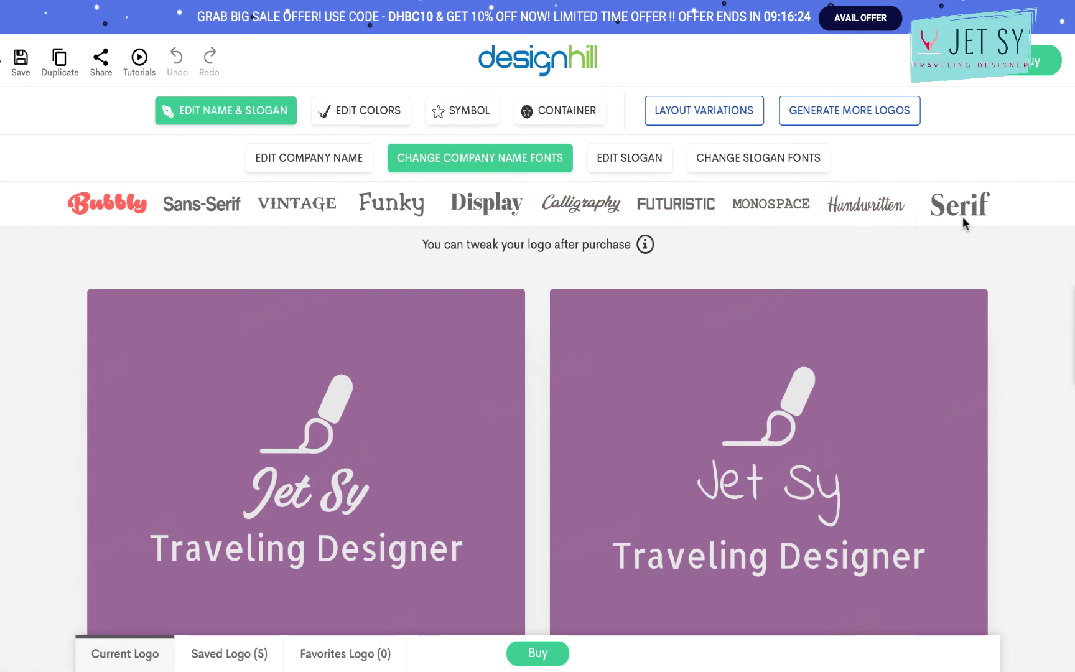
scroll(902, 240, "down", 5)
scroll(903, 244, "down", 5)
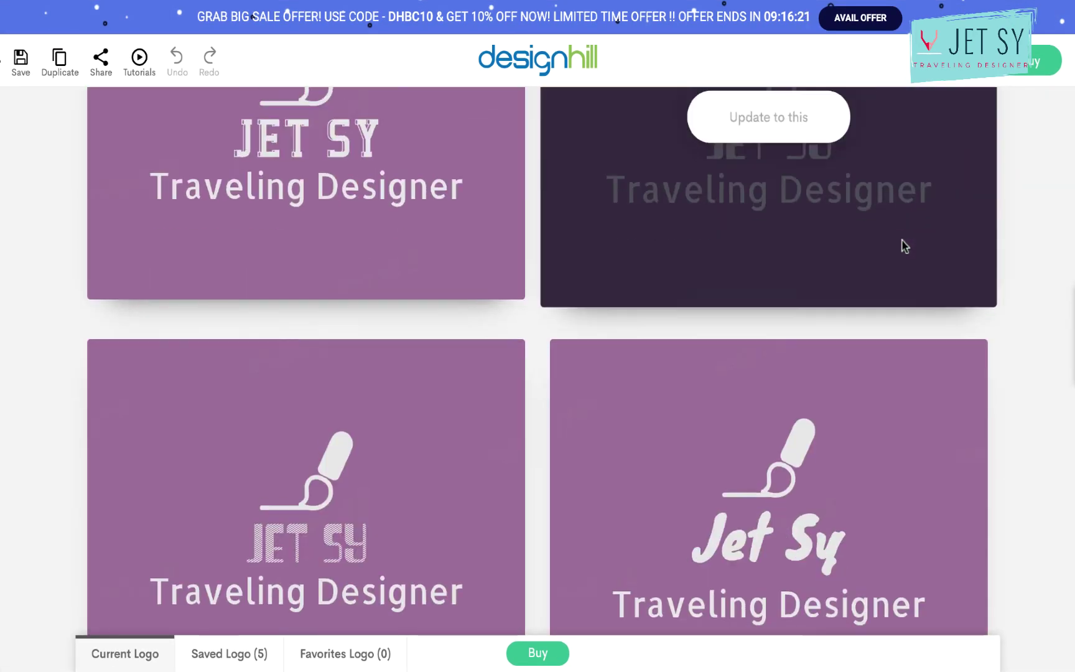
scroll(559, 538, "down", 10)
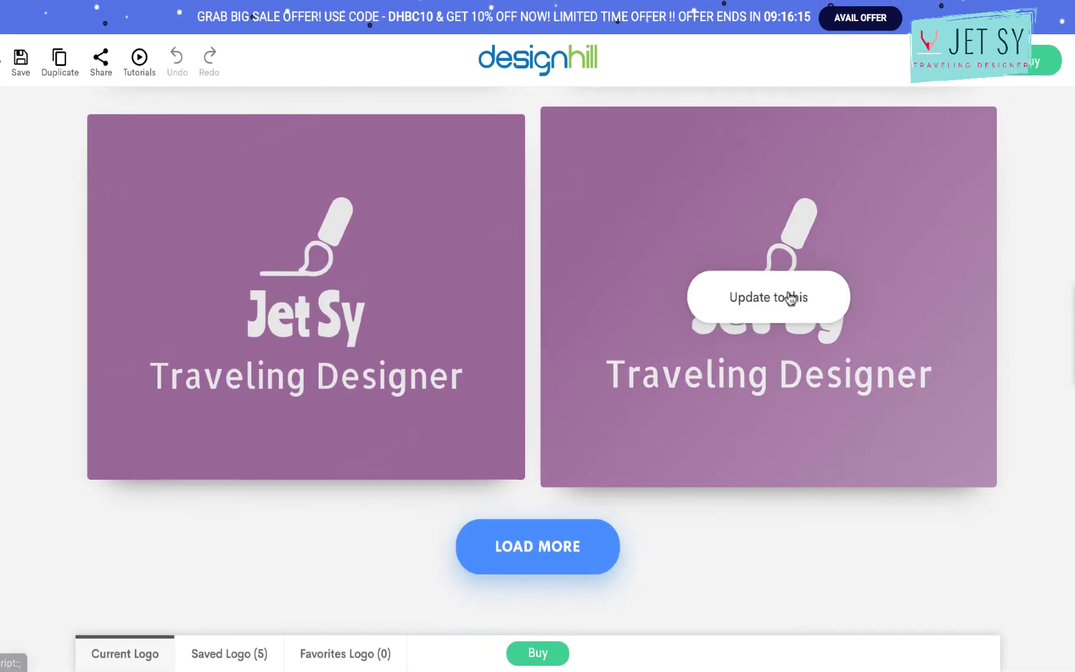
mouse_move(784, 297)
left_click(801, 301)
Set the slogan in uppercase with font size 25, letter spacing 5 and text distance 2.
left_click(571, 594)
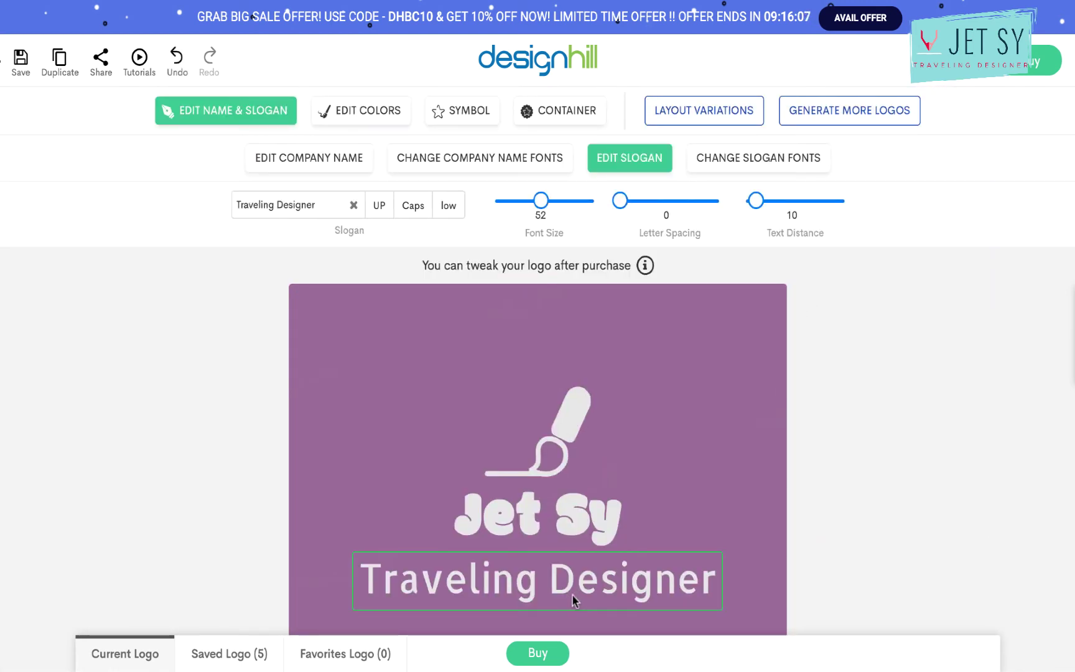
left_click(387, 211)
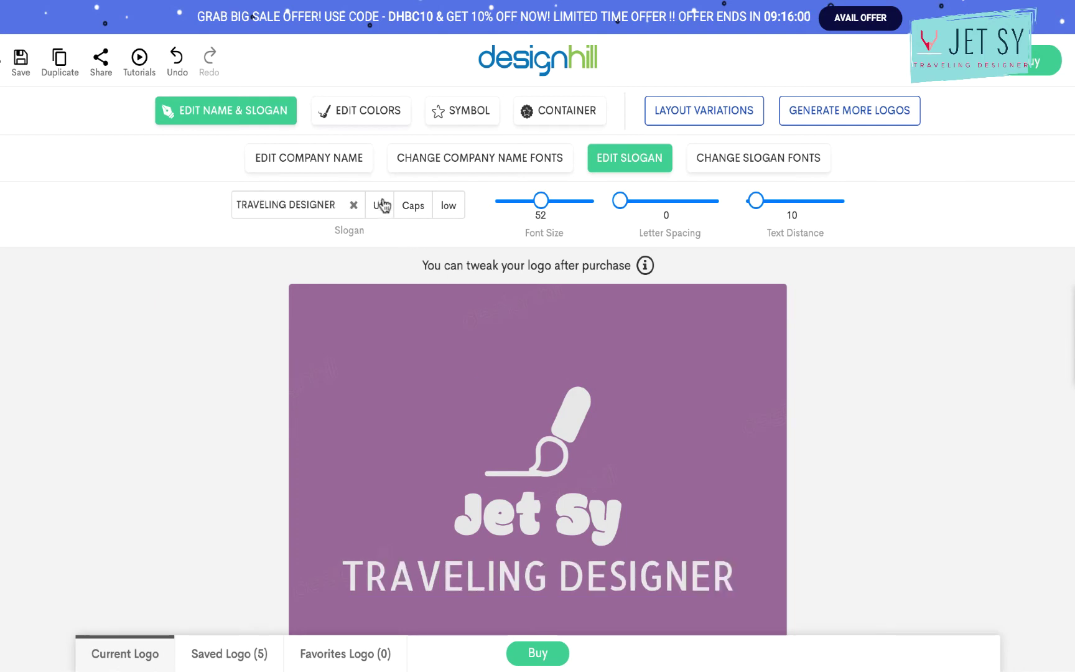
left_click(410, 588)
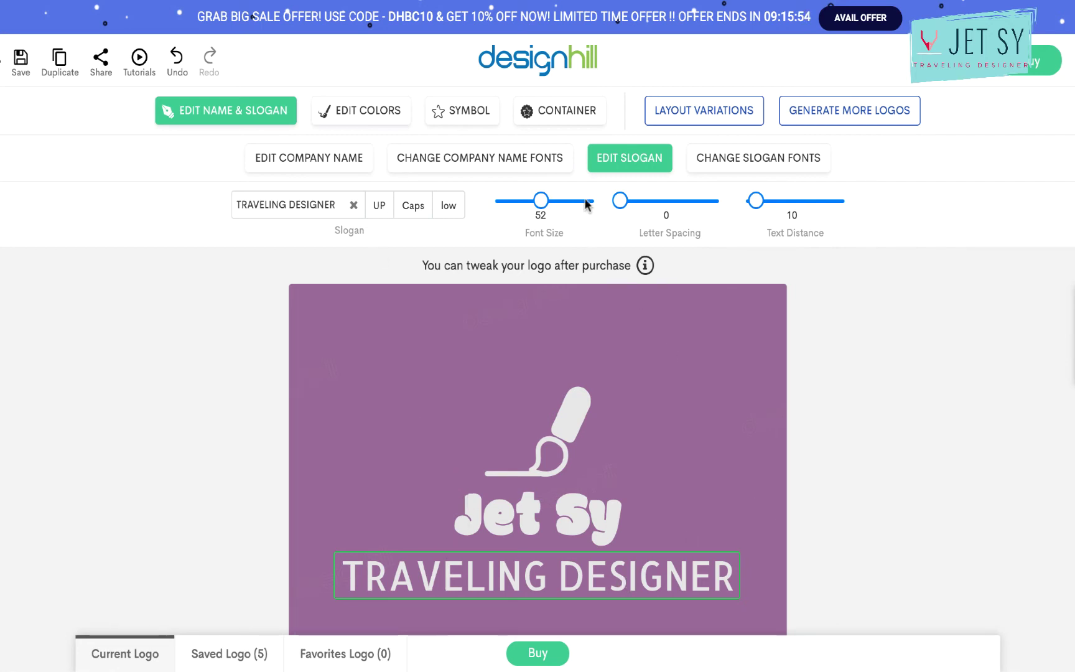
left_click_drag(540, 201, 511, 204)
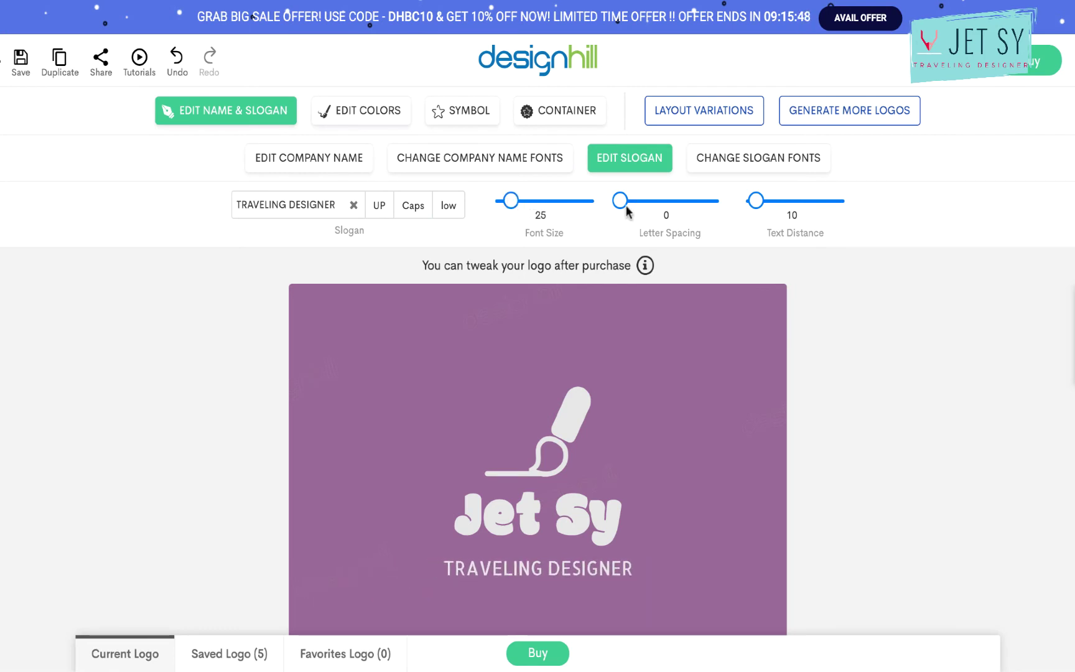
left_click_drag(621, 200, 629, 205)
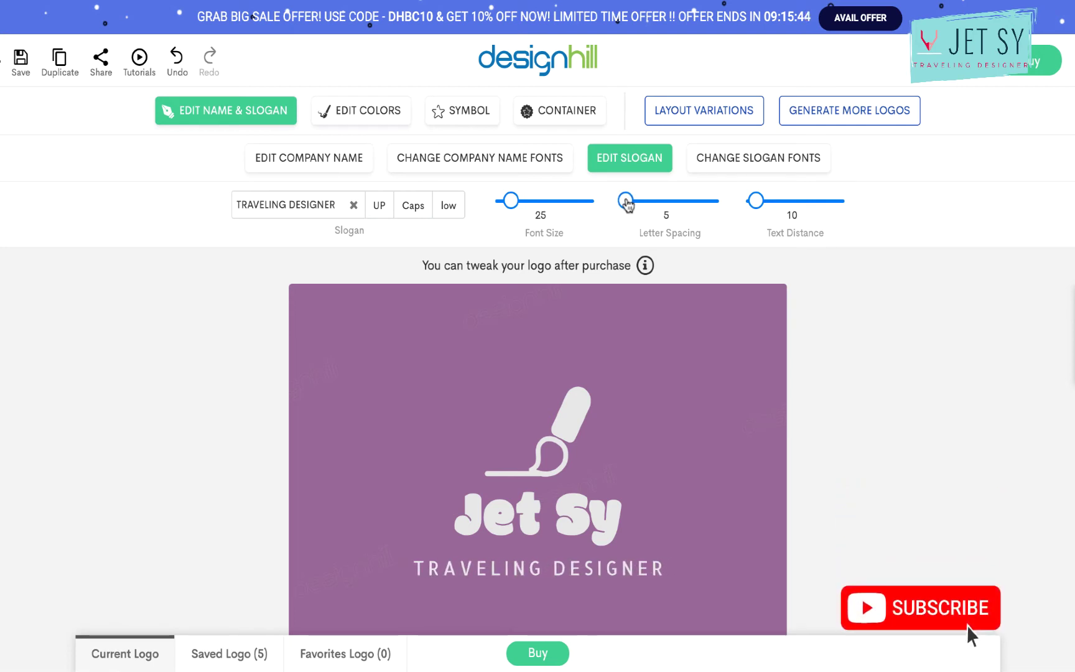
left_click_drag(757, 204, 751, 211)
scroll(877, 479, "down", 2)
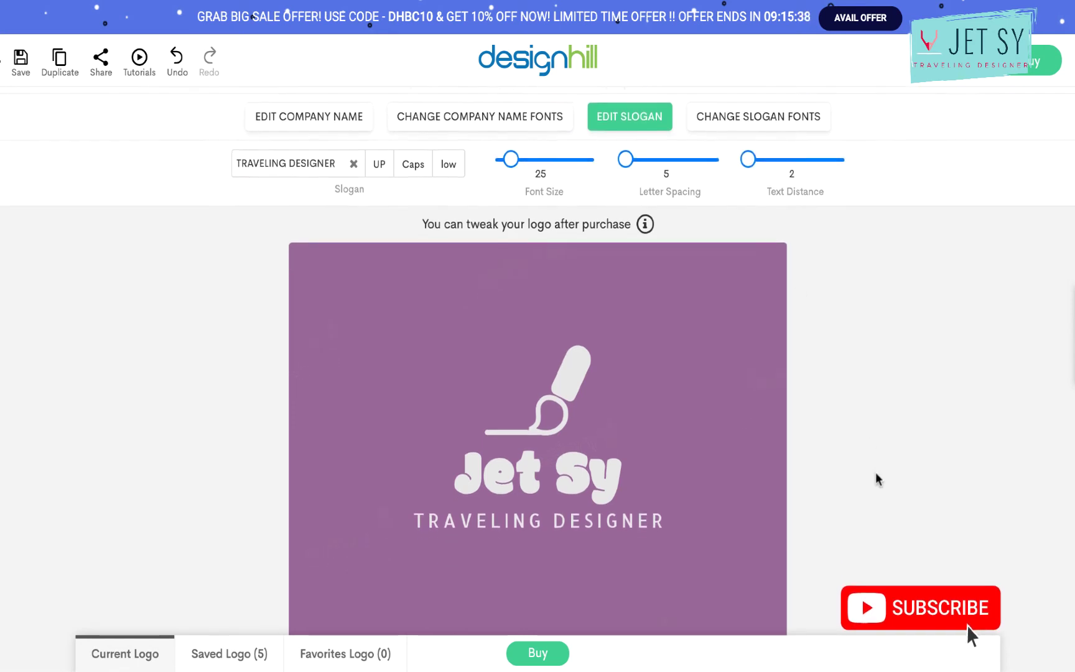
scroll(877, 478, "up", 1)
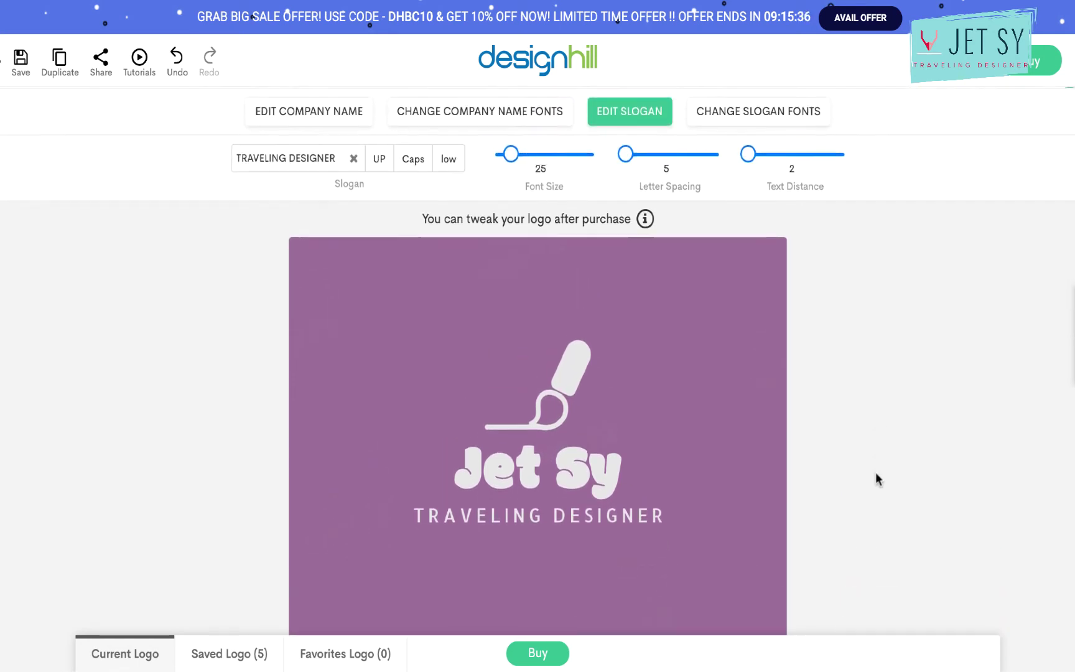
scroll(877, 479, "down", 1)
scroll(876, 479, "up", 2)
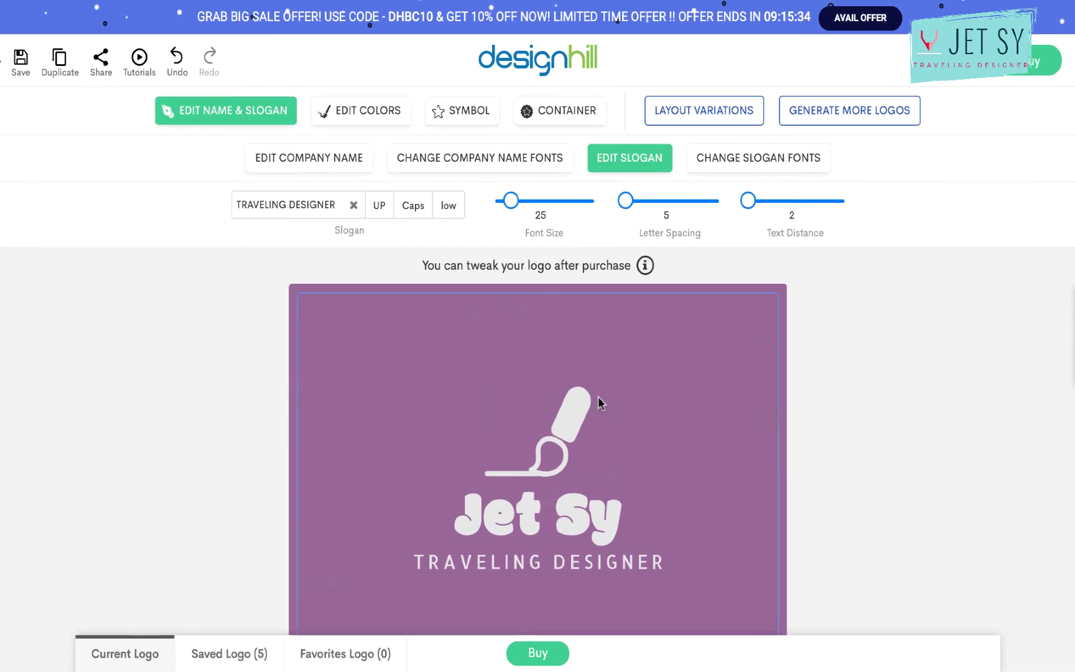
Try the paintbrush symbol on the left, right and below the company name, and settle on the right-hand placement.
left_click(554, 423)
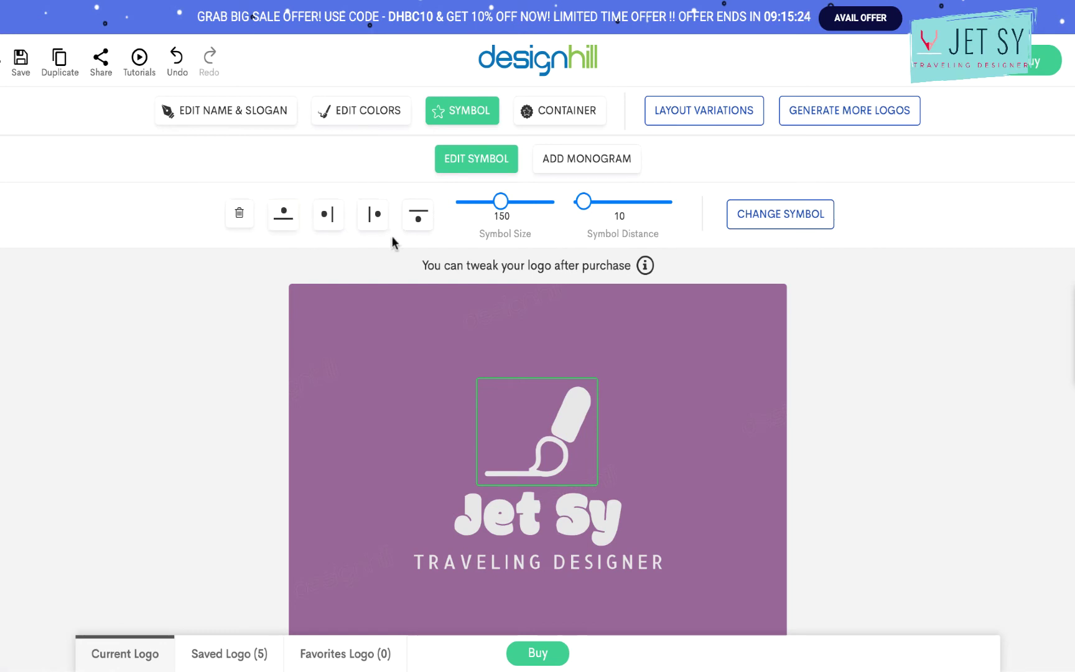
left_click(328, 218)
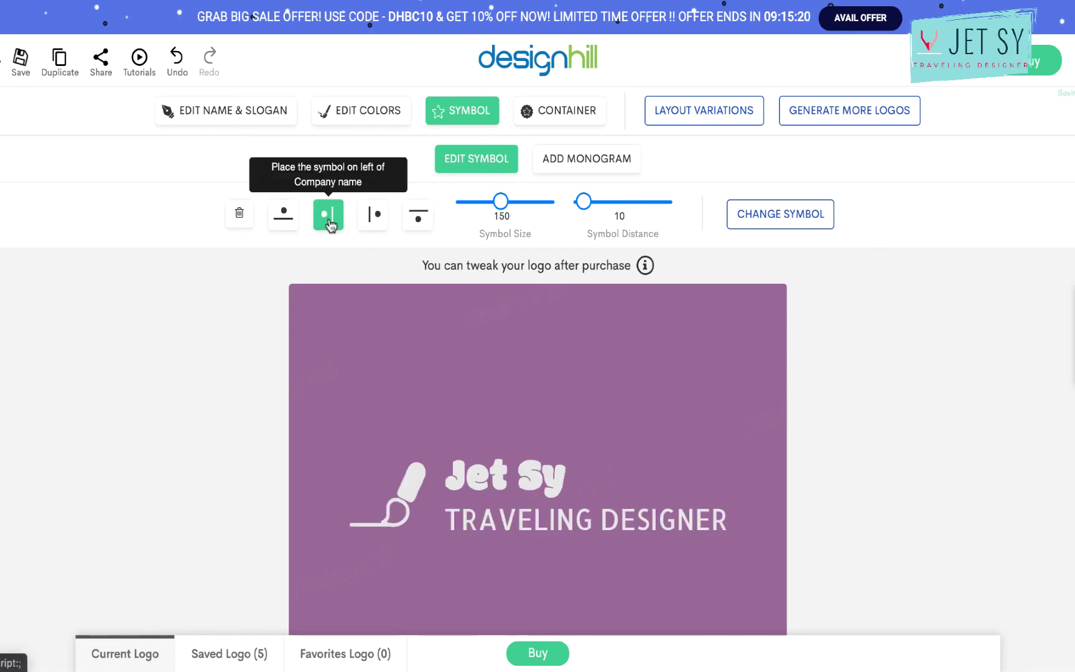
left_click(380, 222)
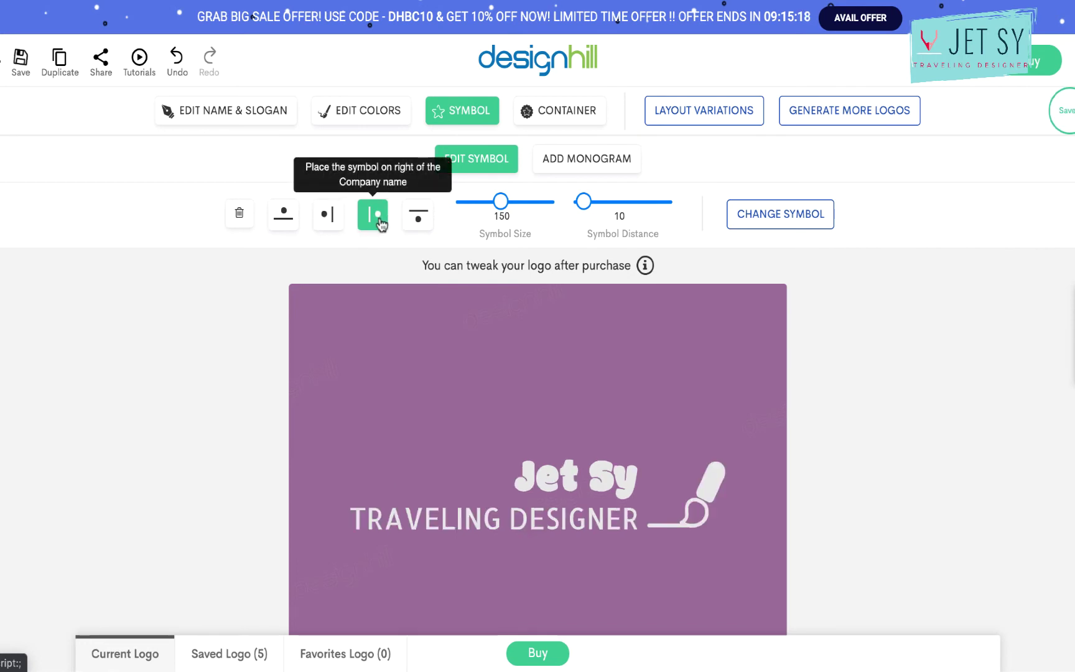
left_click(423, 225)
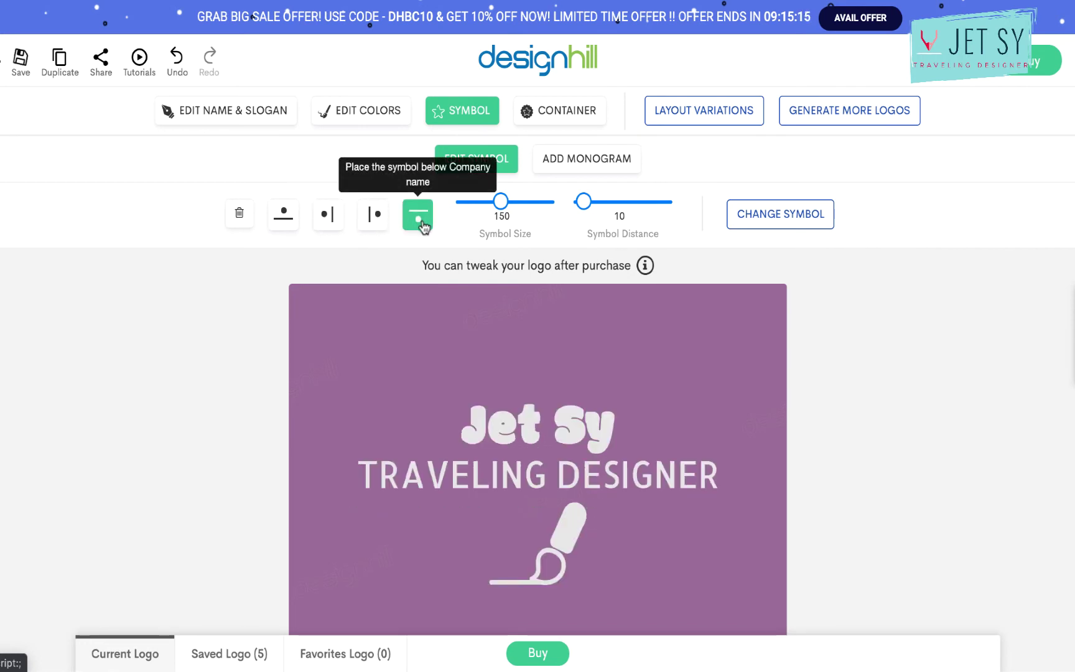
left_click(372, 225)
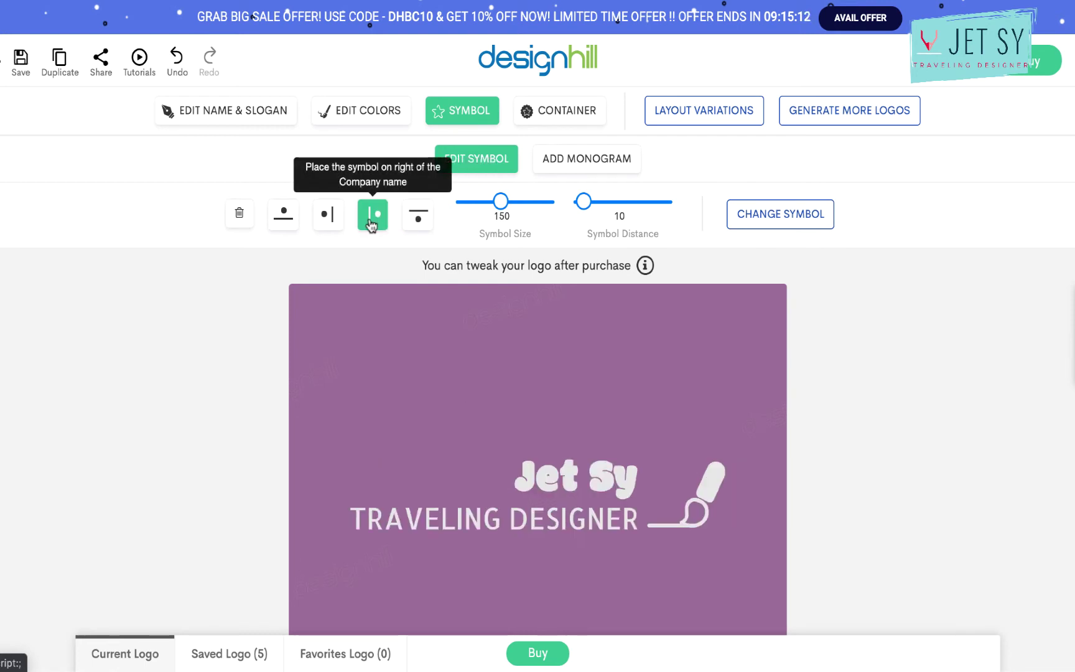
Set the slogan's font size to 32, letter spacing to 4 and text distance to 0.
left_click(516, 504)
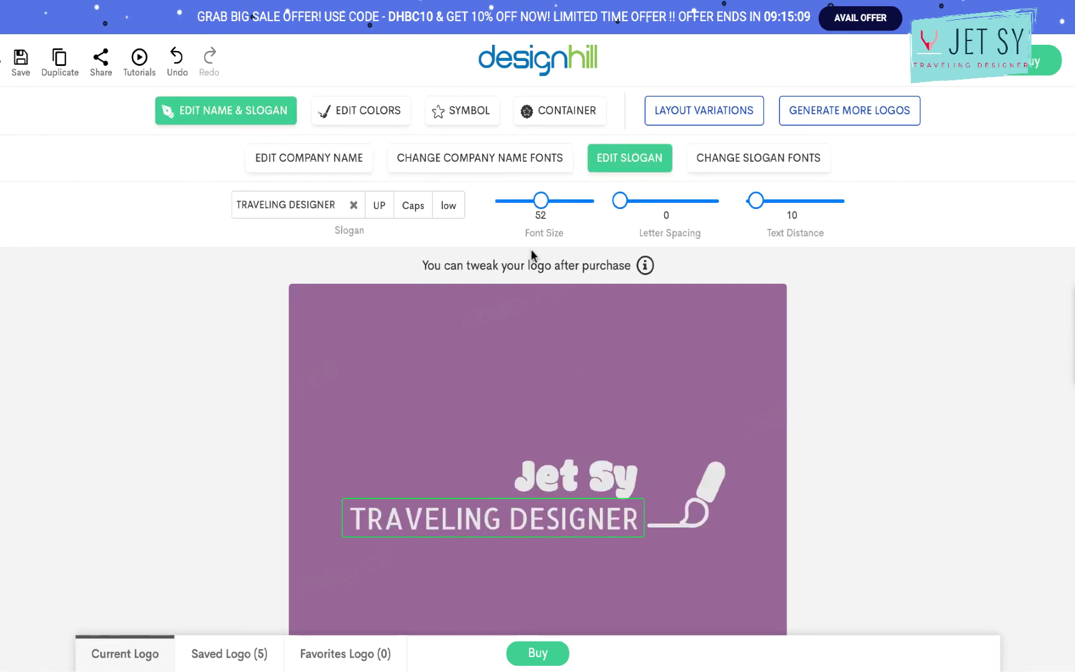
left_click_drag(547, 207, 521, 206)
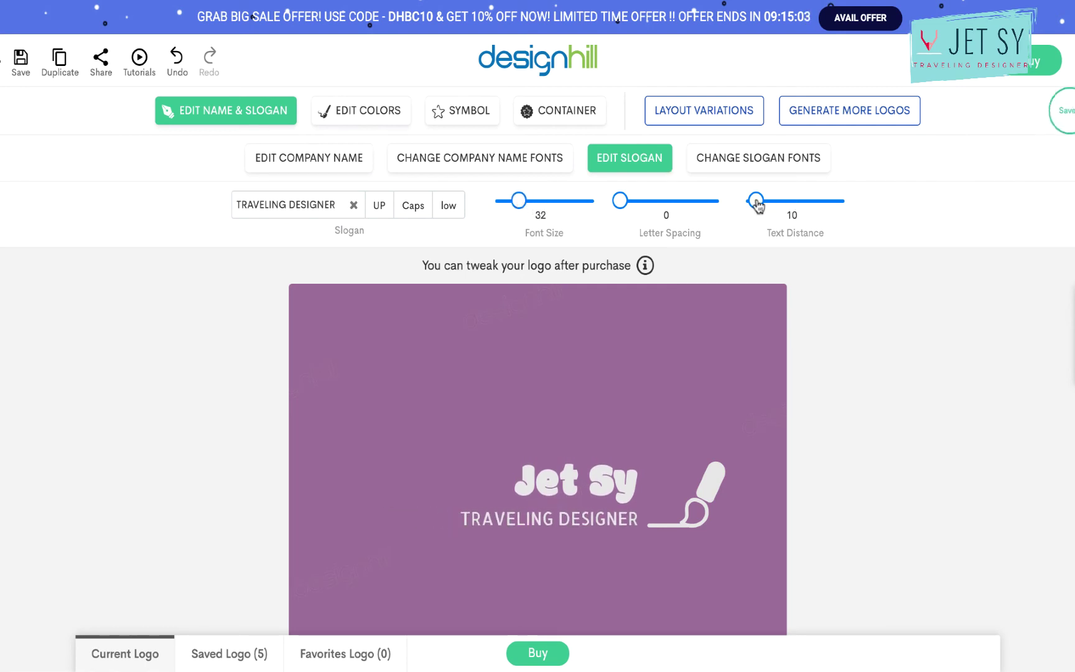
left_click_drag(756, 200, 759, 200)
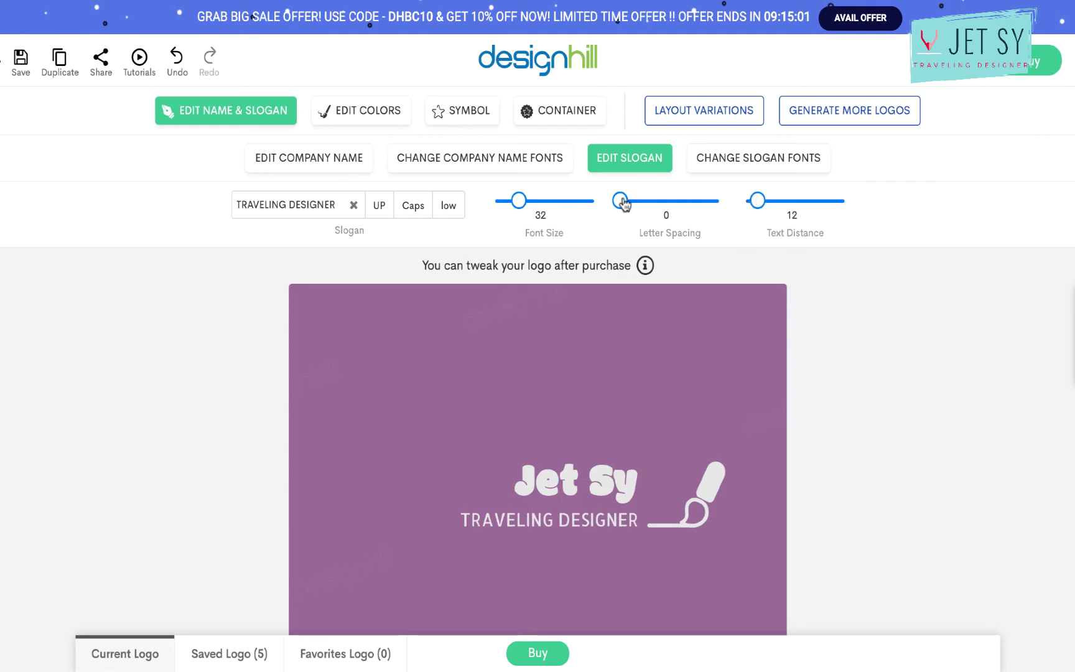
left_click_drag(620, 202, 625, 202)
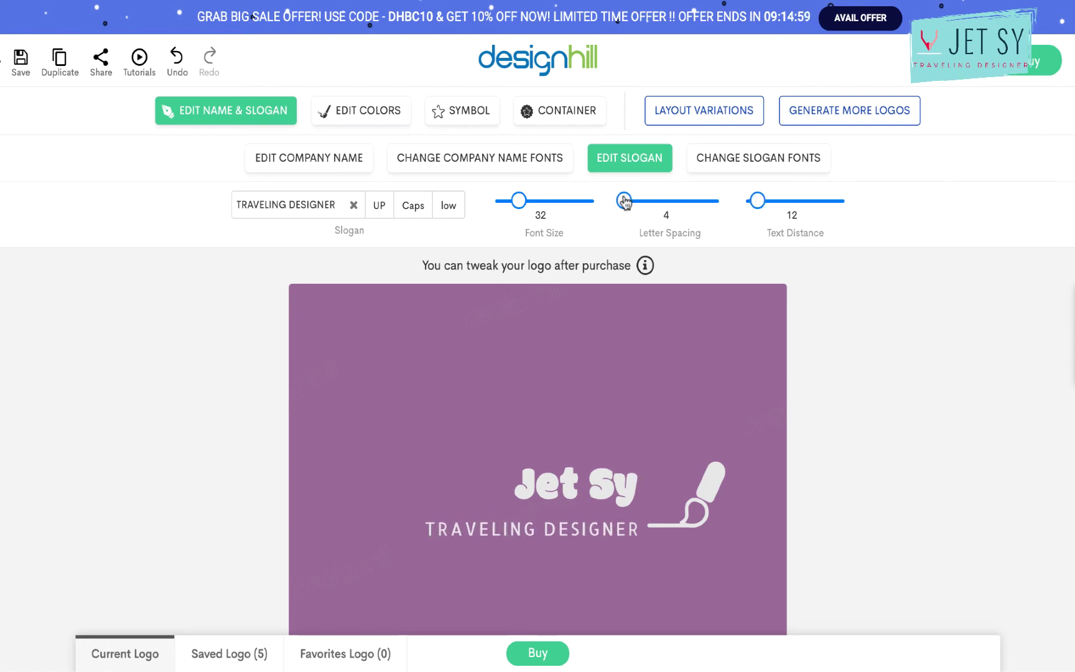
left_click_drag(757, 199, 747, 204)
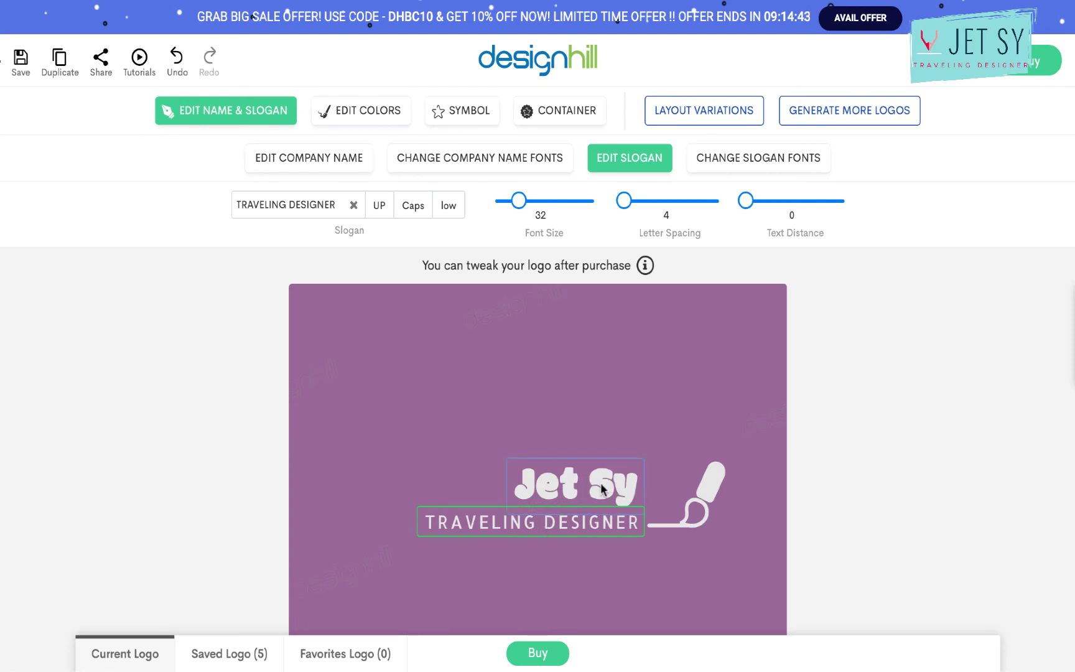
Examine the background's custom colour options and preview the logo variations with brown (#5f351d) backgrounds.
left_click(612, 499)
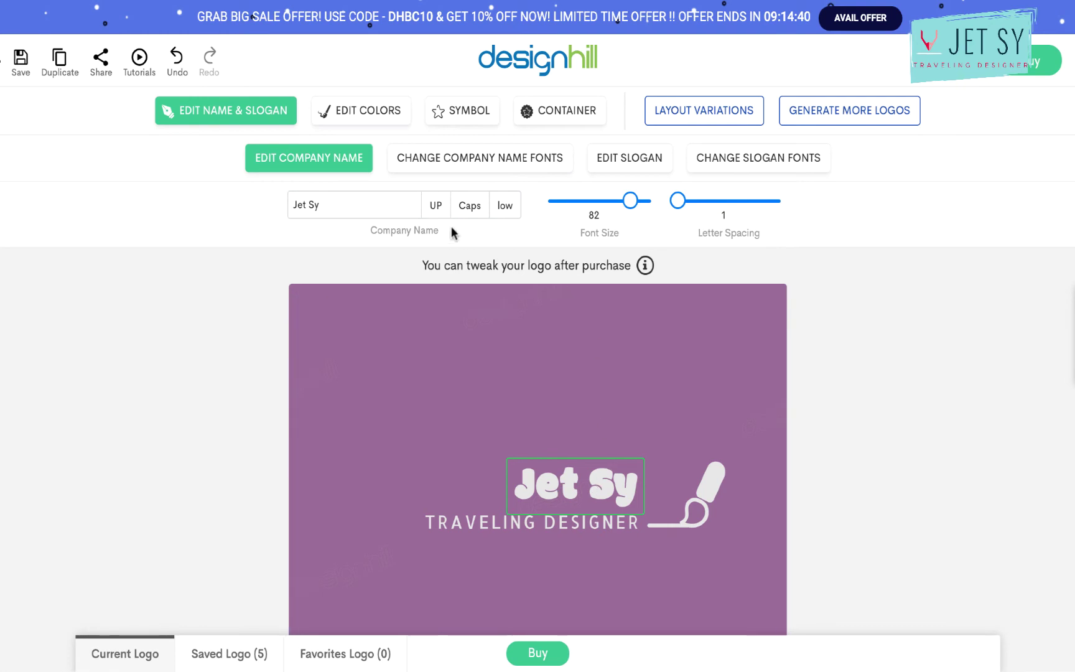
triple_click(376, 96)
left_click(368, 118)
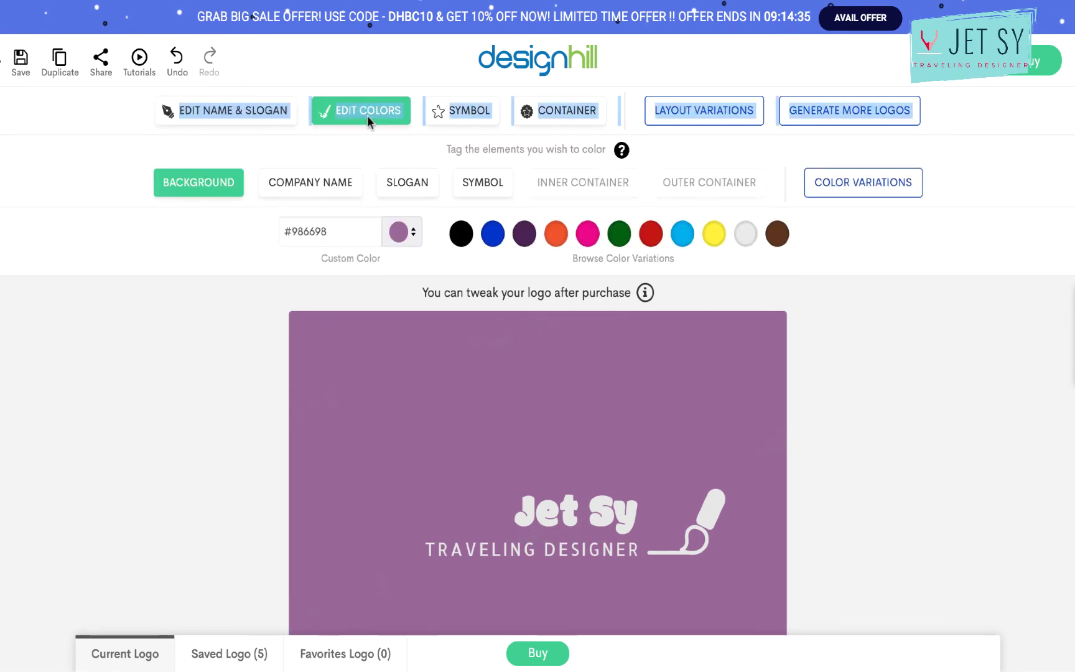
left_click(335, 231)
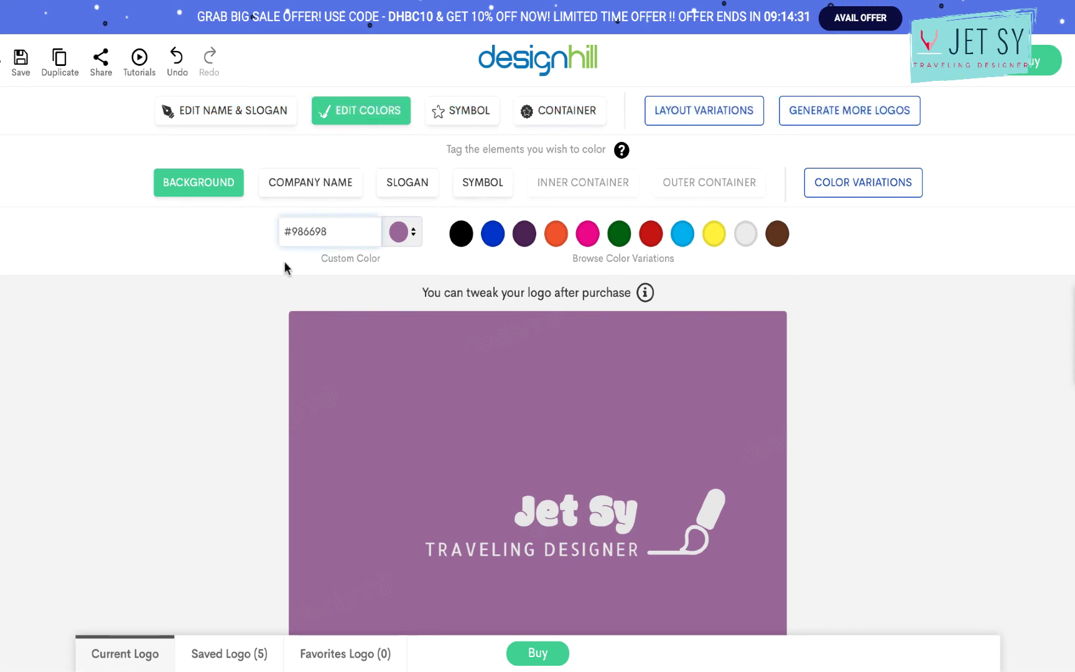
left_click(413, 234)
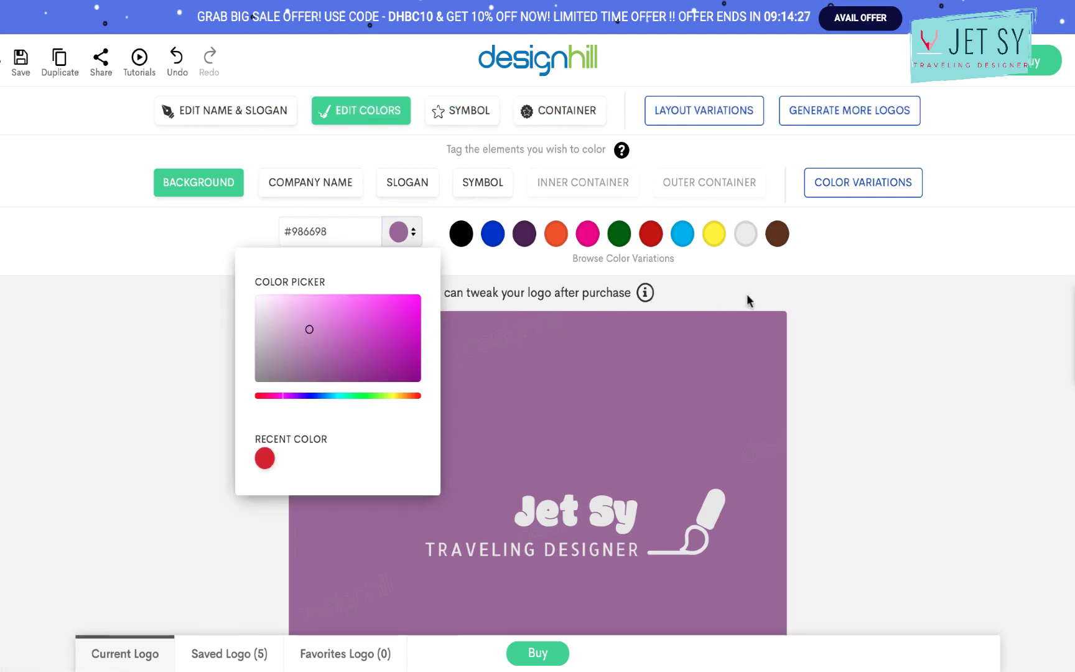
left_click(809, 303)
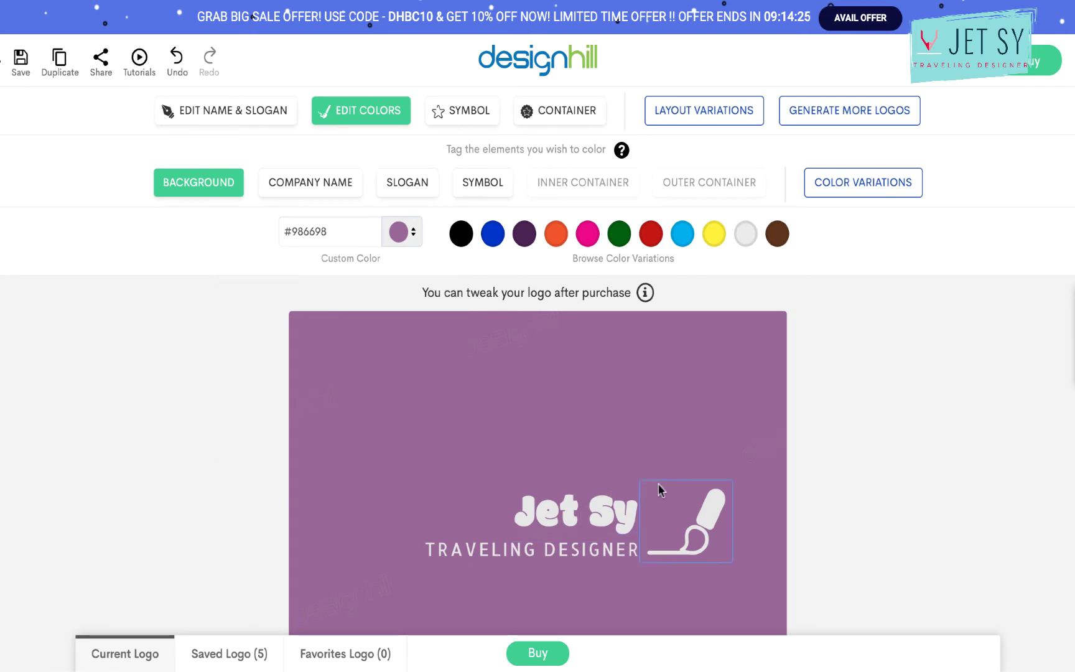
left_click(413, 234)
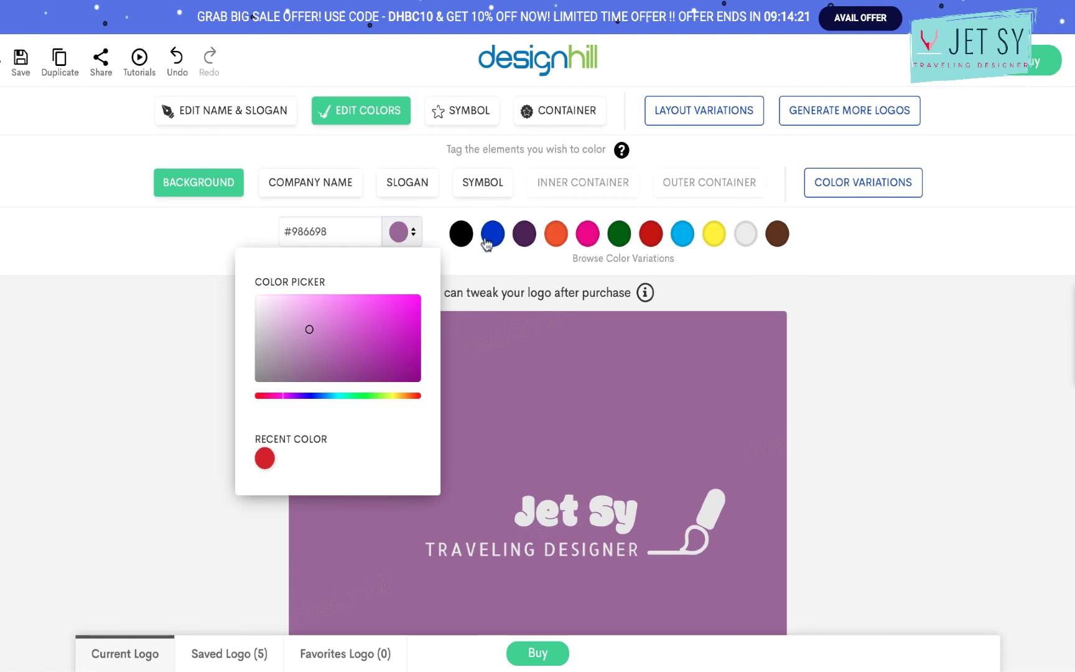
left_click(777, 233)
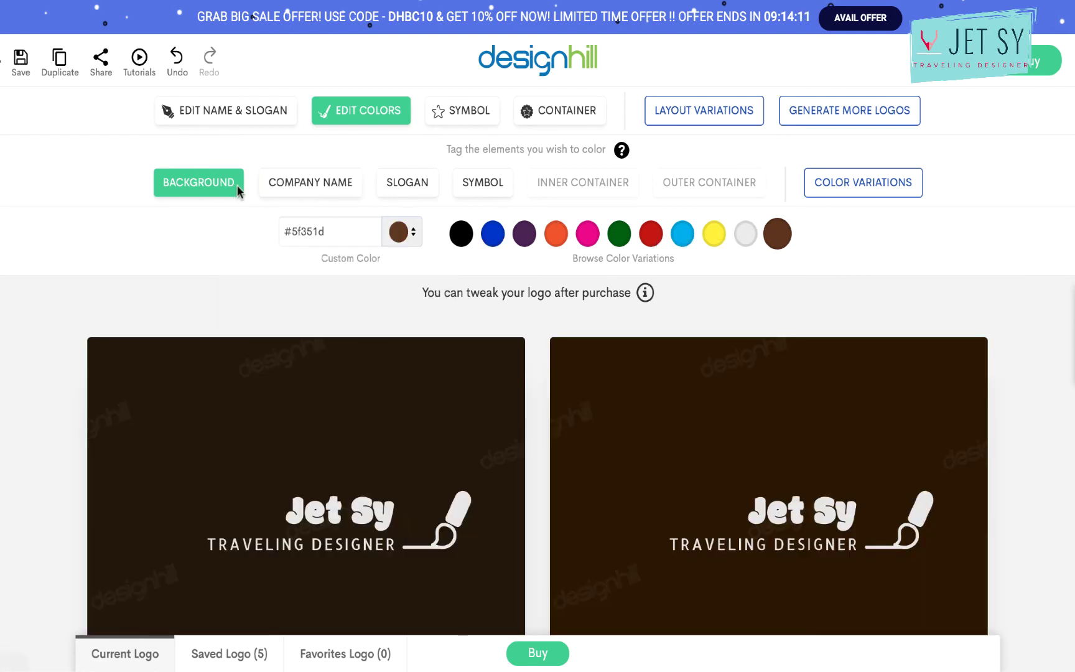
Browse red and light grey colour variations for the company name and update the logo to the pale pink #ffeaea version.
left_click(320, 182)
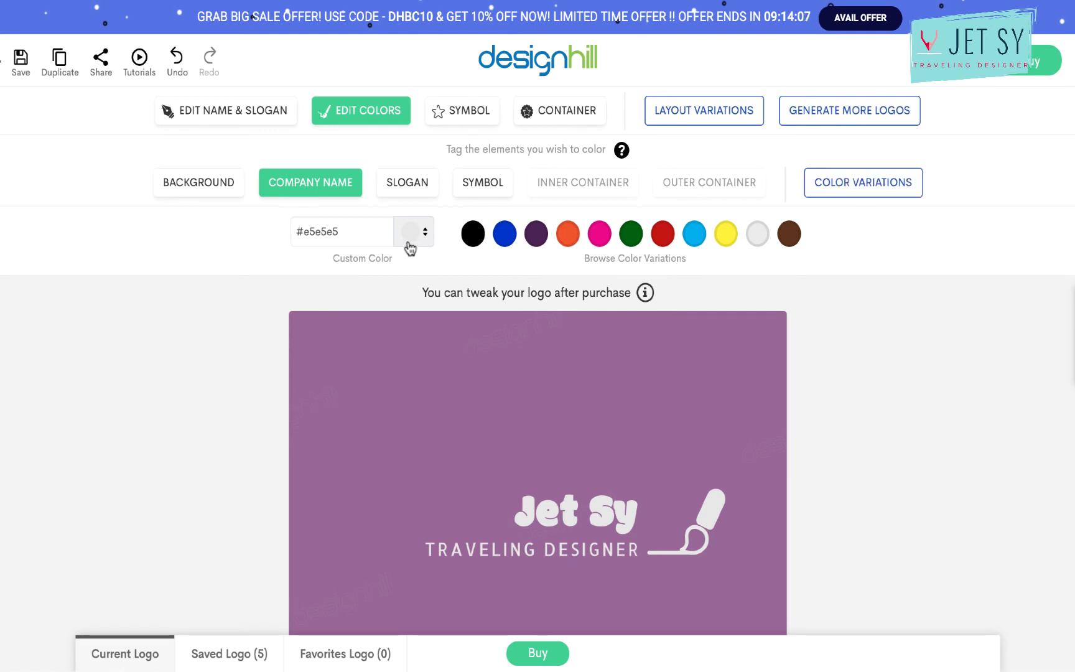
left_click(663, 234)
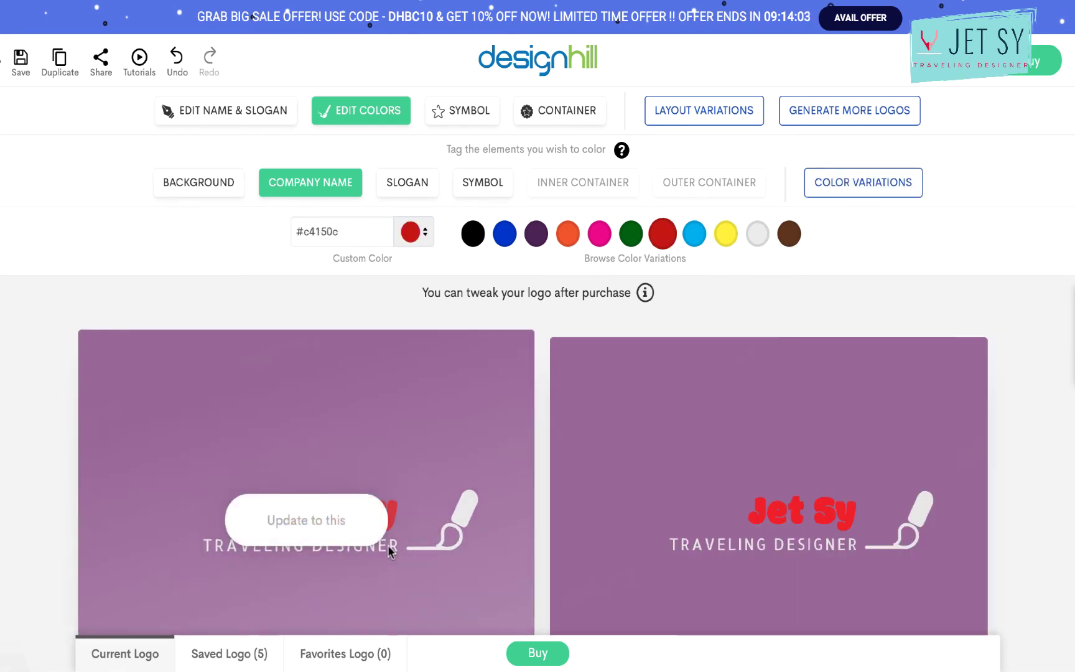
left_click(759, 237)
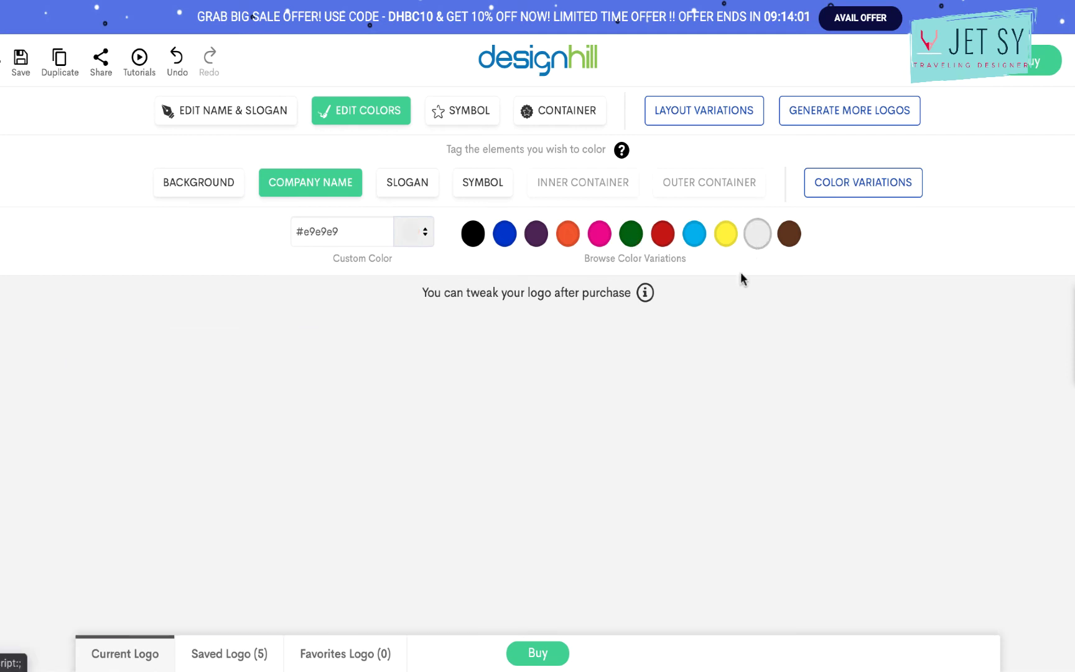
scroll(536, 524, "down", 5)
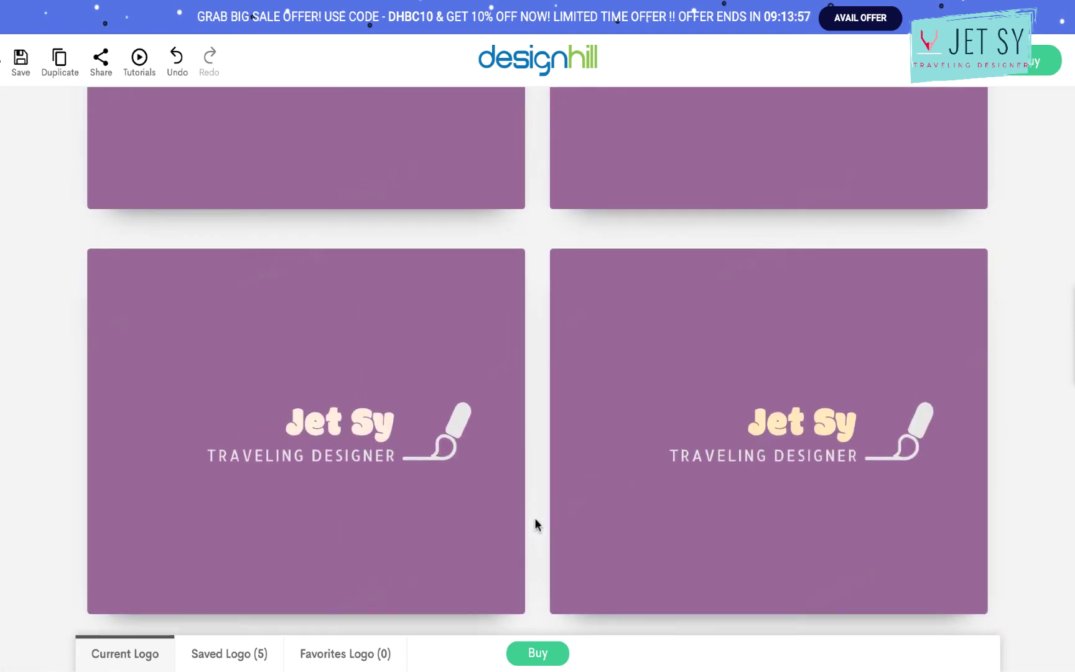
scroll(535, 524, "down", 3)
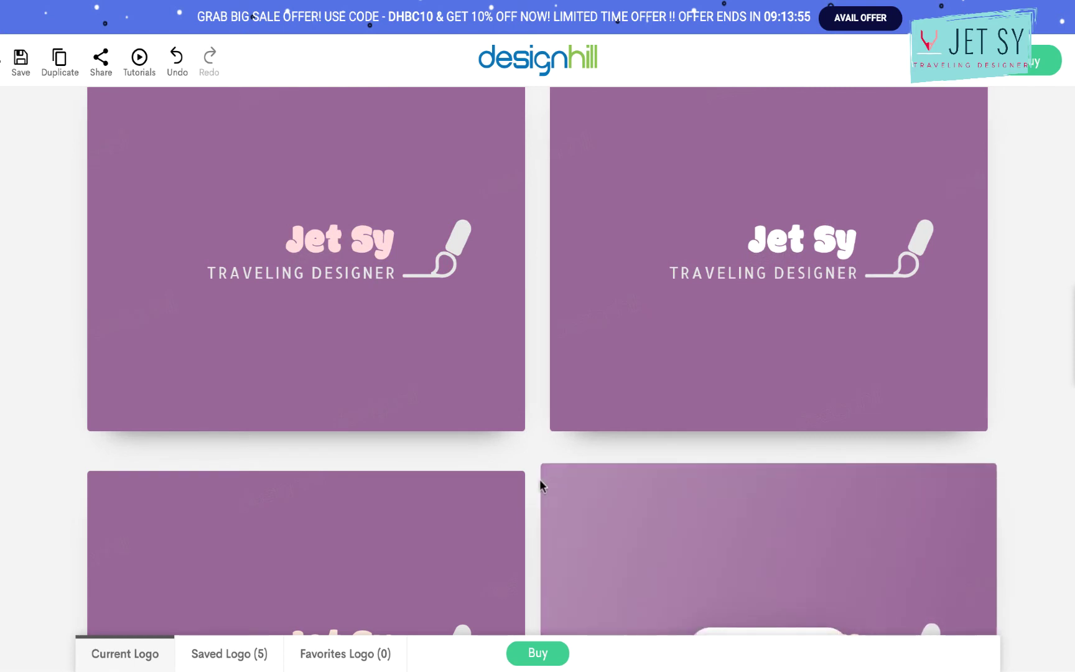
scroll(539, 479, "down", 5)
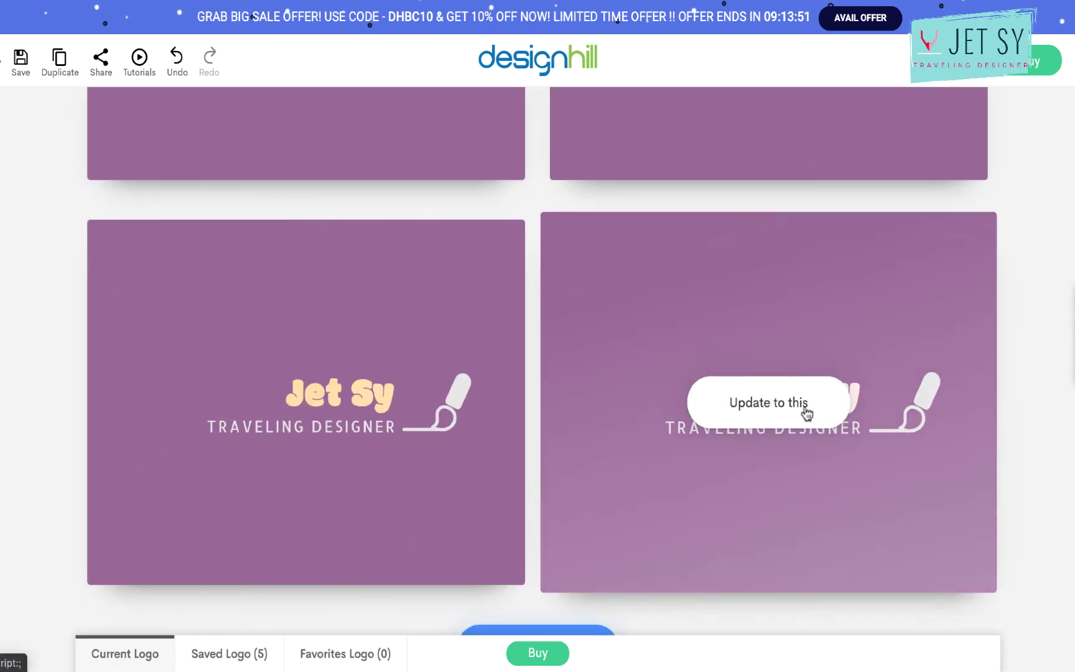
left_click(800, 411)
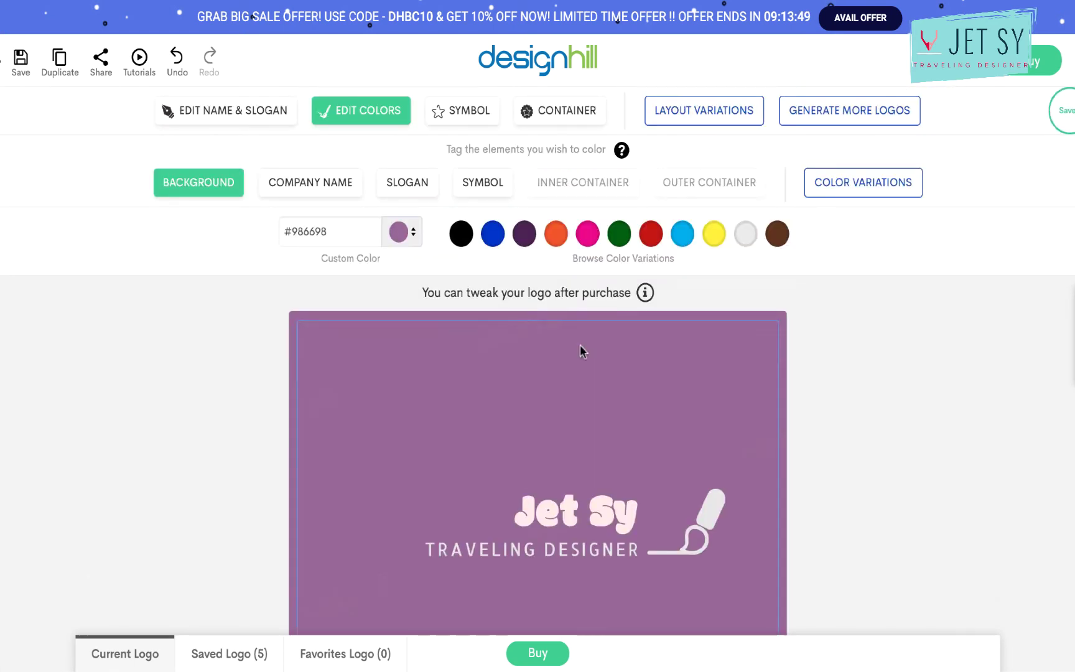
Check the colour settings of the symbol, slogan and background, and the options for adding inner and outer containers.
left_click(703, 530)
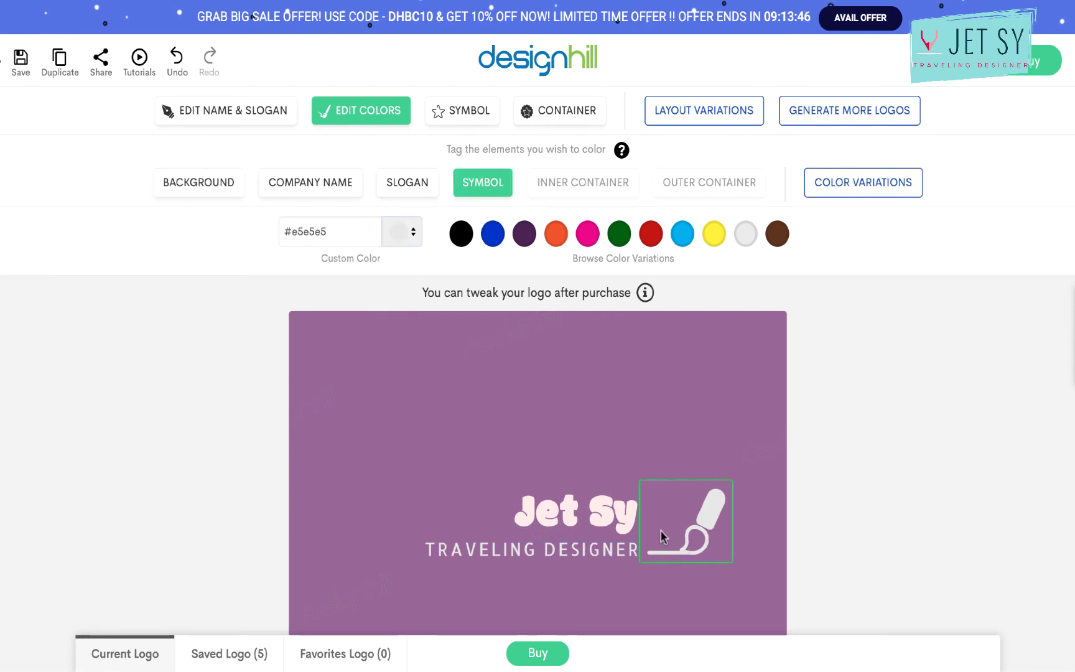
left_click(507, 555)
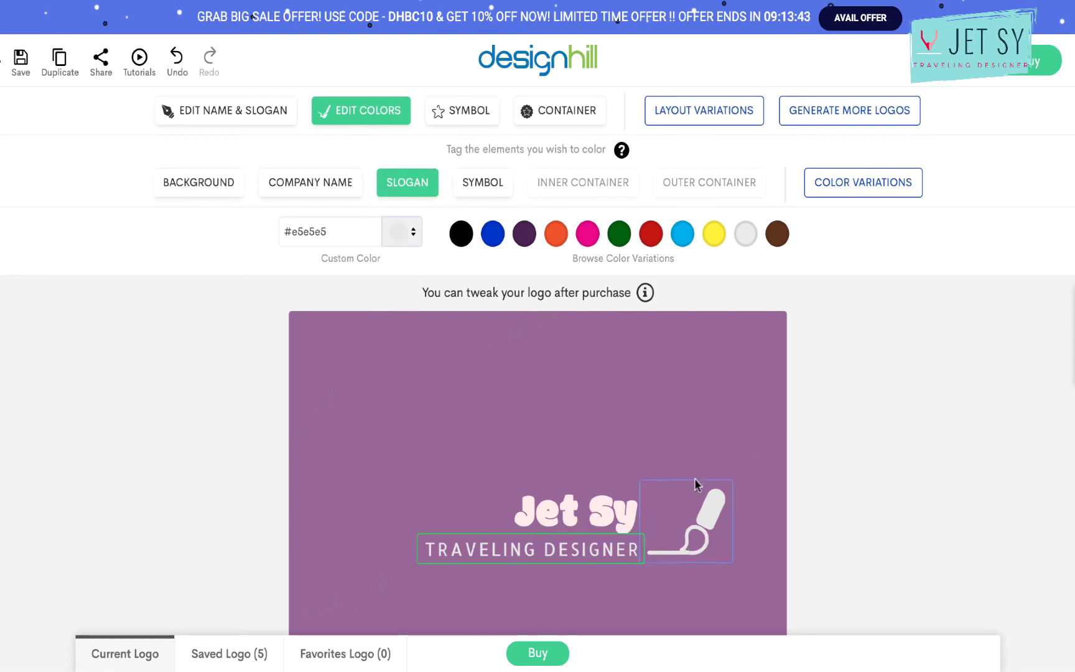
left_click(765, 357)
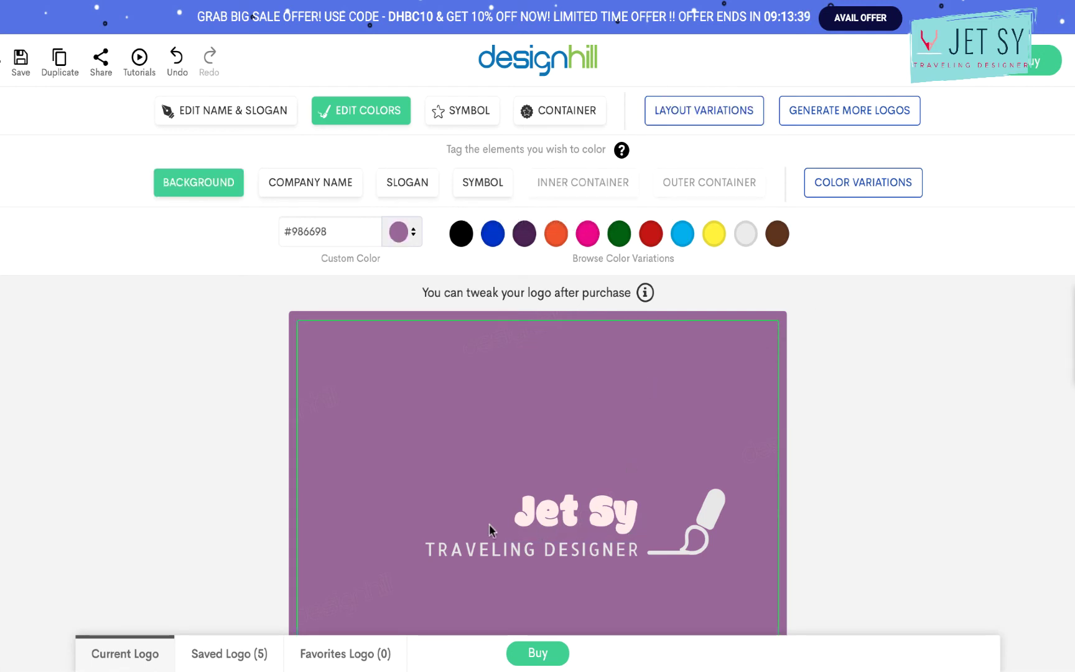
left_click(570, 117)
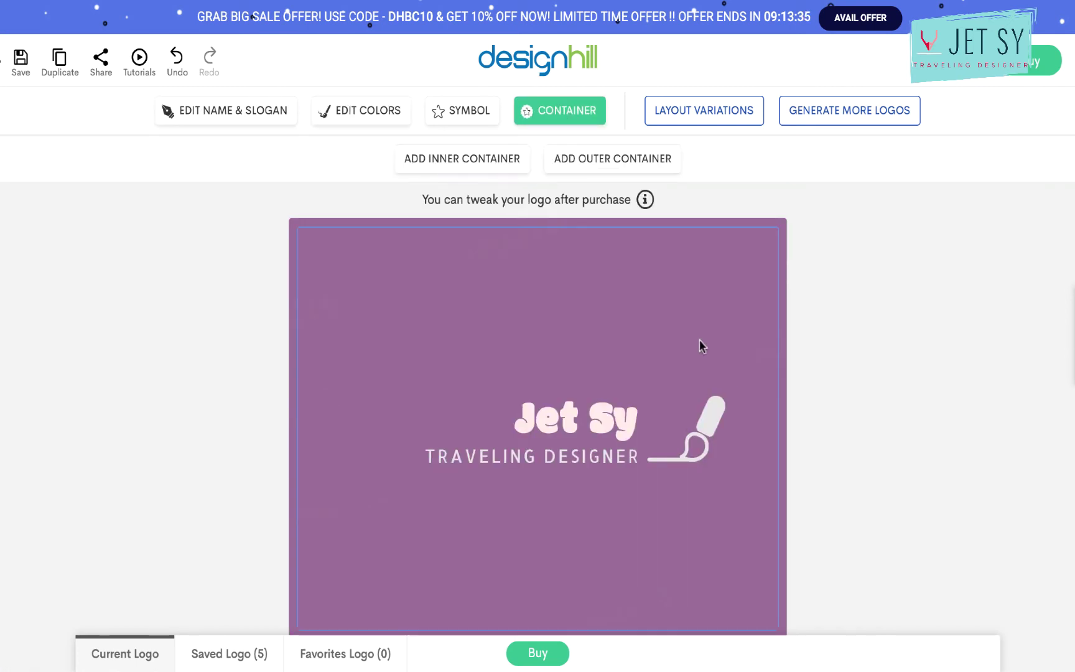
left_click(624, 306)
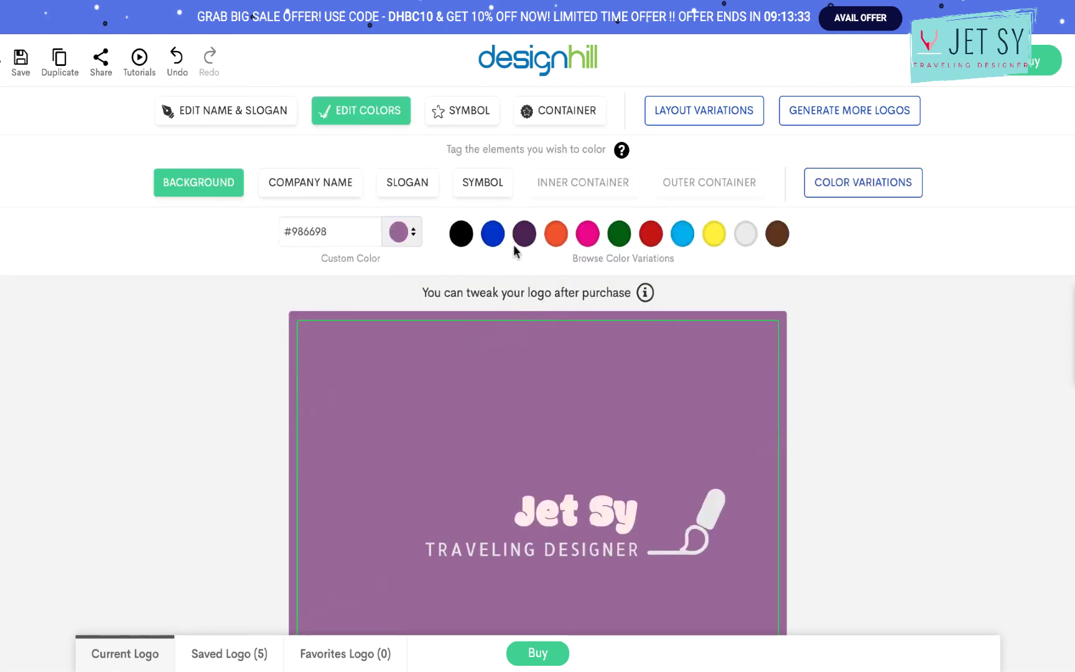
left_click(567, 111)
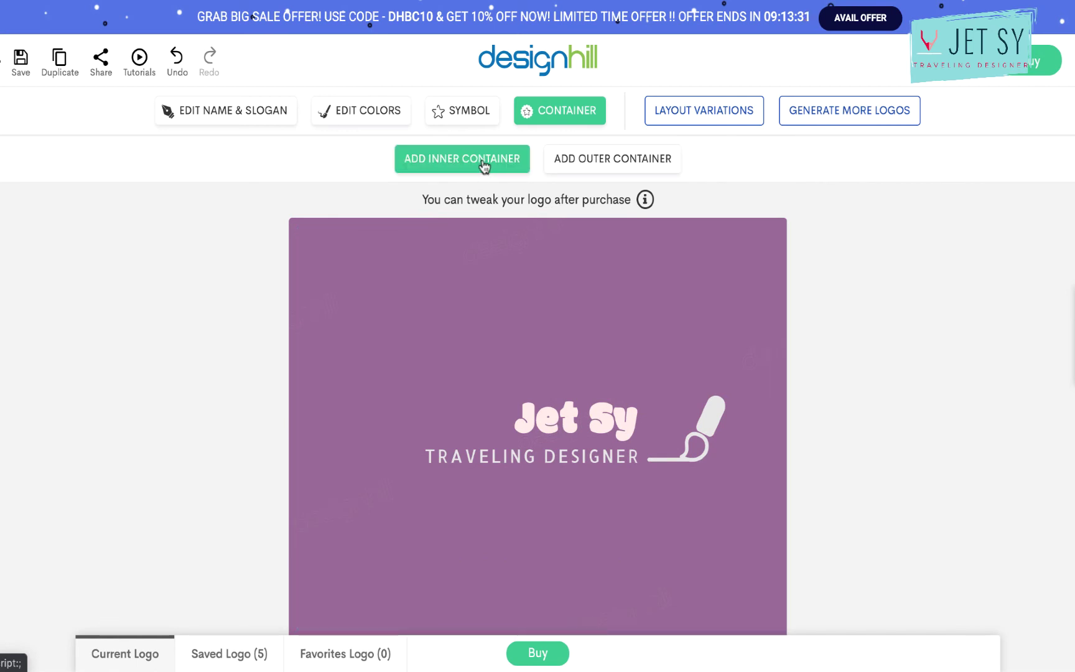
left_click(608, 161)
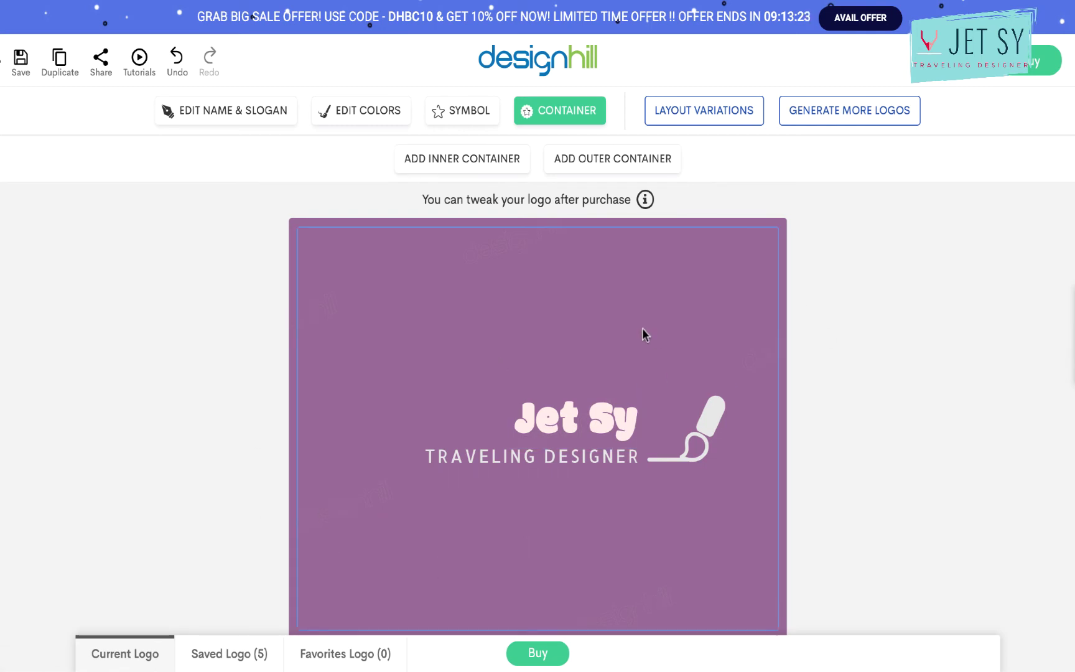
Review the company name settings and examine the logo's mockups on business cards, clothing, signage and packaging, plus its colour palette and package contents.
left_click(167, 111)
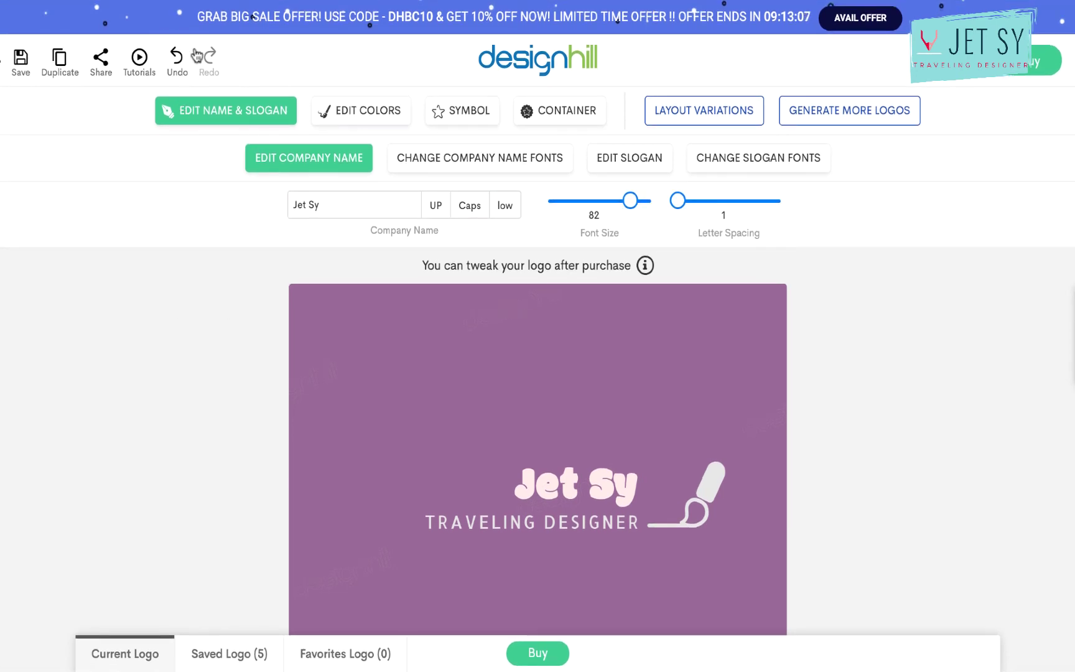
scroll(181, 291, "down", 1)
scroll(180, 291, "down", 3)
scroll(180, 292, "up", 2)
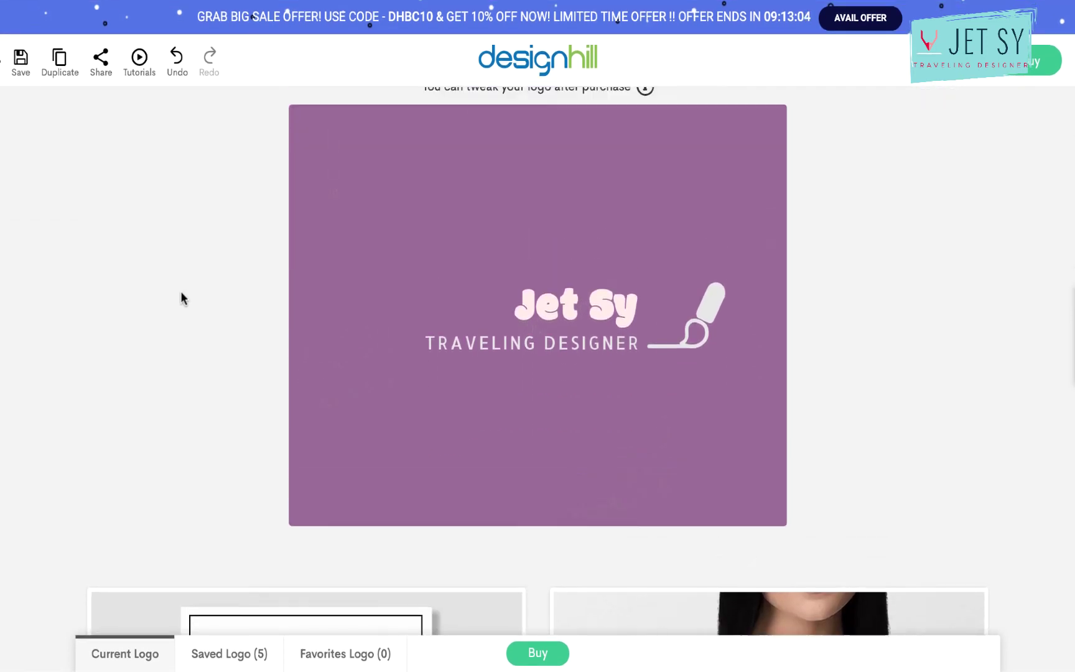
scroll(180, 291, "down", 1)
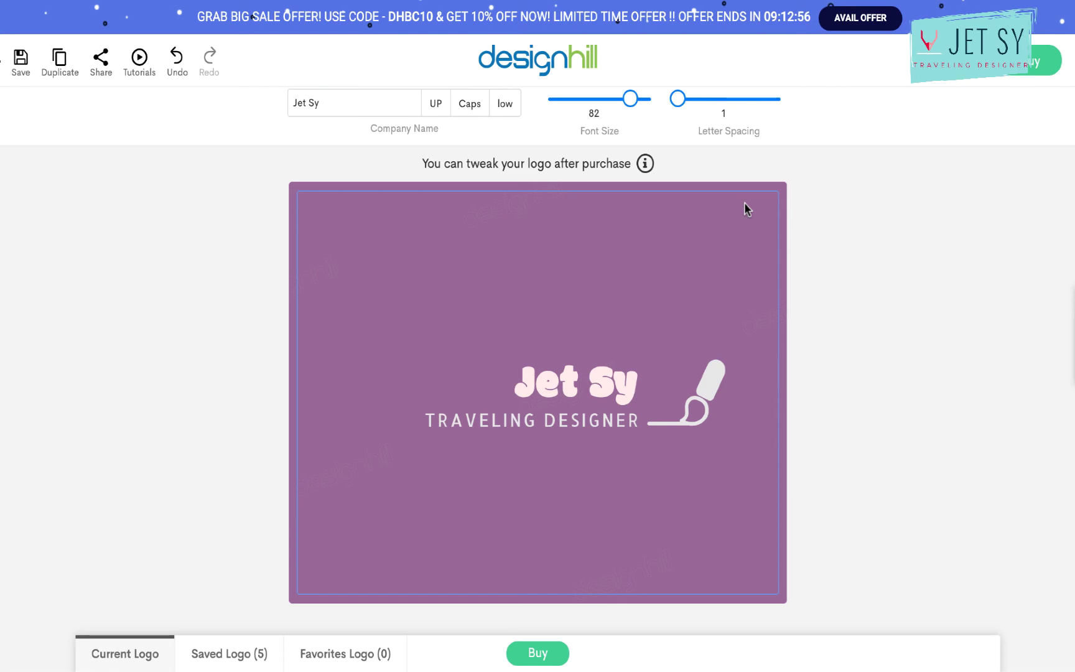
scroll(744, 207, "down", 9)
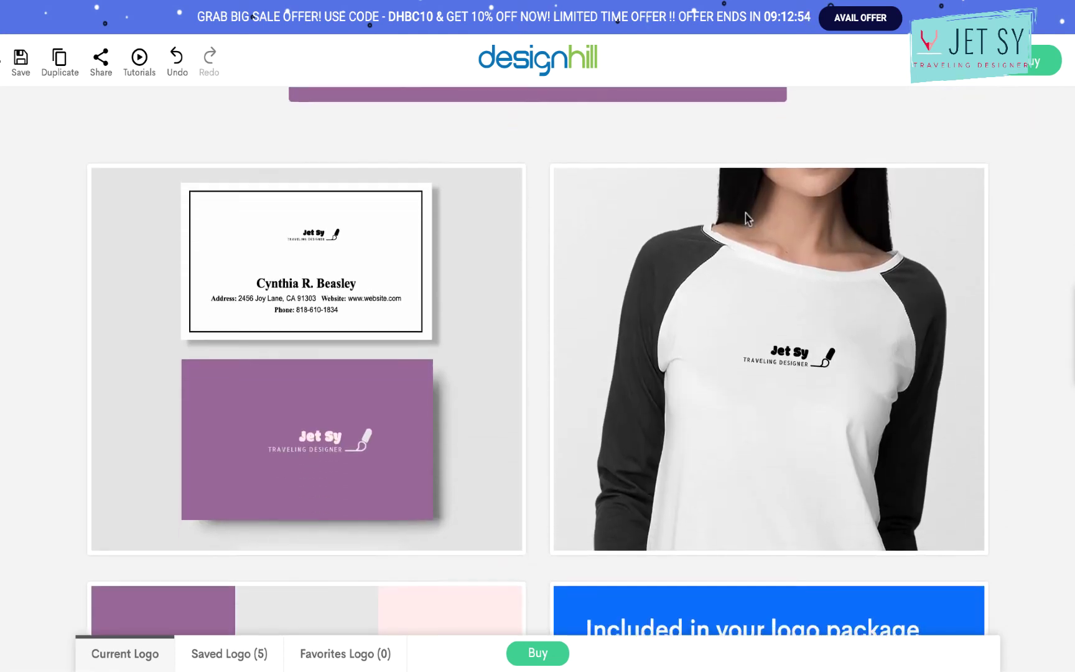
scroll(746, 218, "down", 5)
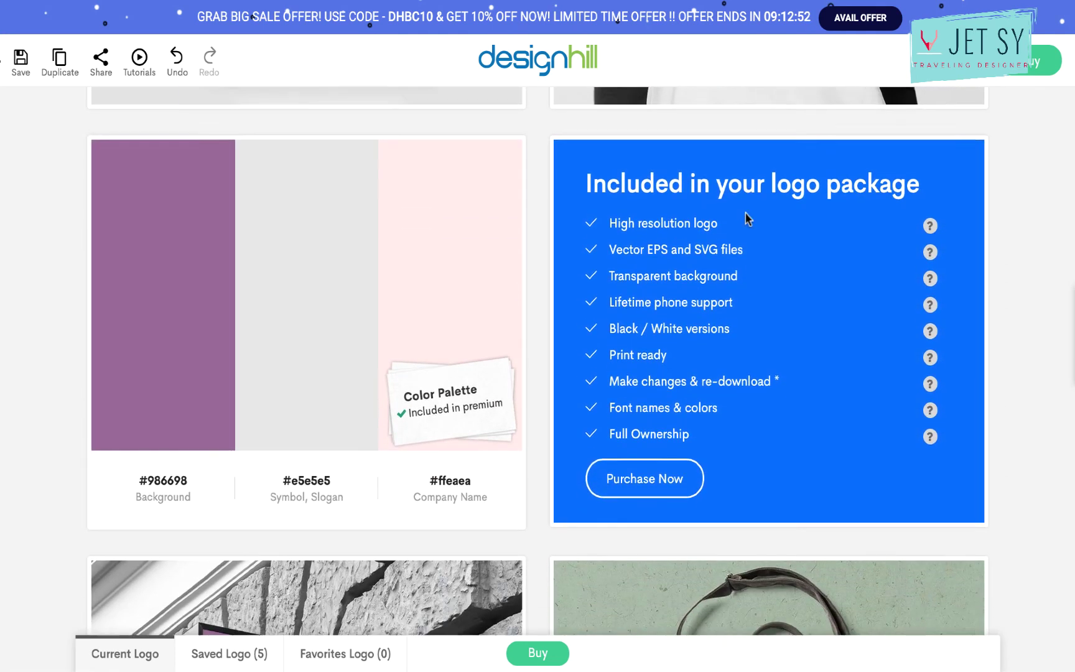
scroll(745, 218, "down", 9)
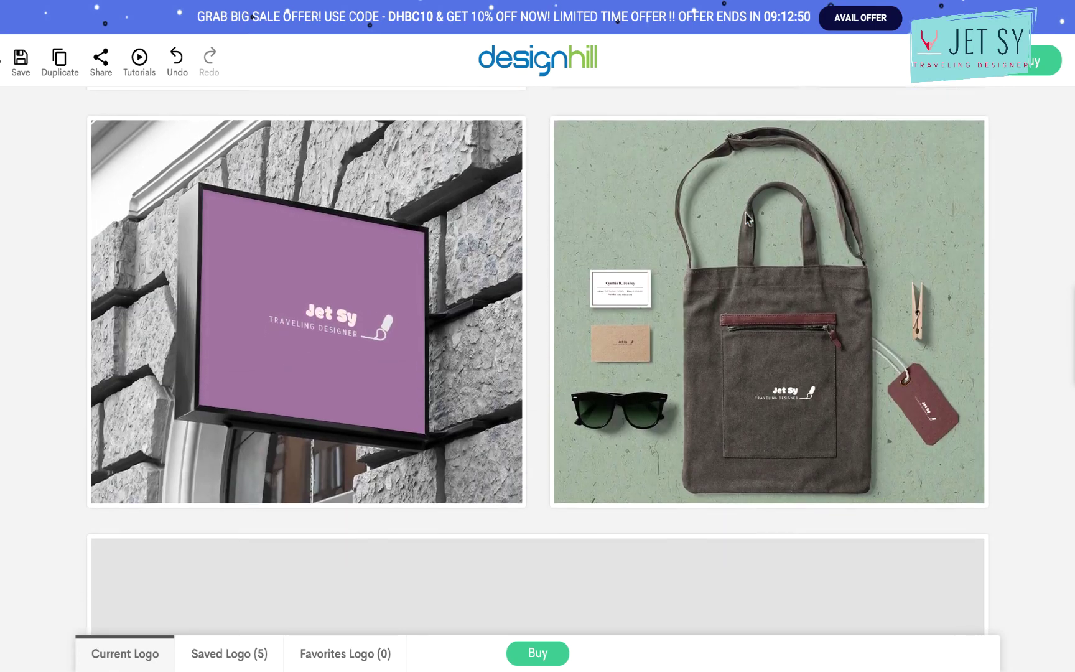
scroll(746, 217, "down", 11)
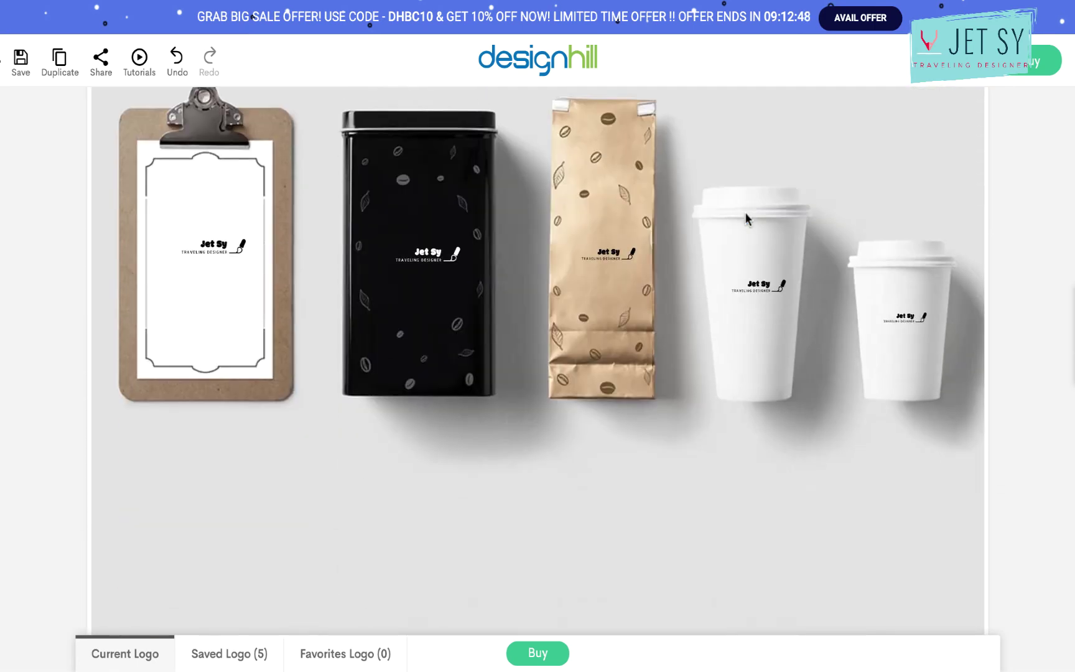
scroll(744, 213, "down", 7)
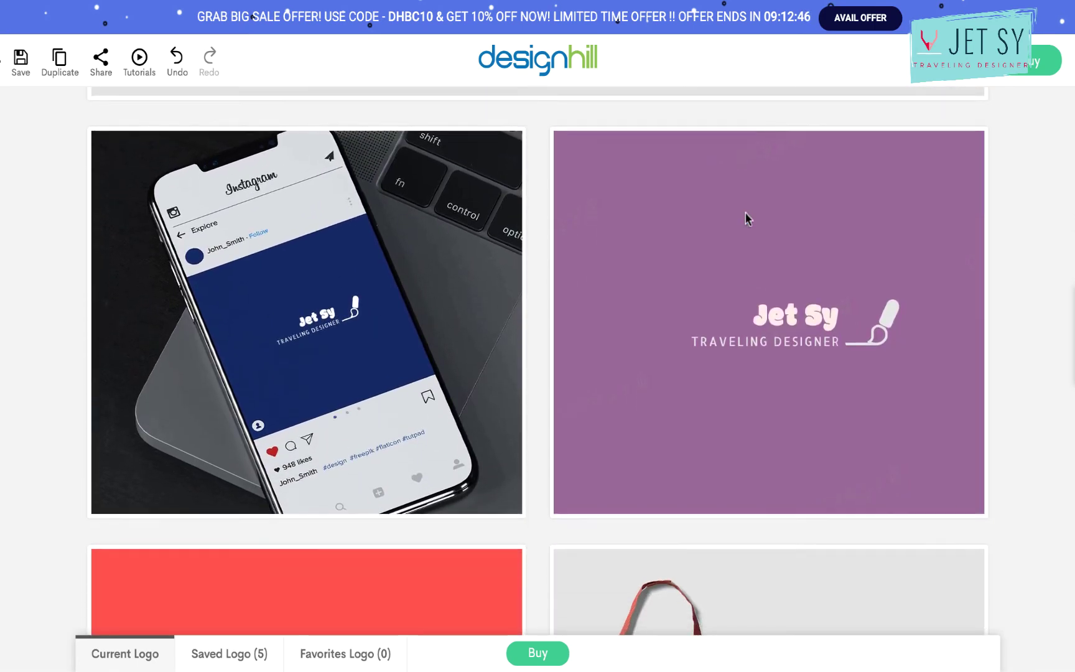
scroll(745, 218, "down", 8)
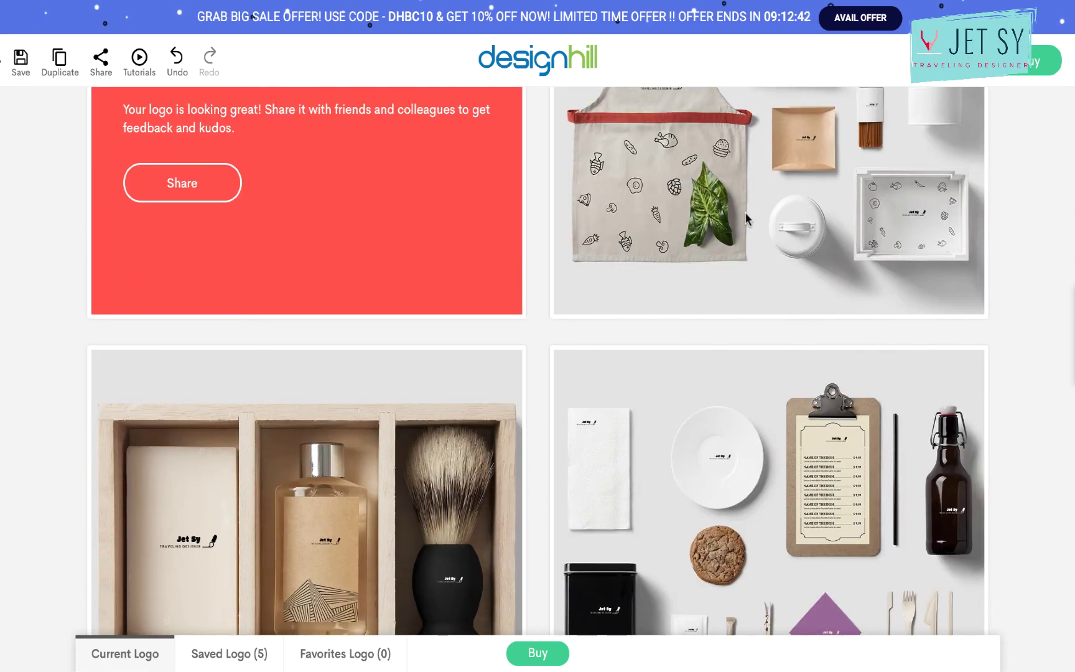
scroll(744, 213, "down", 5)
scroll(745, 212, "down", 2)
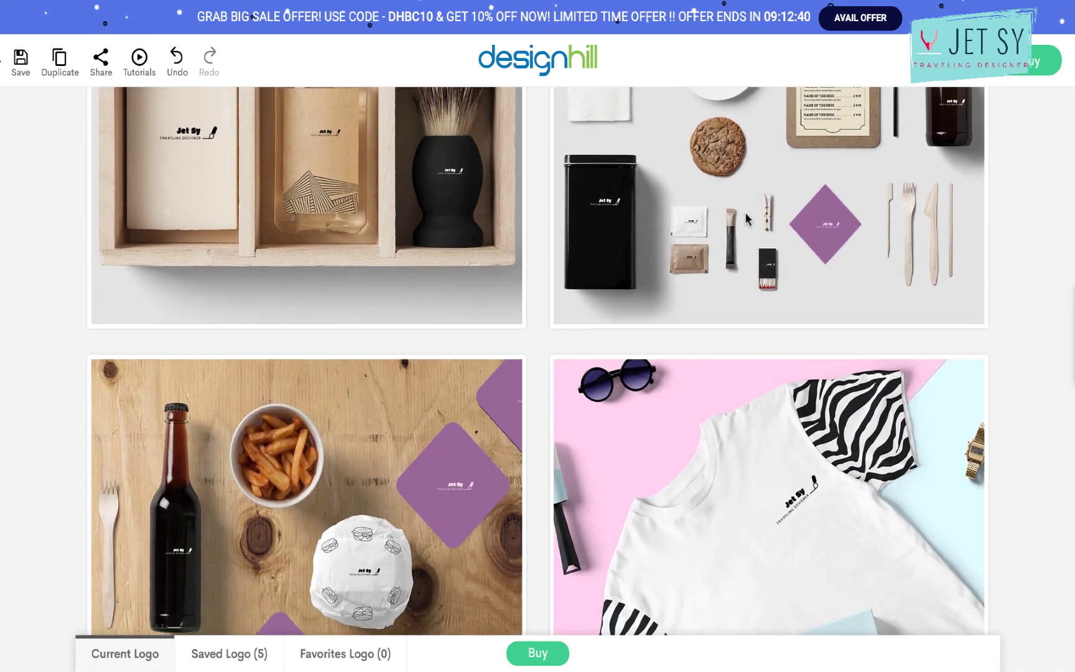
scroll(744, 213, "down", 16)
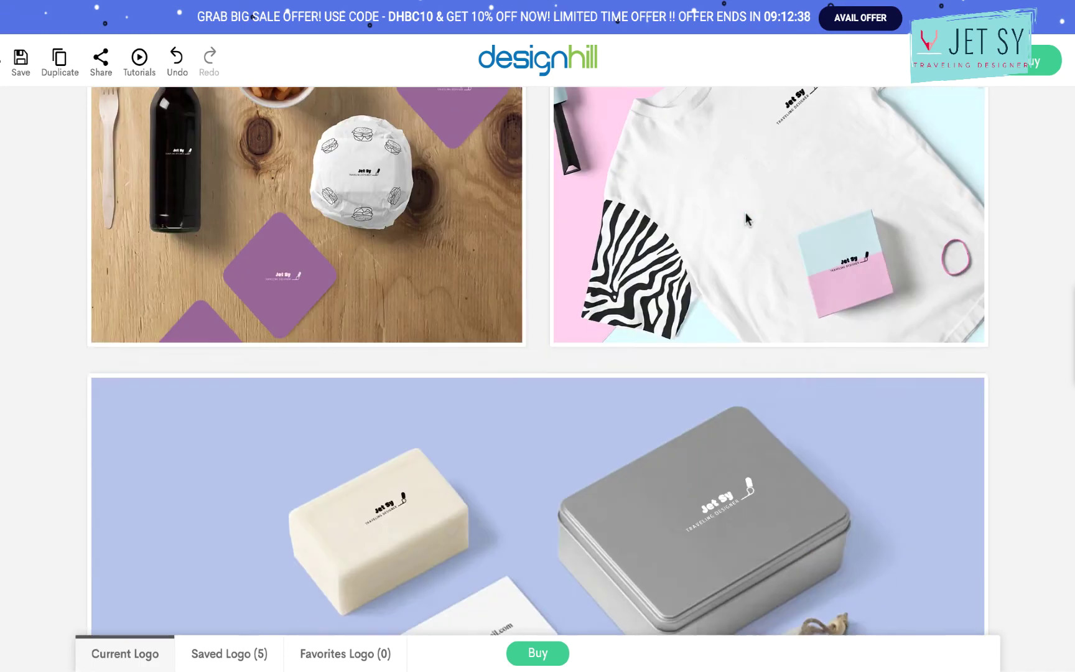
scroll(745, 213, "down", 12)
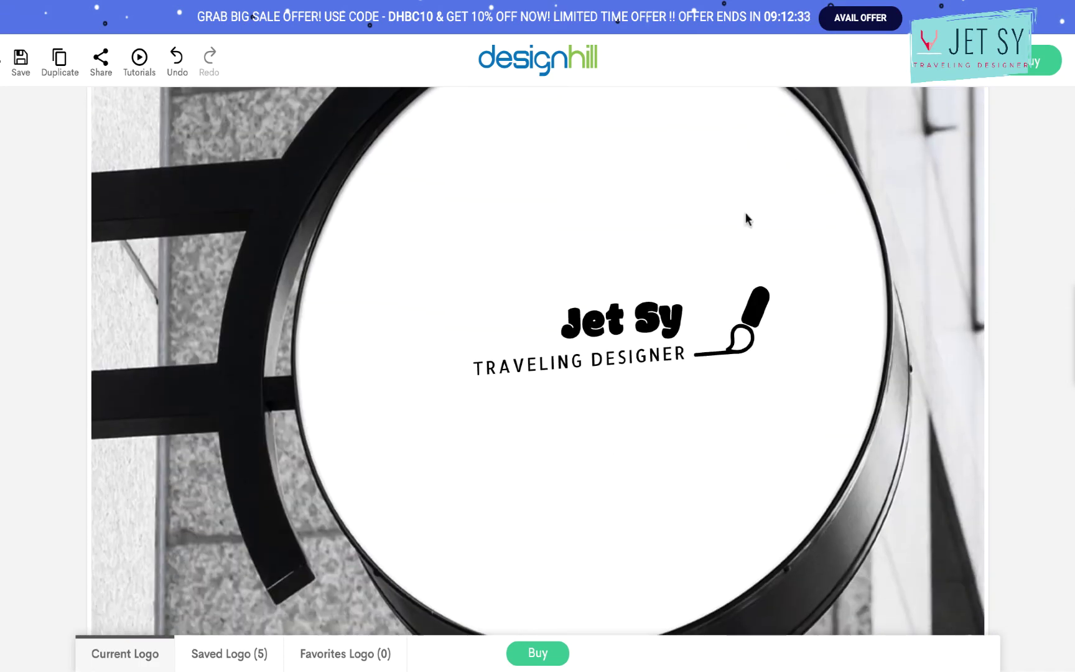
scroll(745, 218, "down", 10)
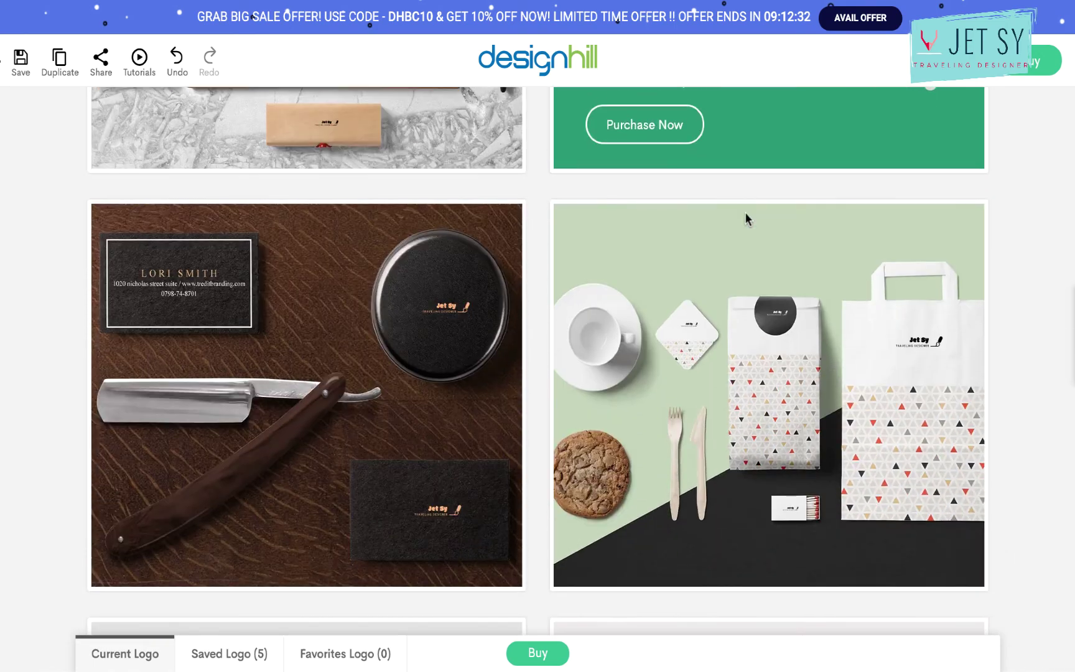
scroll(745, 212, "up", 20)
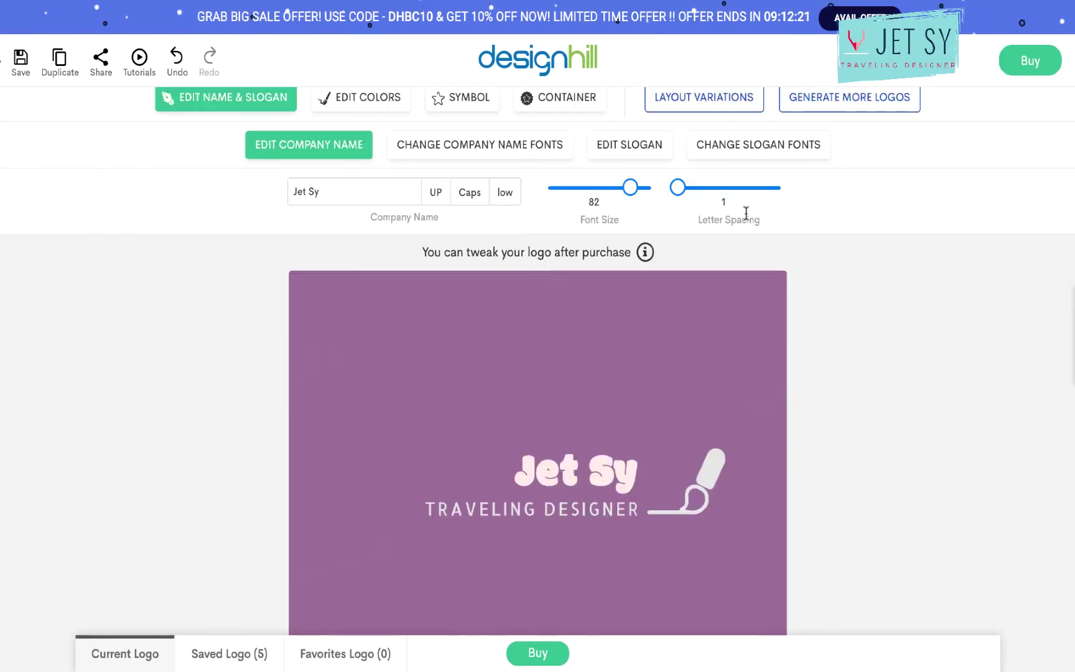
Proceed to buying the logo and compare what the Basic, $65 and Enterprise packages include.
left_click(1029, 61)
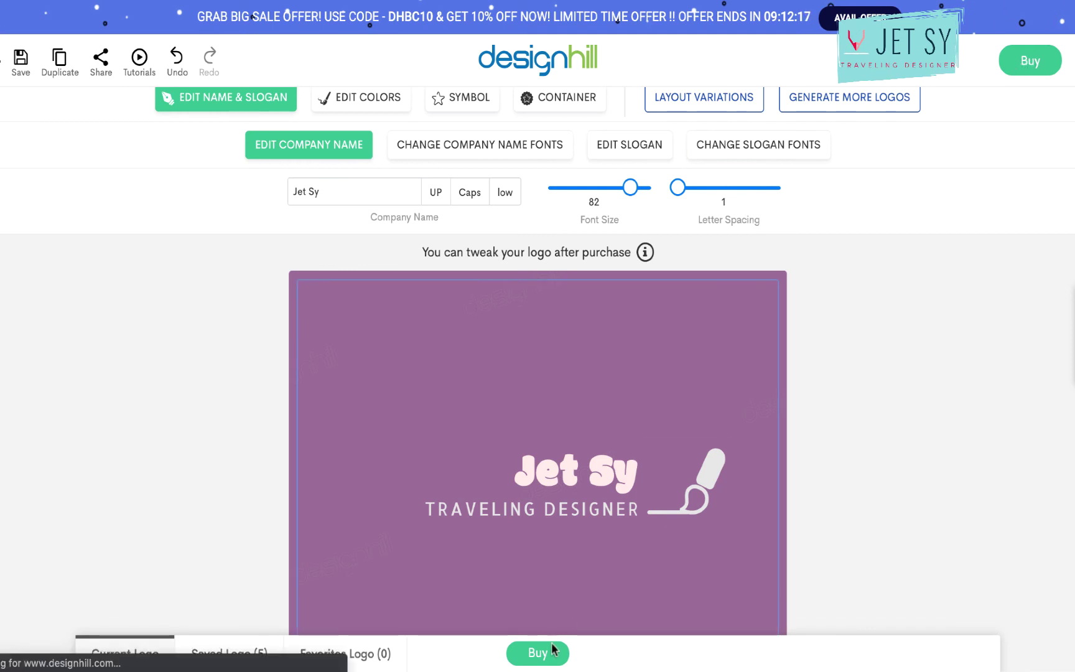
scroll(586, 308, "down", 9)
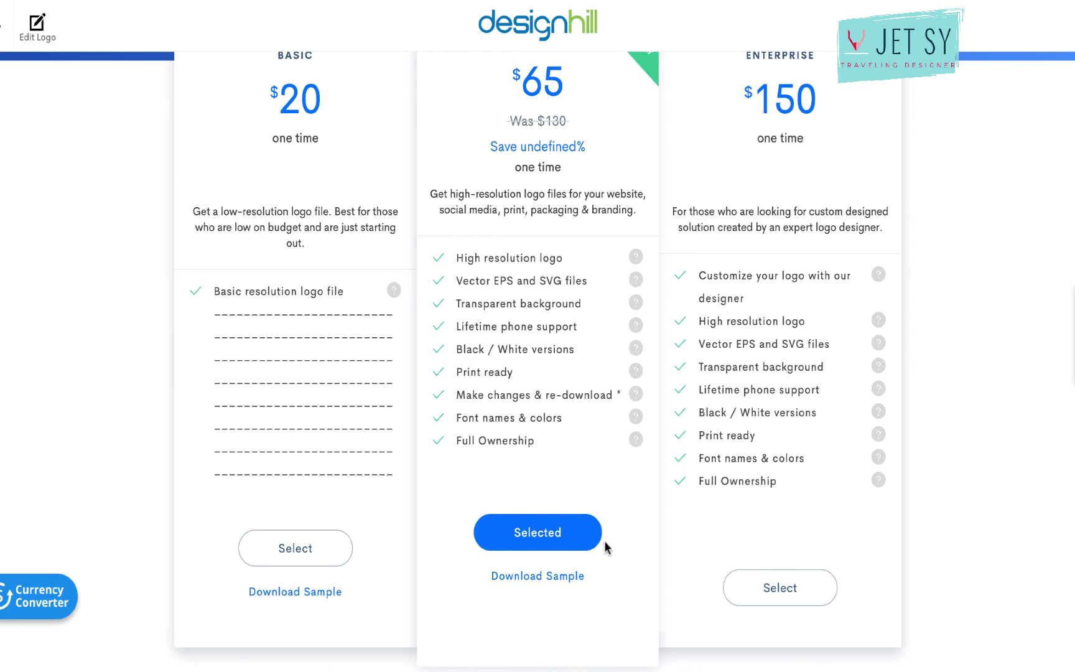
Switch to Finder and inspect the sample package's pdf, svg and png folders, previewing white_logo_color_background.png and white_logo_transparent.png.
mouse_move(457, 650)
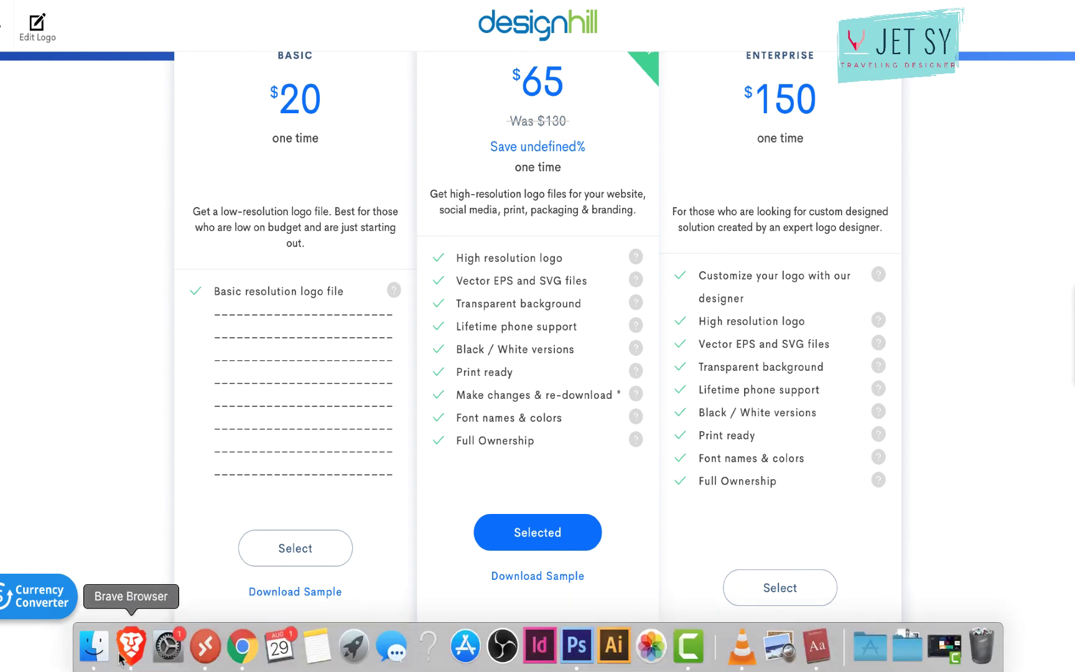
left_click(95, 650)
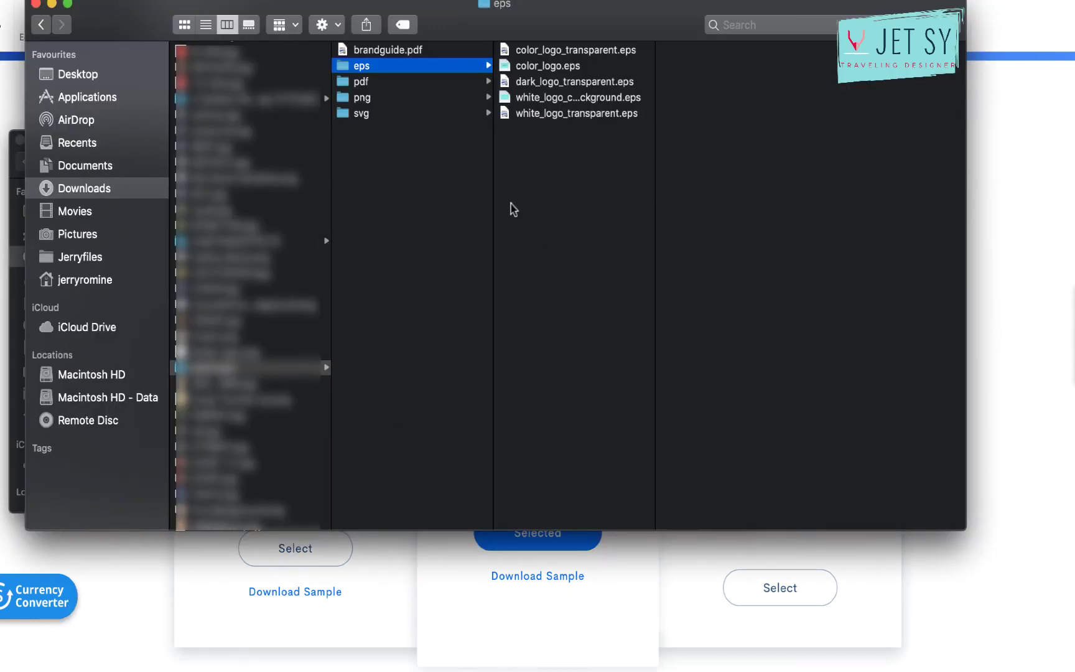
left_click(370, 83)
left_click(383, 111)
left_click(388, 98)
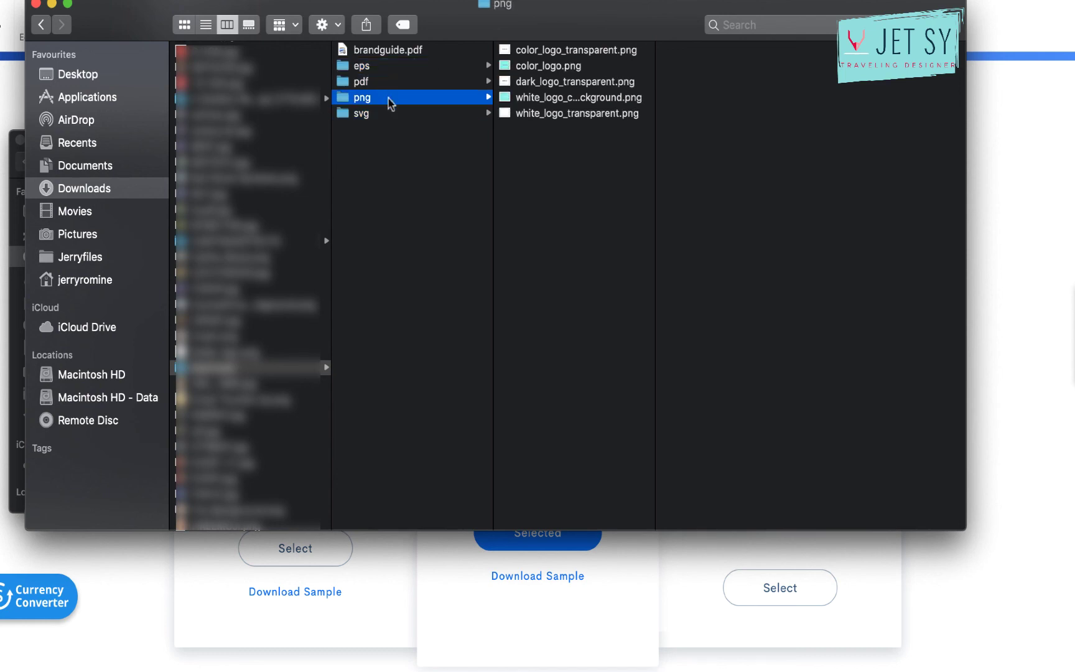
left_click(533, 99)
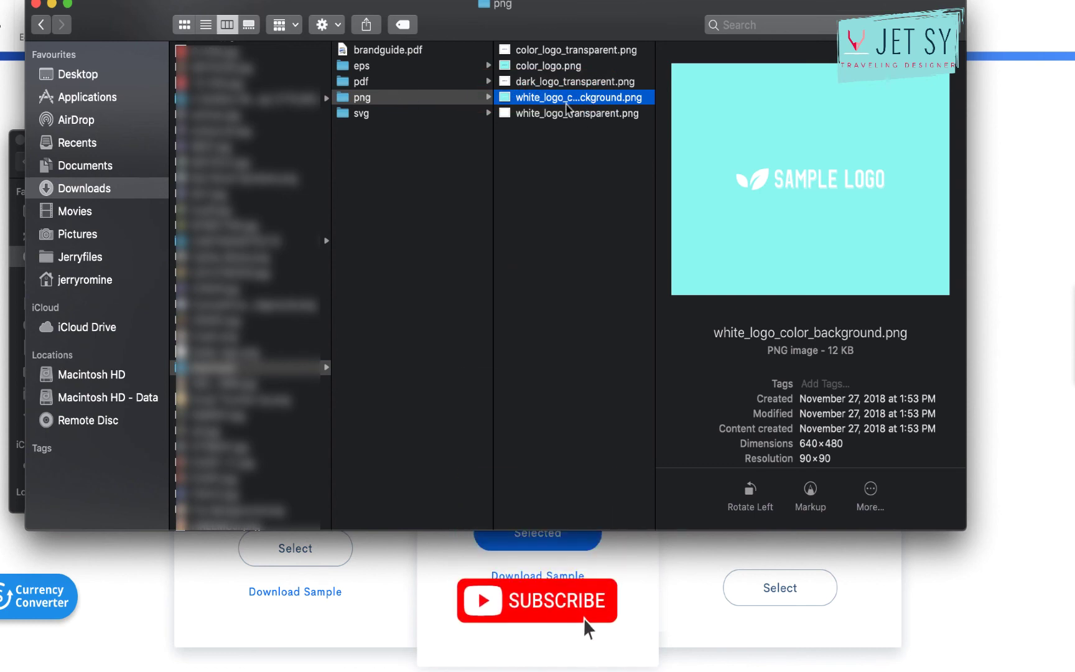
left_click(571, 115)
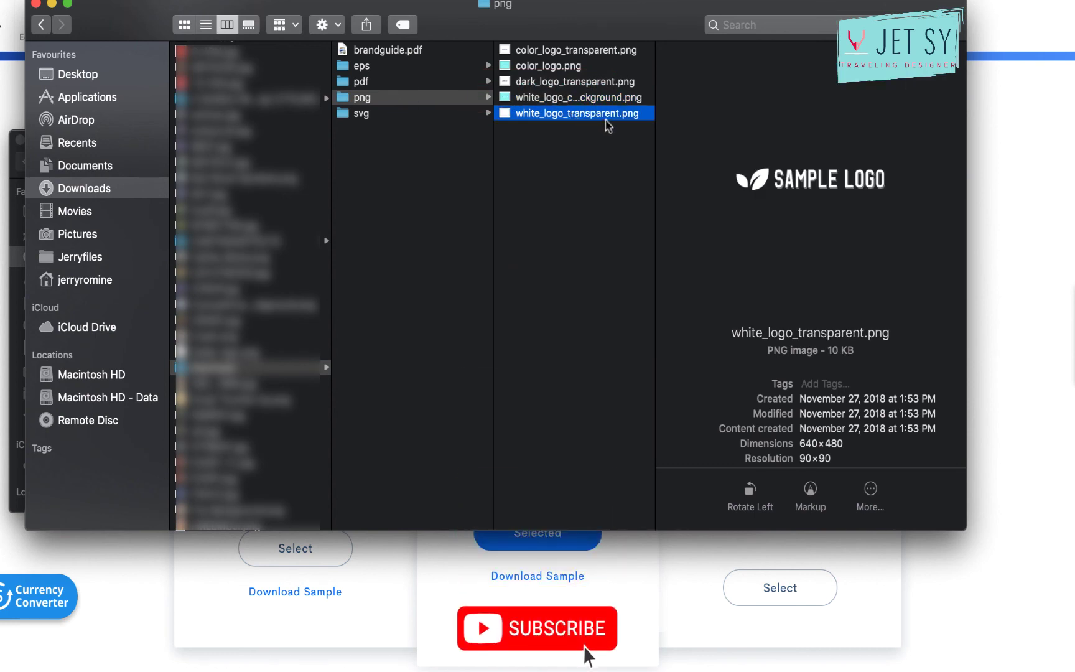
Preview dark_logo_transparent.png, color_logo.png and color_logo_transparent.png in the sample package's png folder.
left_click(573, 83)
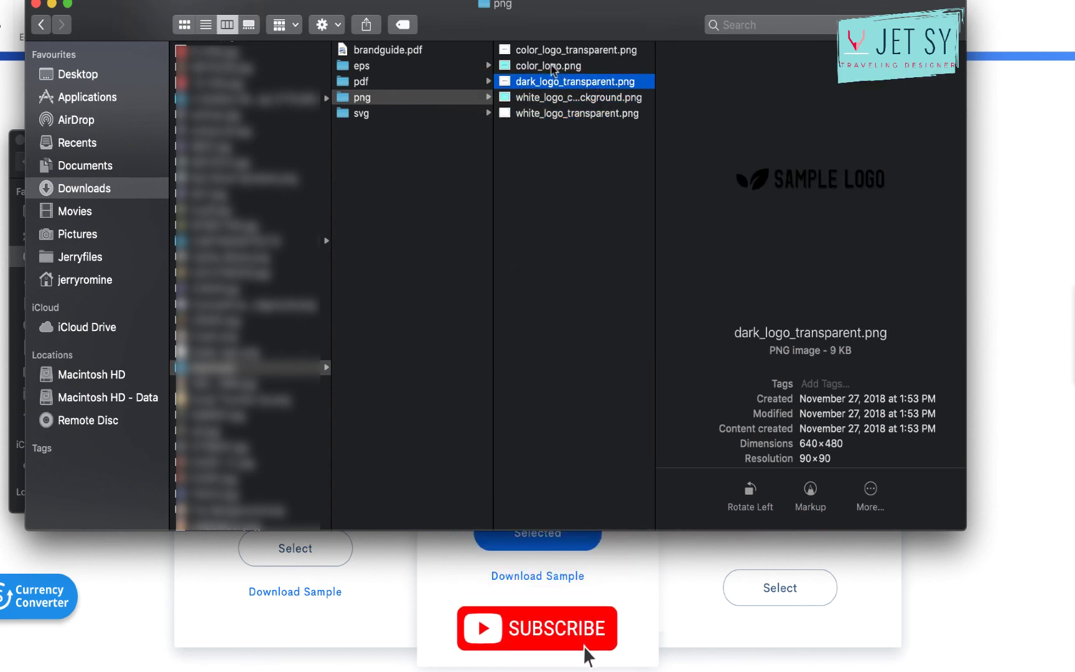
left_click(551, 66)
left_click(547, 50)
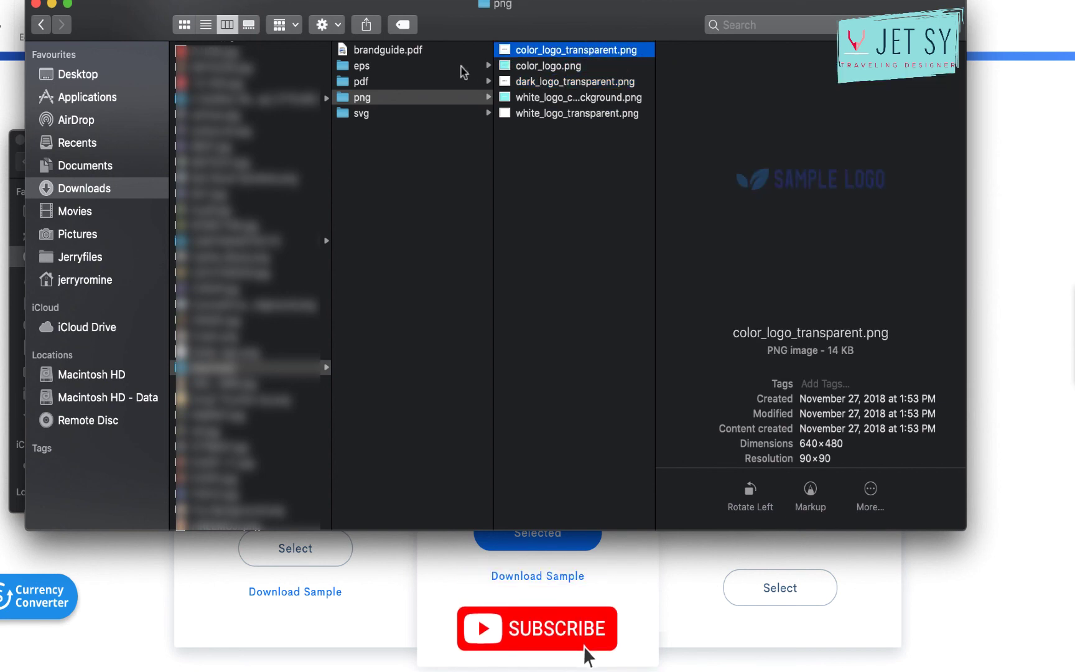
Look through the sample package's eps files, starting with color_logo.eps, and close the Finder window.
left_click(421, 83)
left_click(427, 65)
left_click(530, 66)
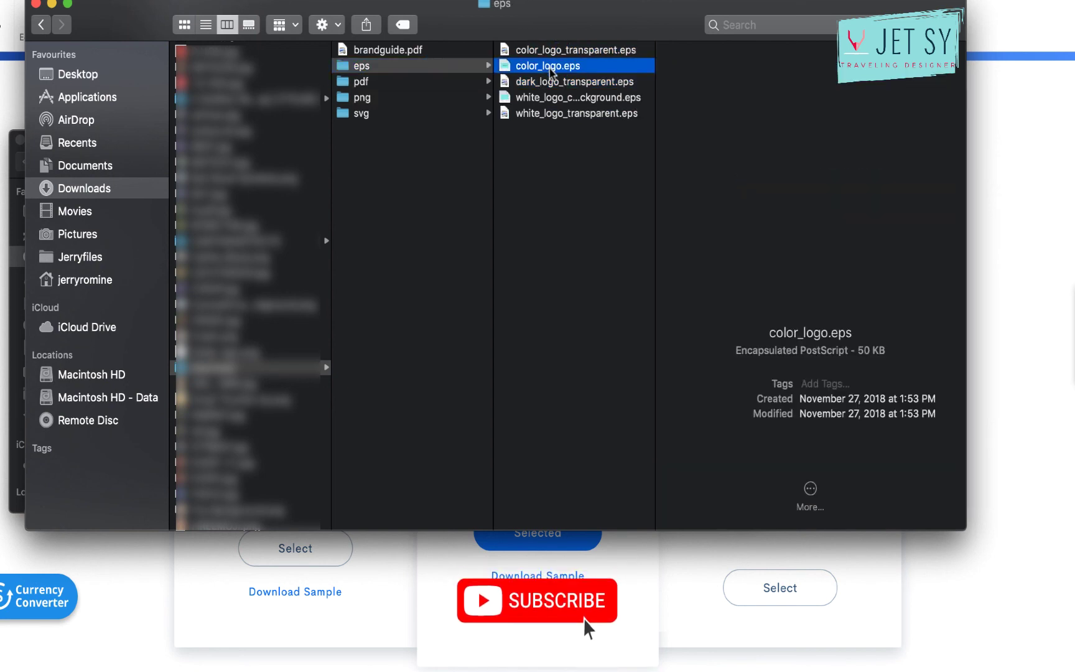
key("Down")
key("Down")
key("Down")
key("super+w")
Examine the $30 add-ons, from Letterhead Design to the Non-Disclosure Agreement, and the order summary with its discount code and payment options.
scroll(638, 492, "down", 3)
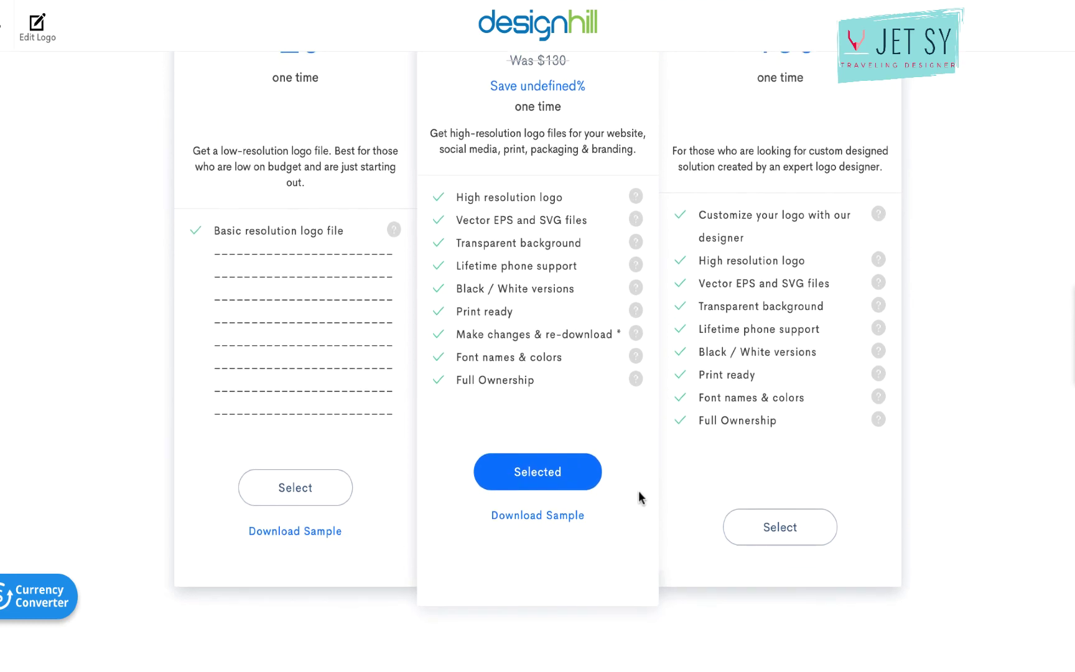
scroll(638, 490, "down", 5)
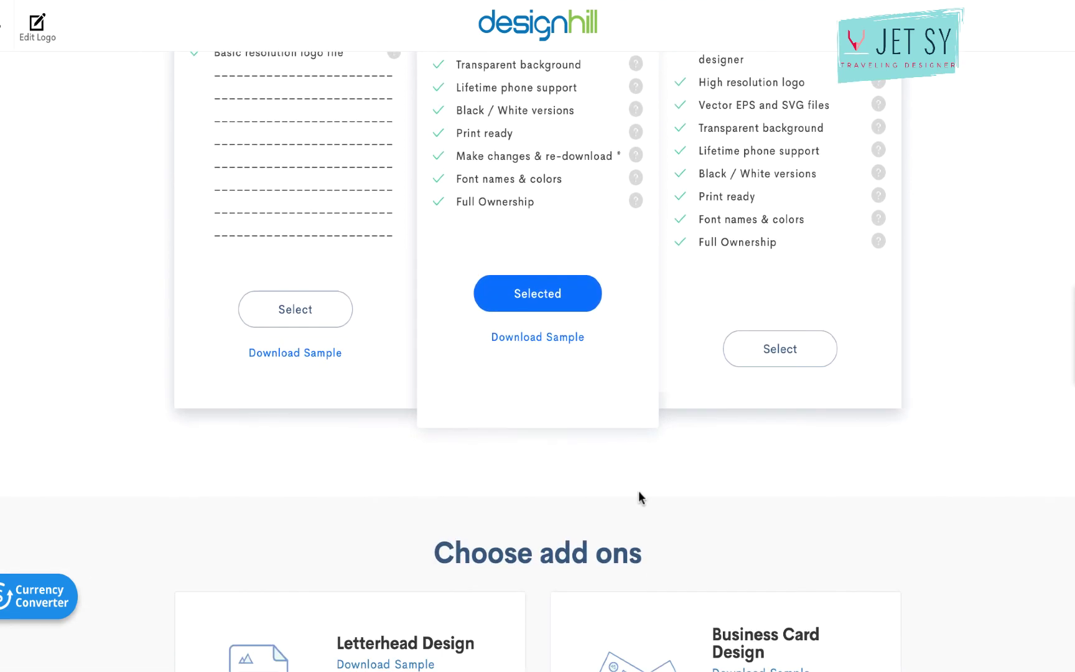
scroll(639, 490, "up", 6)
scroll(639, 490, "up", 3)
scroll(638, 490, "down", 15)
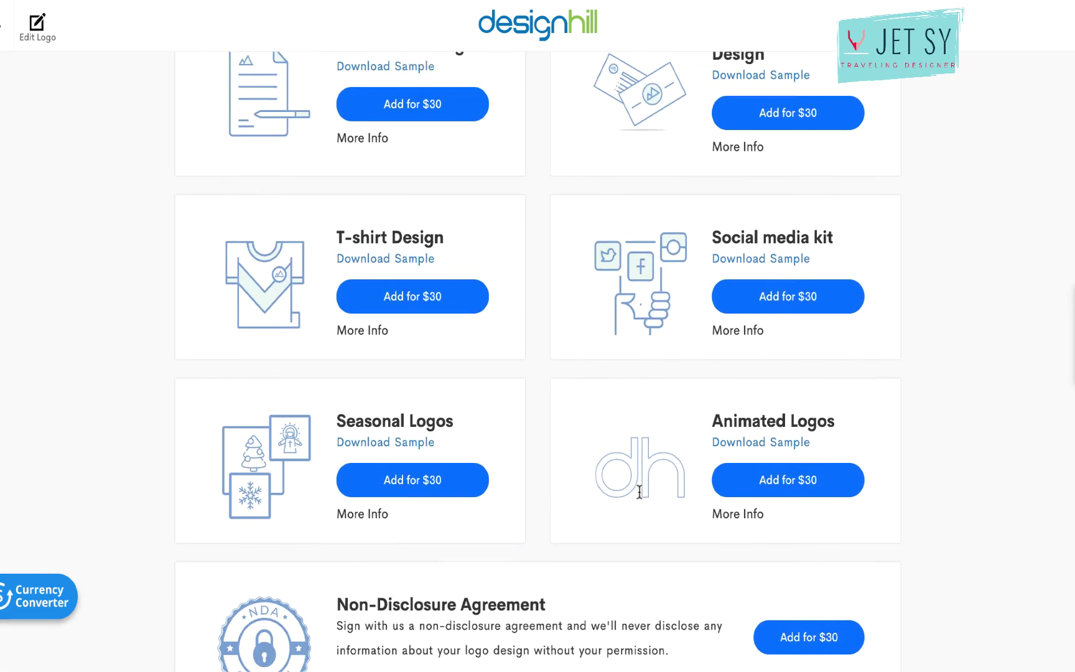
scroll(638, 490, "up", 8)
scroll(638, 492, "down", 7)
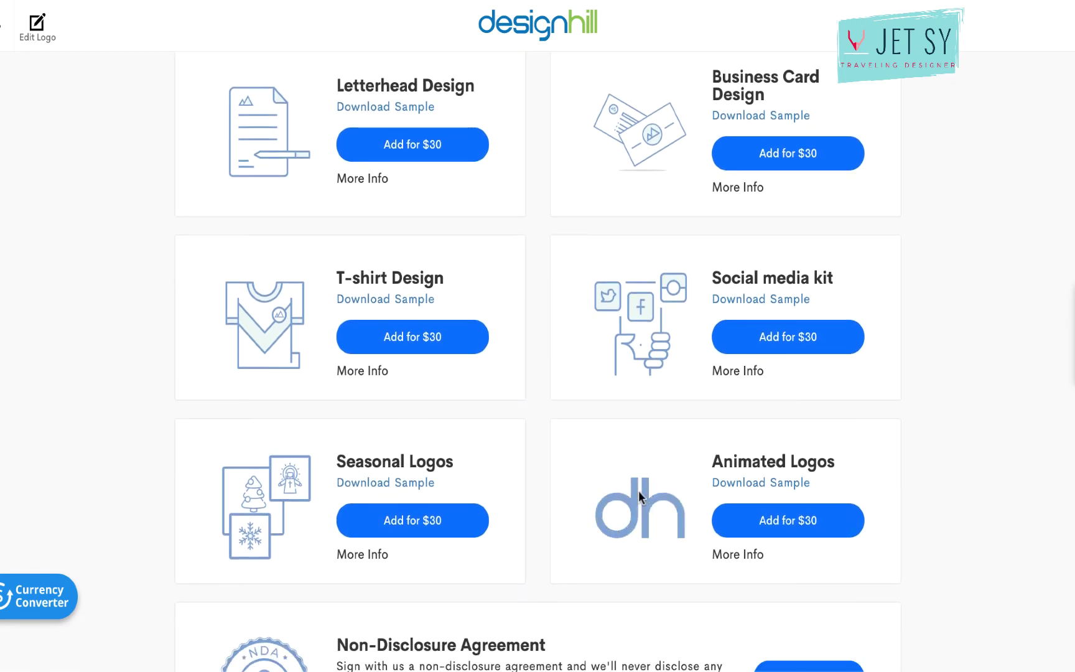
scroll(639, 490, "down", 2)
scroll(638, 490, "down", 1)
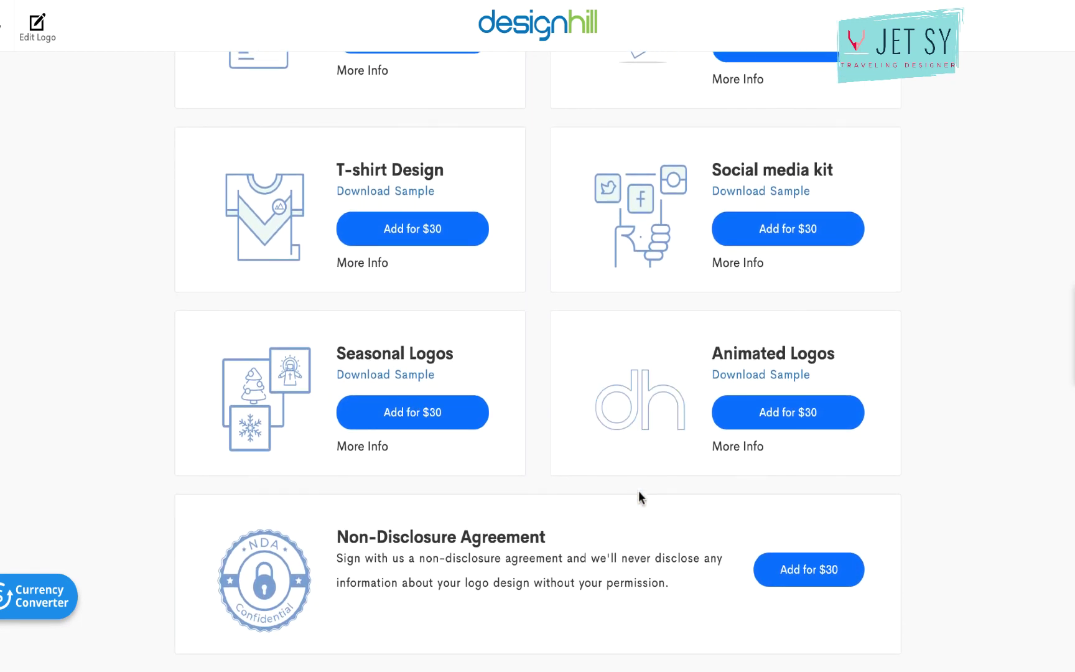
scroll(639, 490, "down", 4)
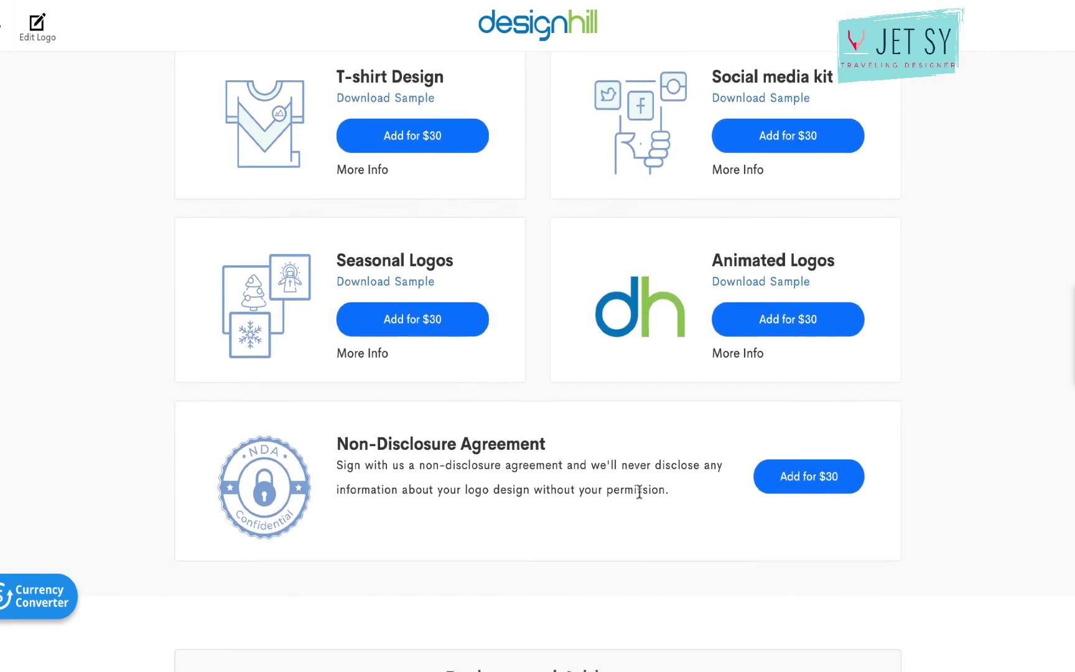
scroll(638, 490, "down", 15)
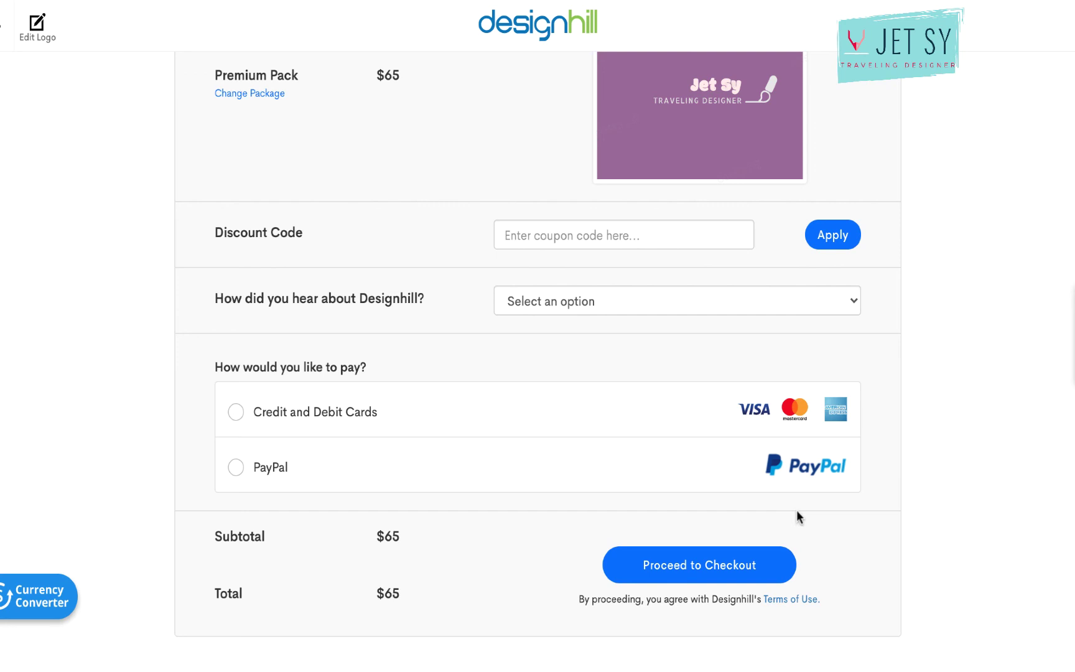
Go back from the order summary through the add-ons to the package comparison and review it.
scroll(798, 515, "up", 15)
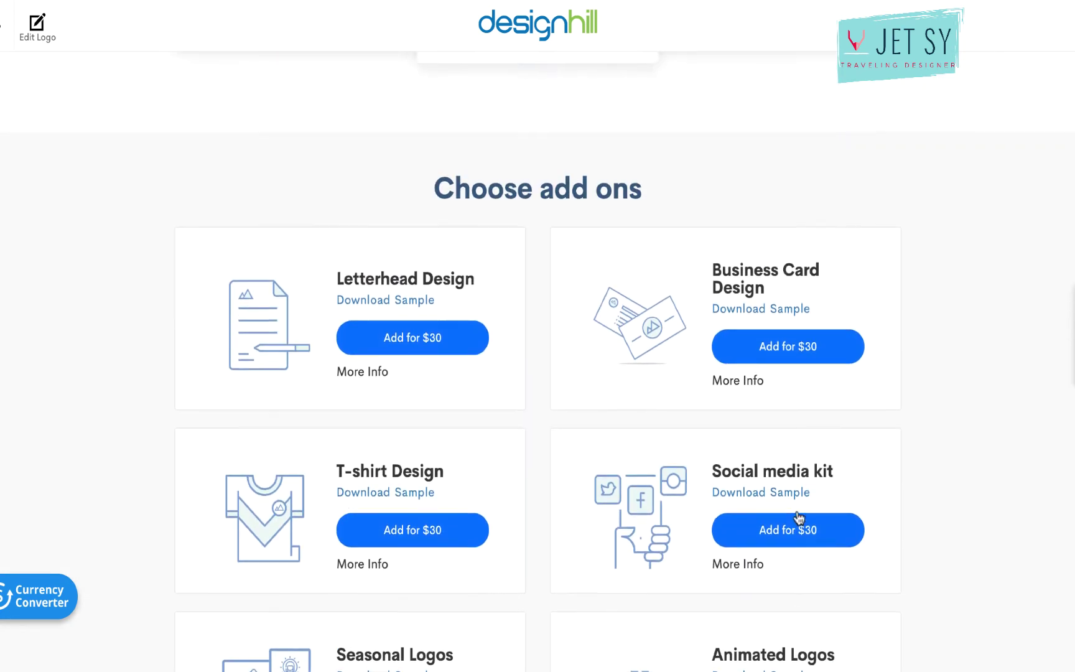
scroll(798, 517, "up", 3)
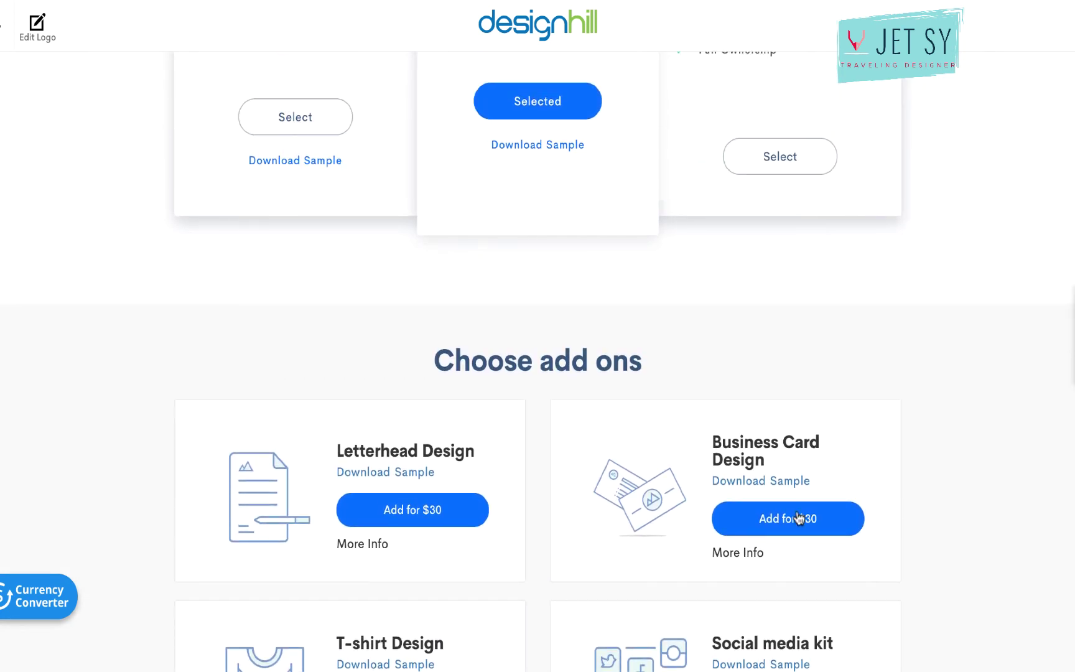
scroll(798, 517, "up", 2)
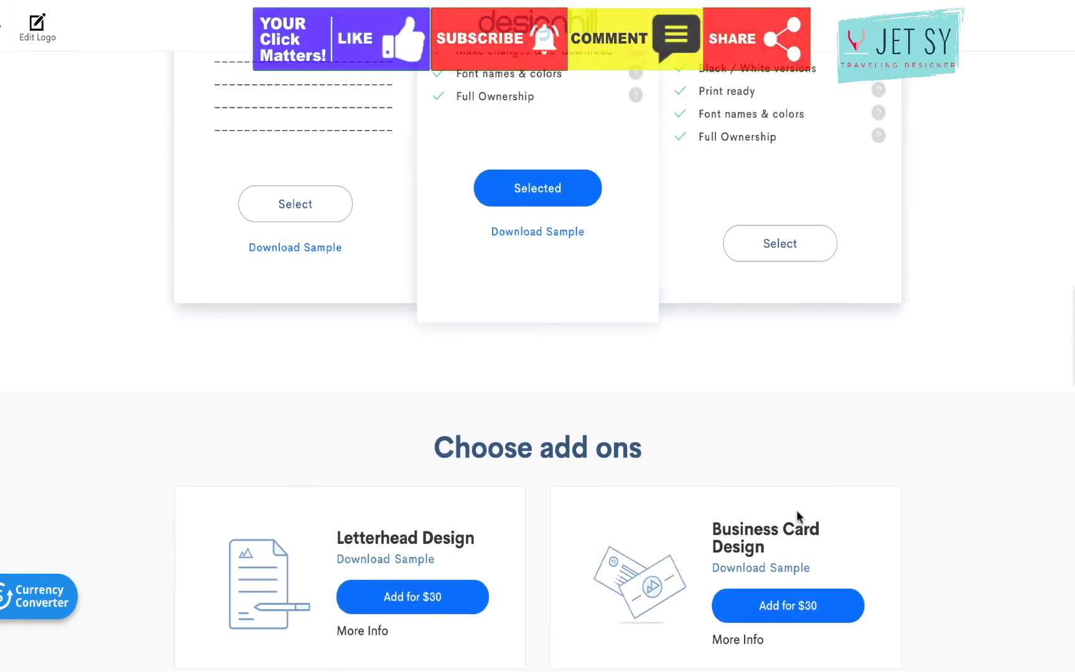
scroll(797, 517, "up", 1)
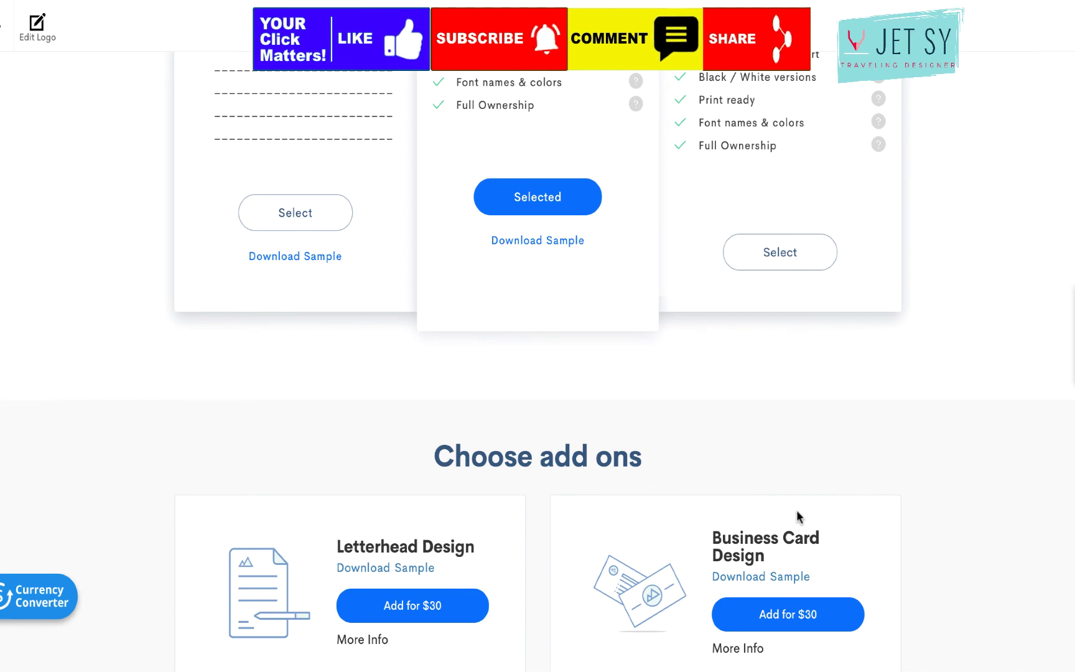
scroll(797, 516, "up", 10)
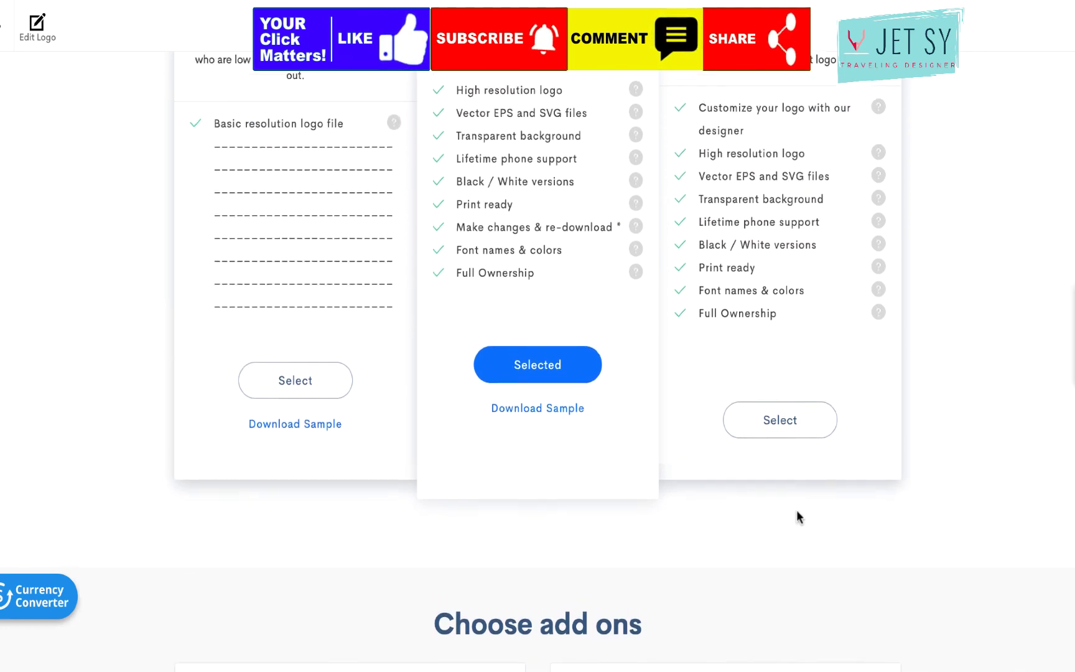